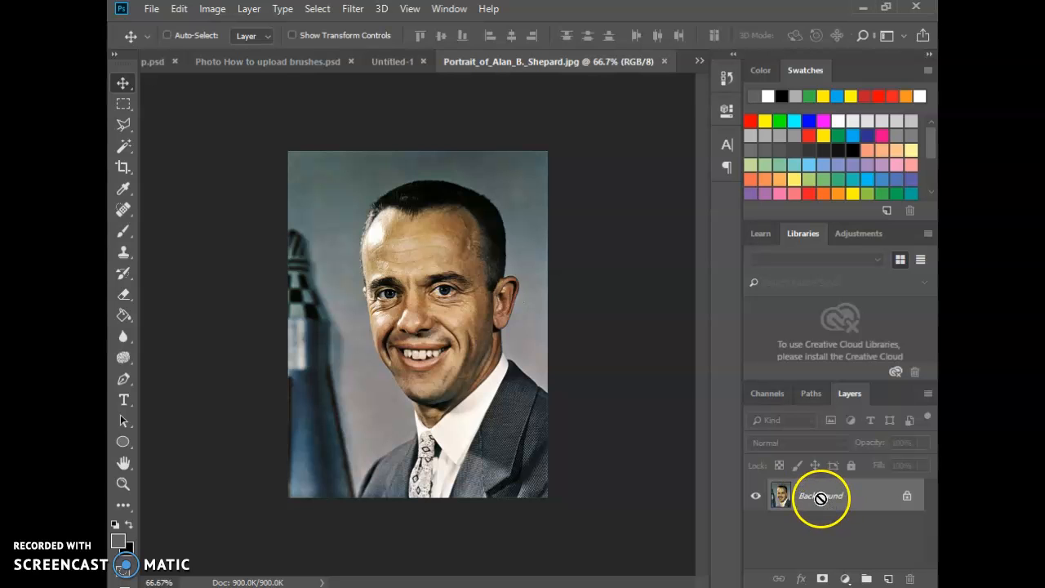
- Duplicate the Background layer of the portrait and bring up the available adjustments with the duplicate selected
key("ctrl+j")
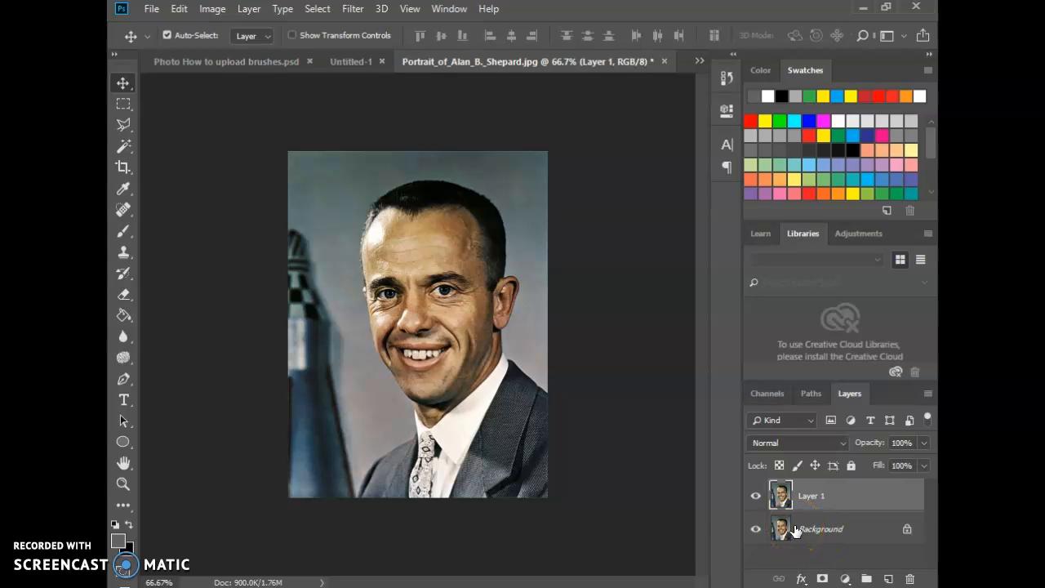
left_click(793, 493)
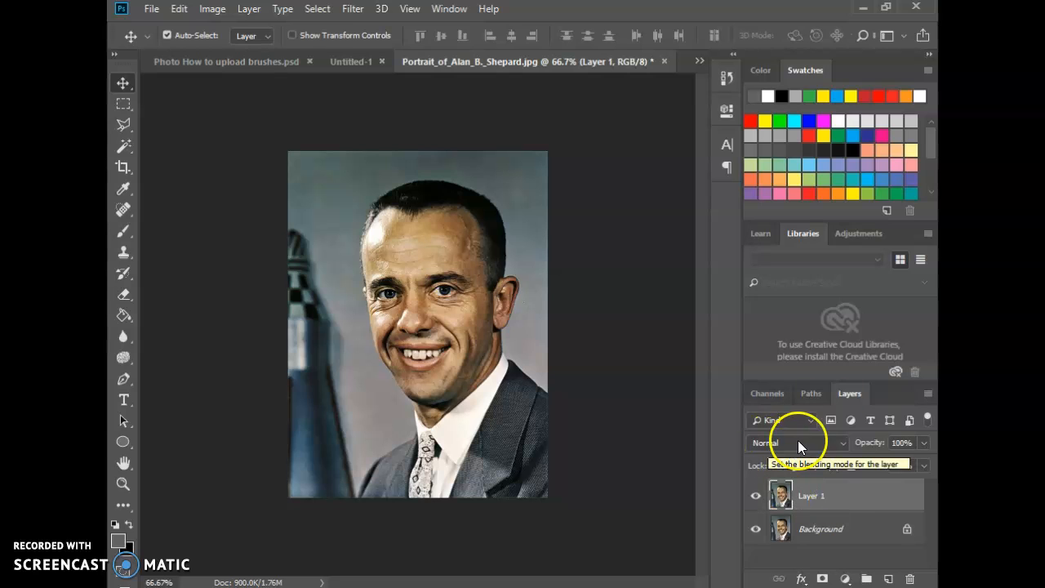
left_click(853, 233)
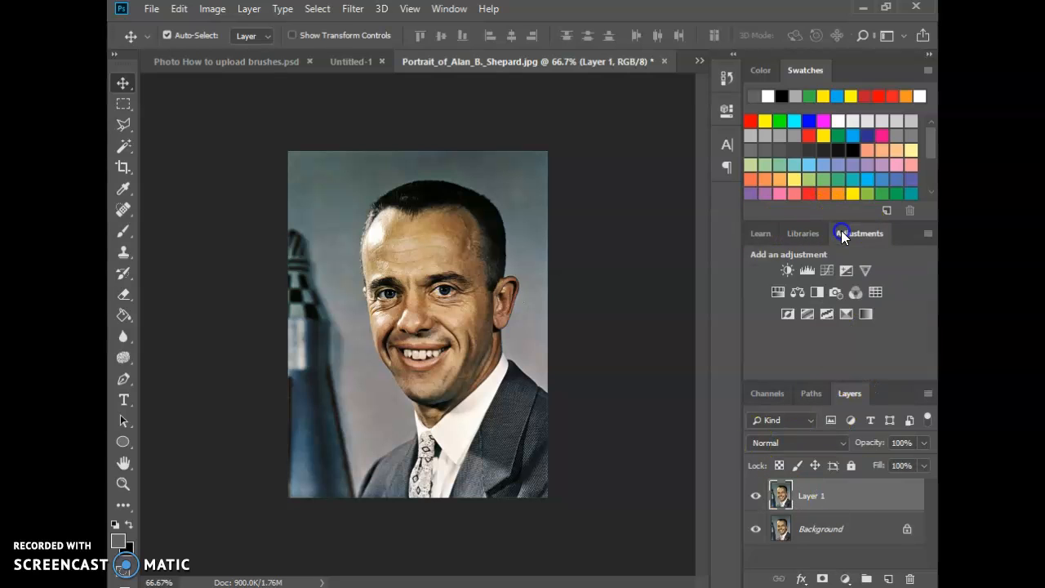
left_click(804, 494)
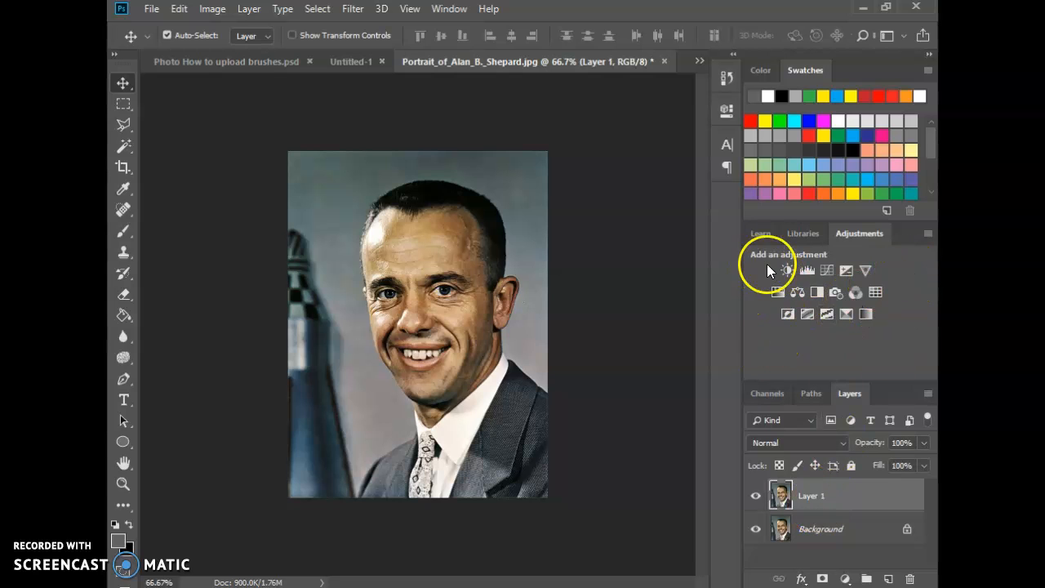
- Apply Hue/Saturation to the duplicate layer with hue +30, saturation slightly below -47 and lightness 0
left_click(215, 10)
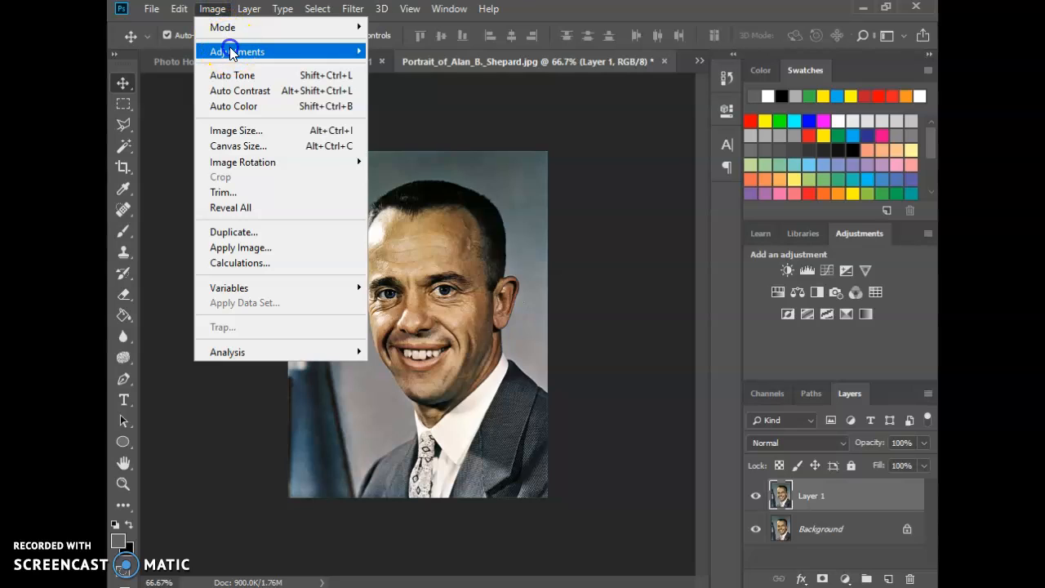
mouse_move(277, 51)
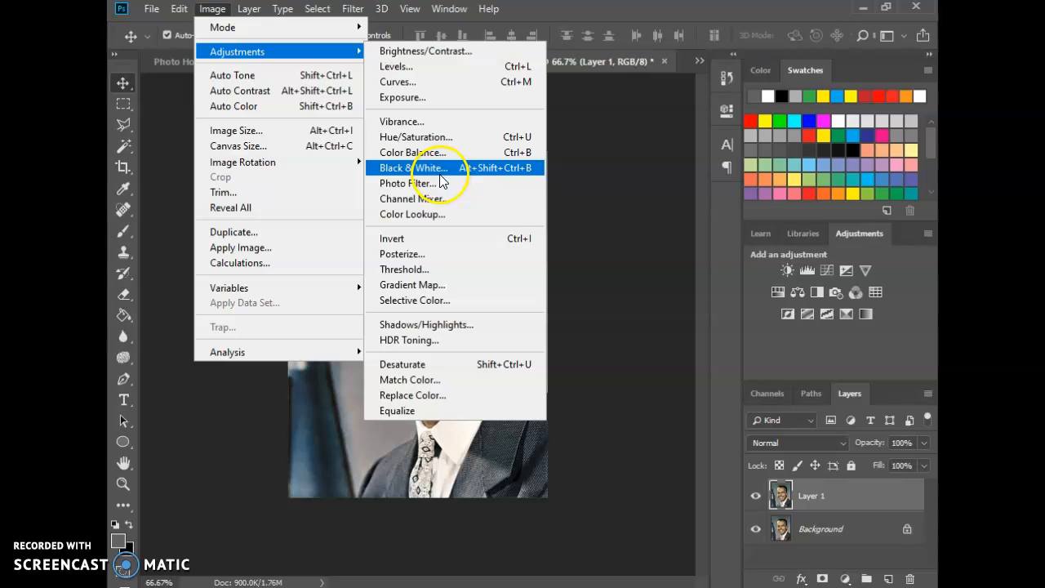
left_click(415, 137)
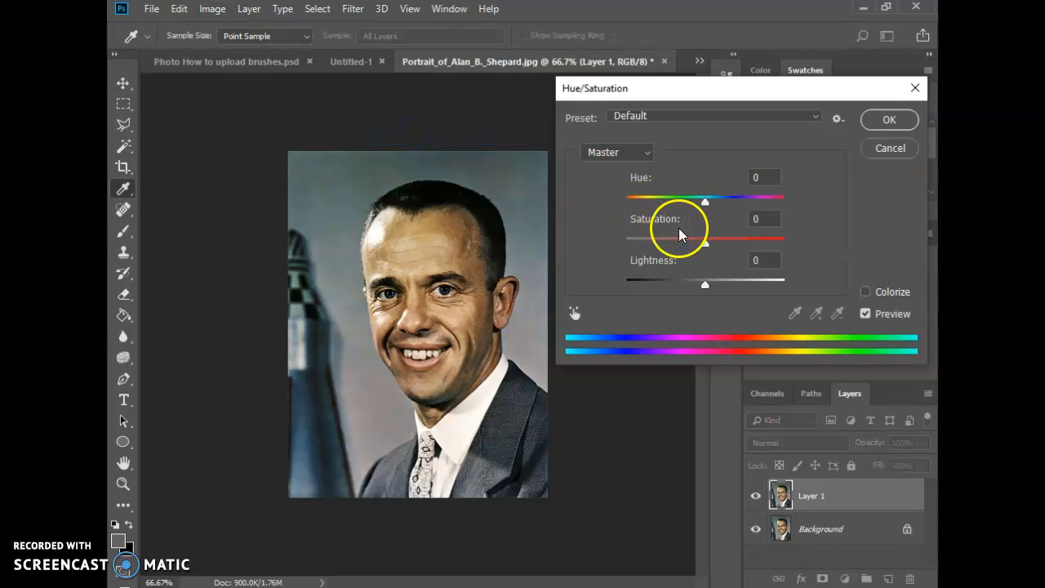
left_click_drag(701, 246, 681, 244)
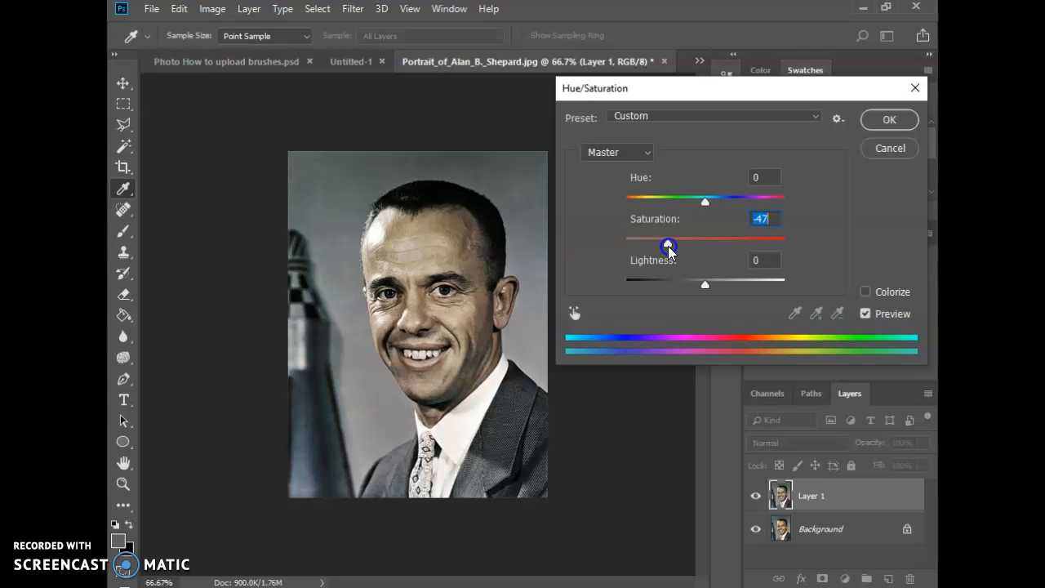
left_click_drag(703, 203, 730, 213)
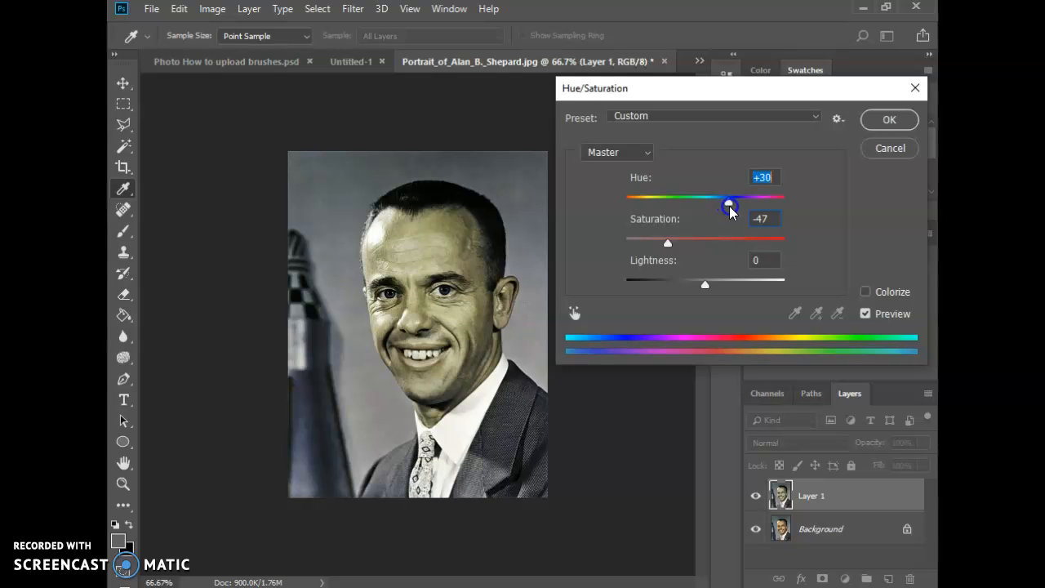
mouse_move(705, 291)
left_mouse_down()
mouse_move(685, 289)
mouse_move(711, 290)
mouse_move(695, 284)
left_mouse_up()
double_click(758, 259)
type("0")
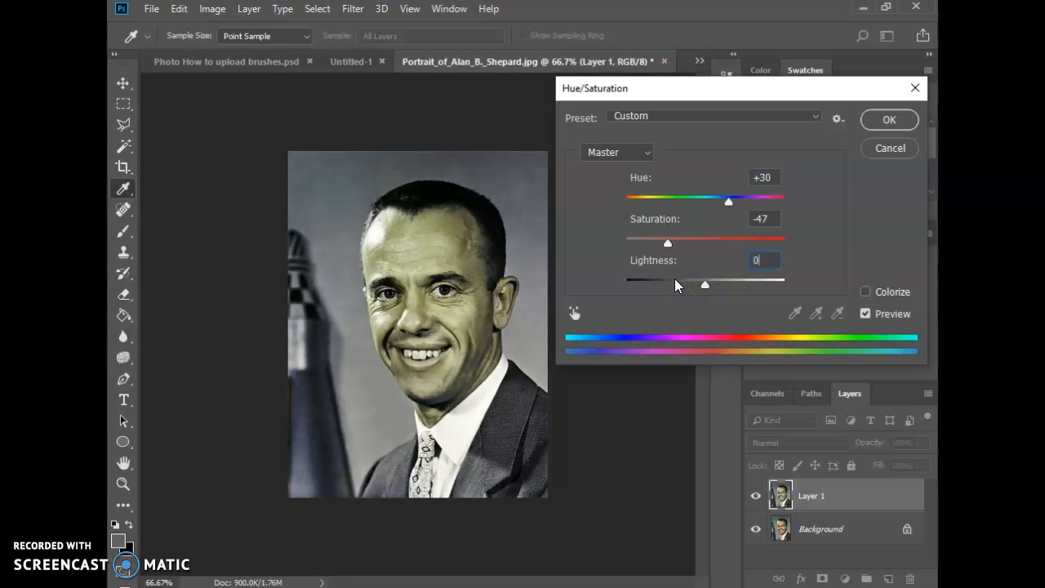
left_click(666, 281)
left_click_drag(667, 243, 660, 243)
left_click(889, 120)
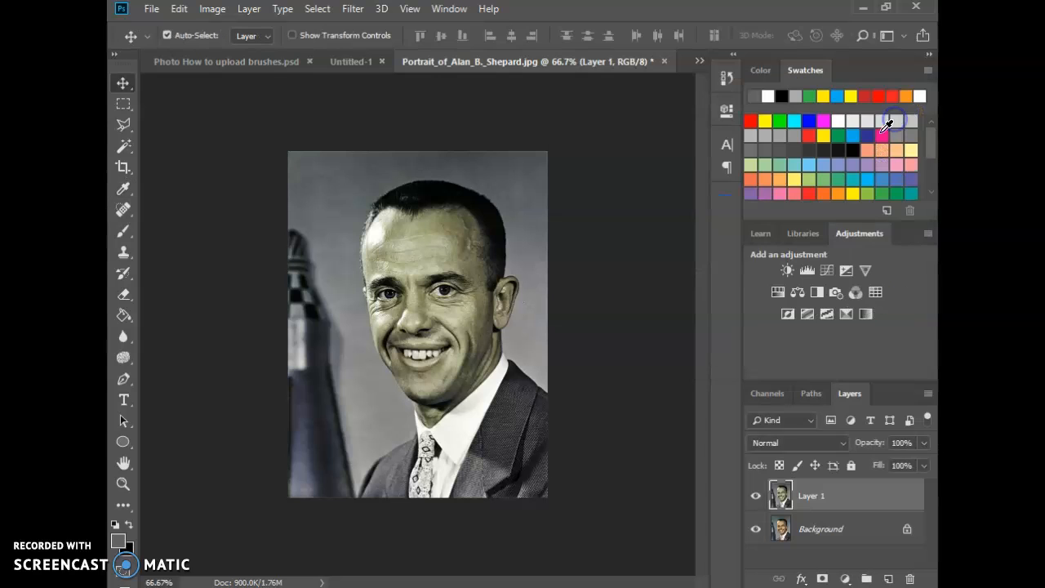
- Apply a Levels adjustment to the recolored layer with input levels 22, 0.83 and 255
left_click(216, 9)
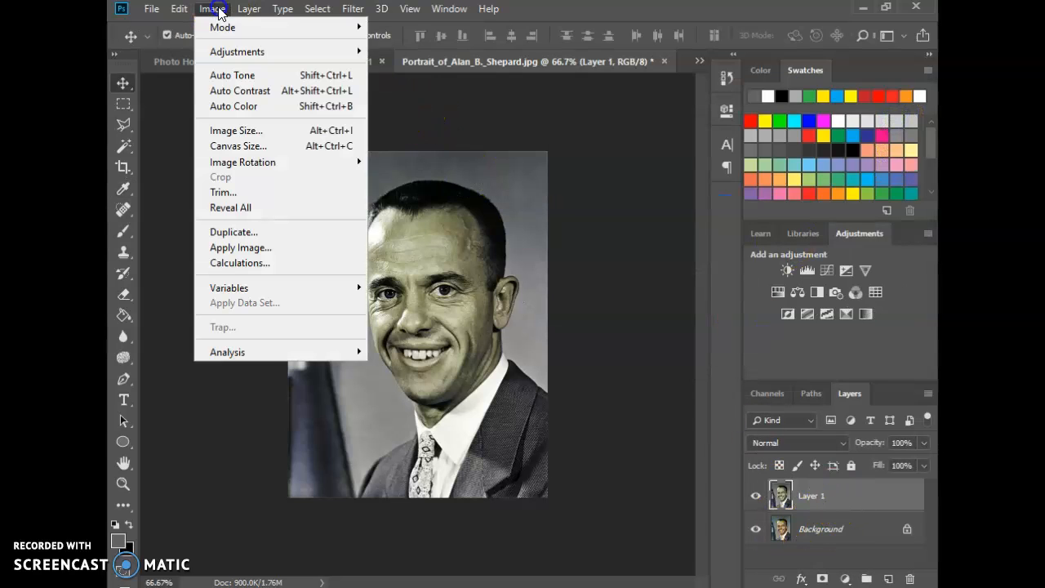
mouse_move(226, 51)
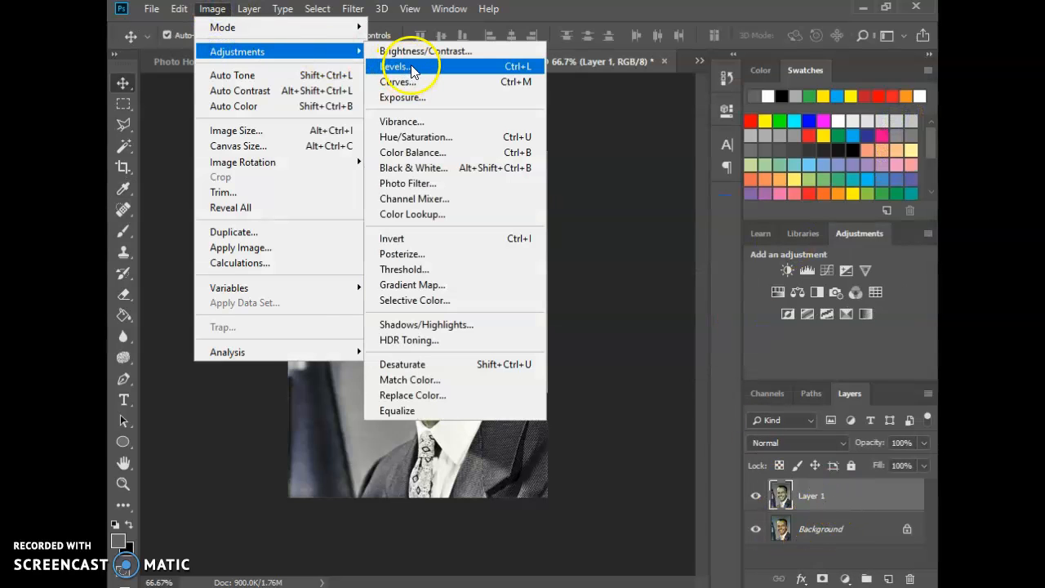
left_click(411, 66)
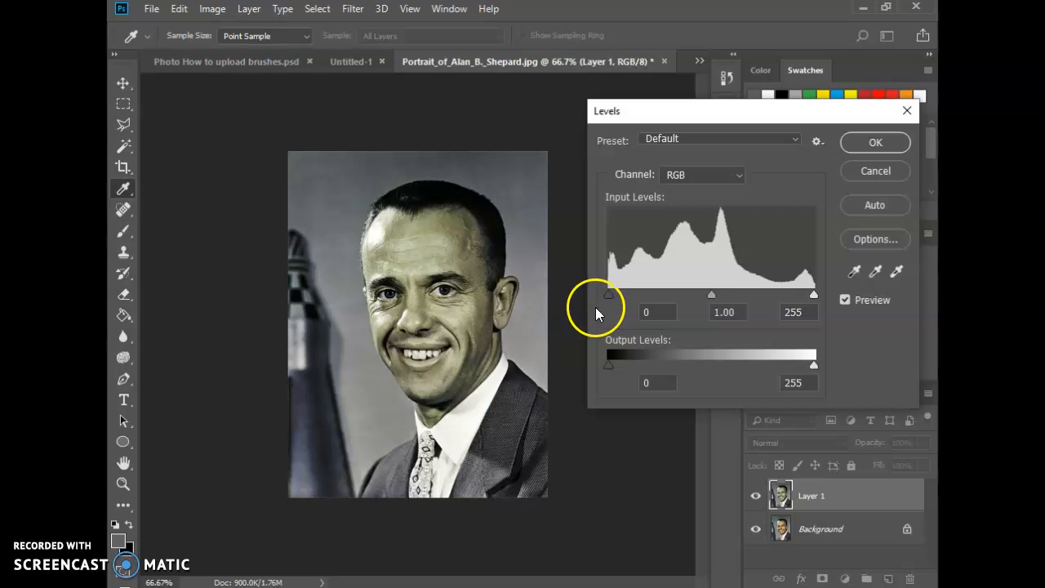
left_click_drag(608, 297, 626, 295)
left_click_drag(718, 294, 732, 293)
mouse_move(807, 290)
left_mouse_down()
mouse_move(783, 296)
mouse_move(827, 294)
left_mouse_up()
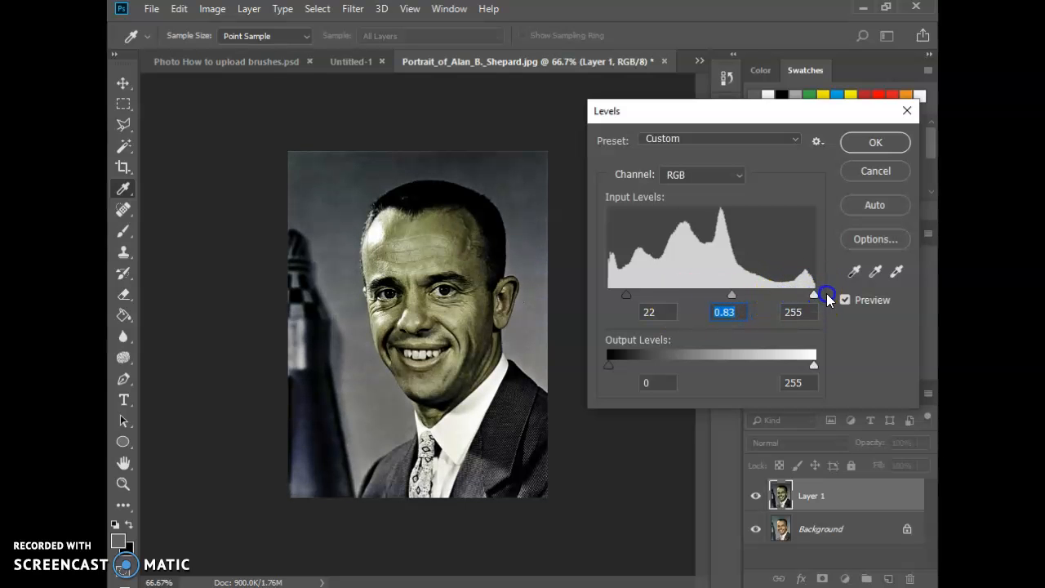
left_click(865, 142)
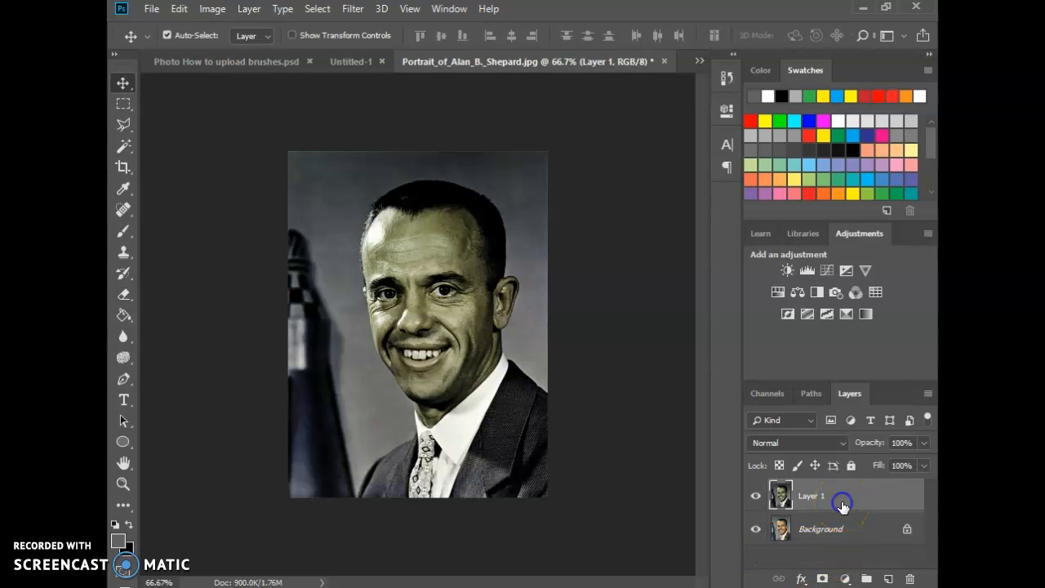
- Duplicate the adjusted Layer 1 and rename the original of the two to "color edit"
key("ctrl+j")
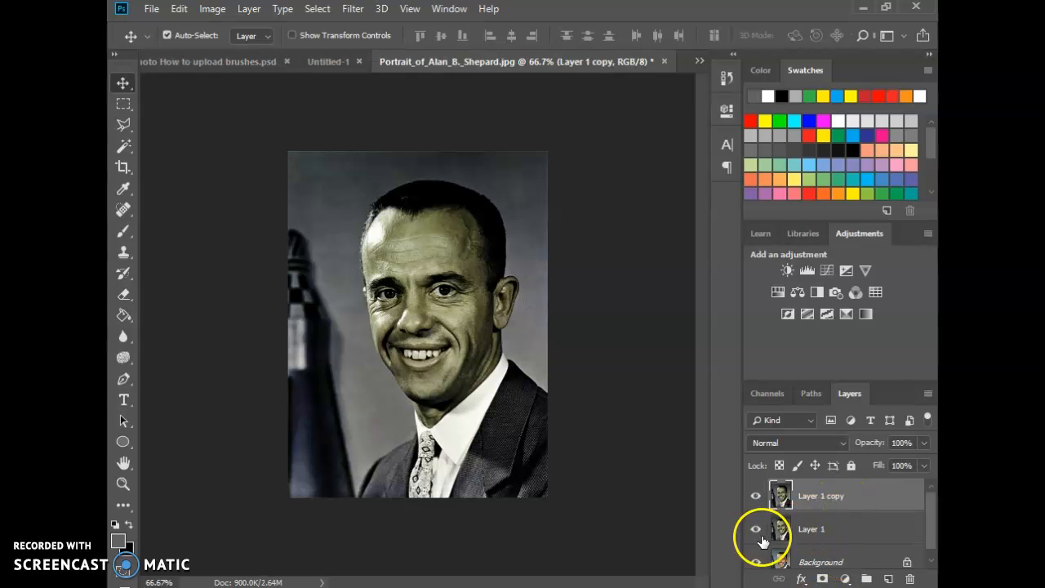
double_click(813, 529)
type("color edit")
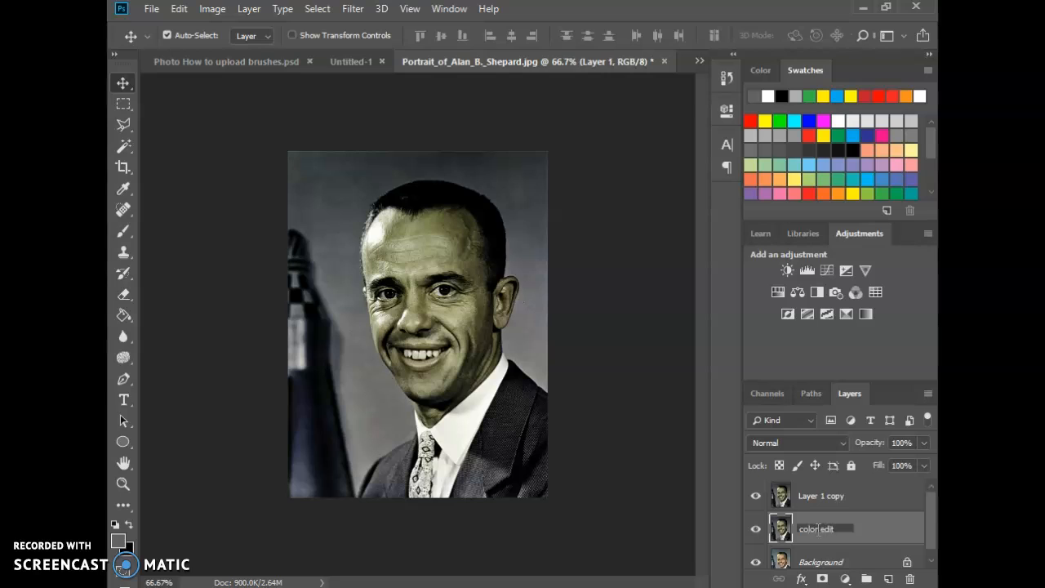
key("Return")
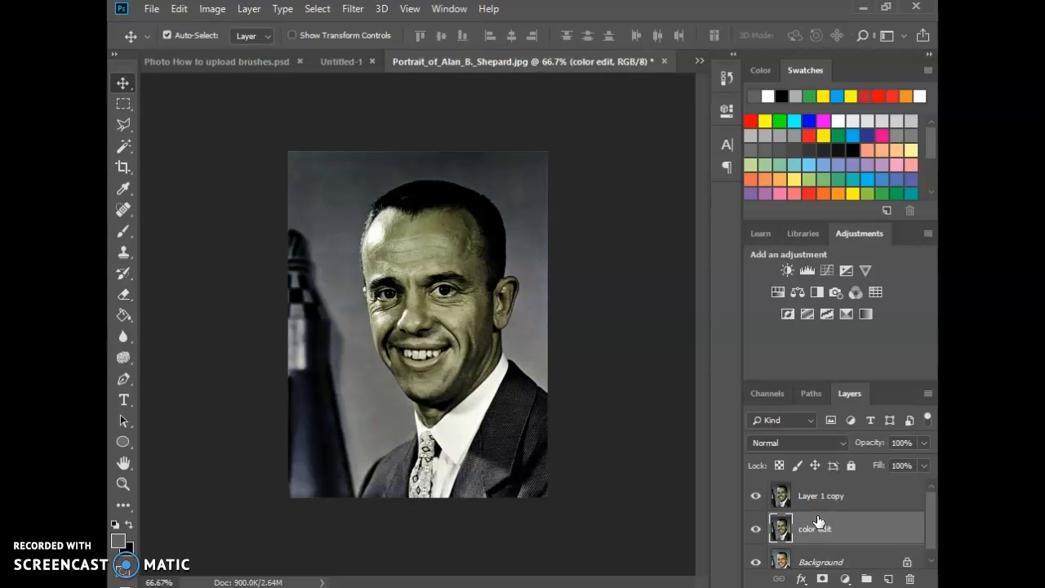
- Set up the Burn tool on Layer 1 copy with a 35 px brush at 0% hardness
left_click(825, 496)
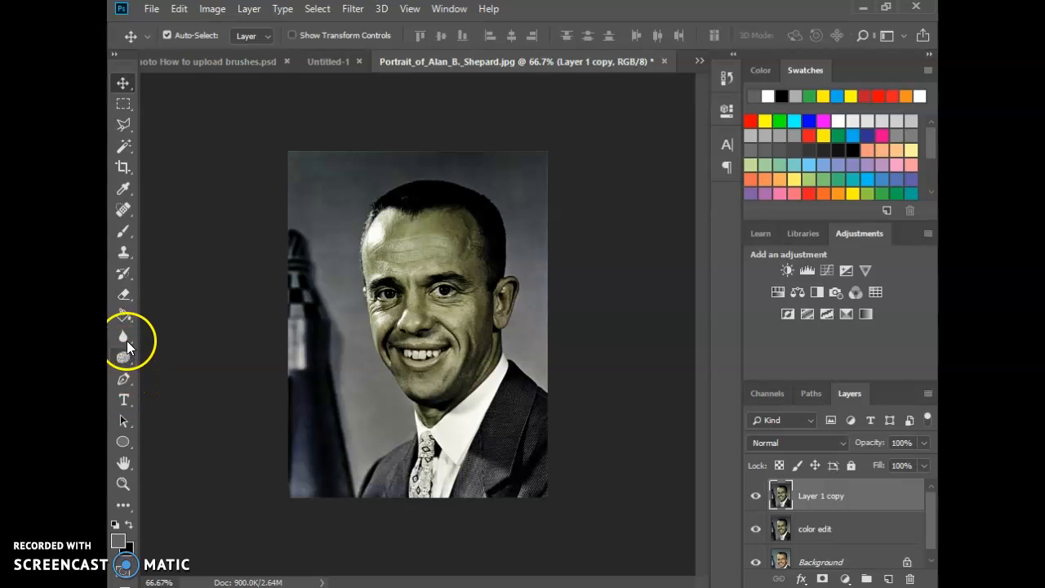
mouse_move(126, 351)
left_mouse_down()
mouse_move(178, 351)
mouse_move(199, 393)
left_mouse_up()
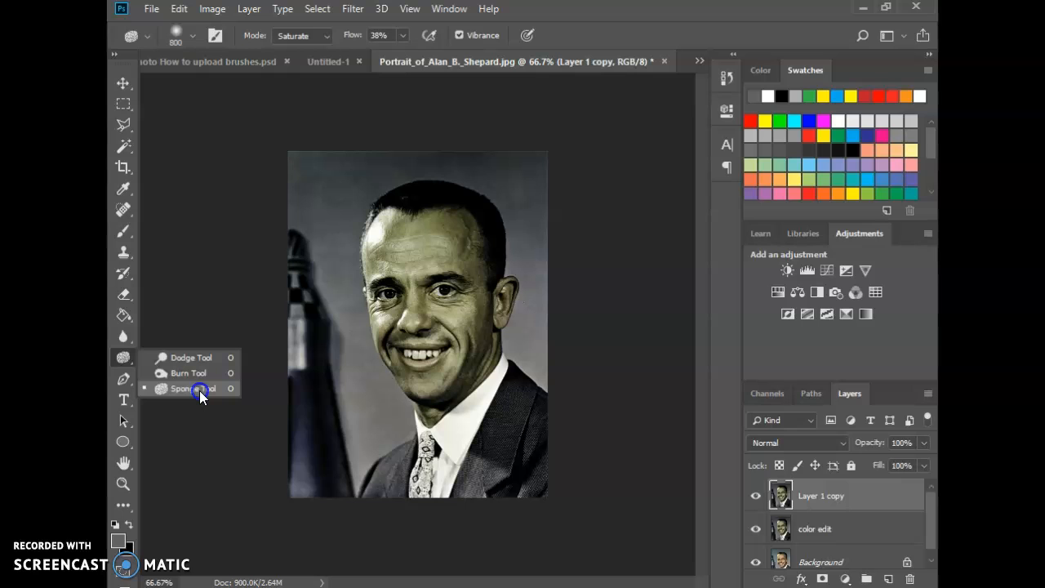
left_click_drag(199, 393, 202, 376)
left_click_drag(459, 344, 419, 313)
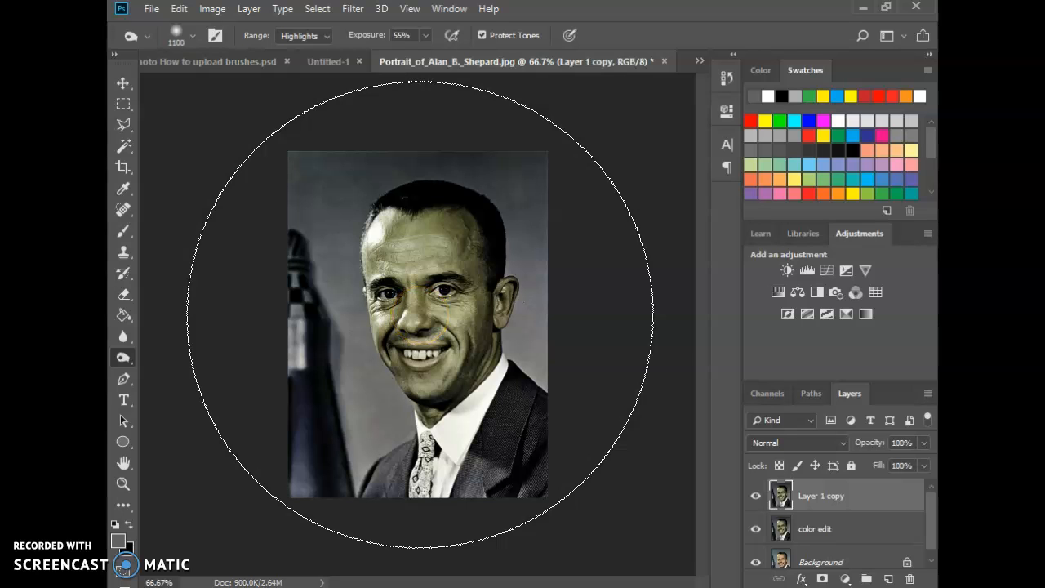
left_click(193, 35)
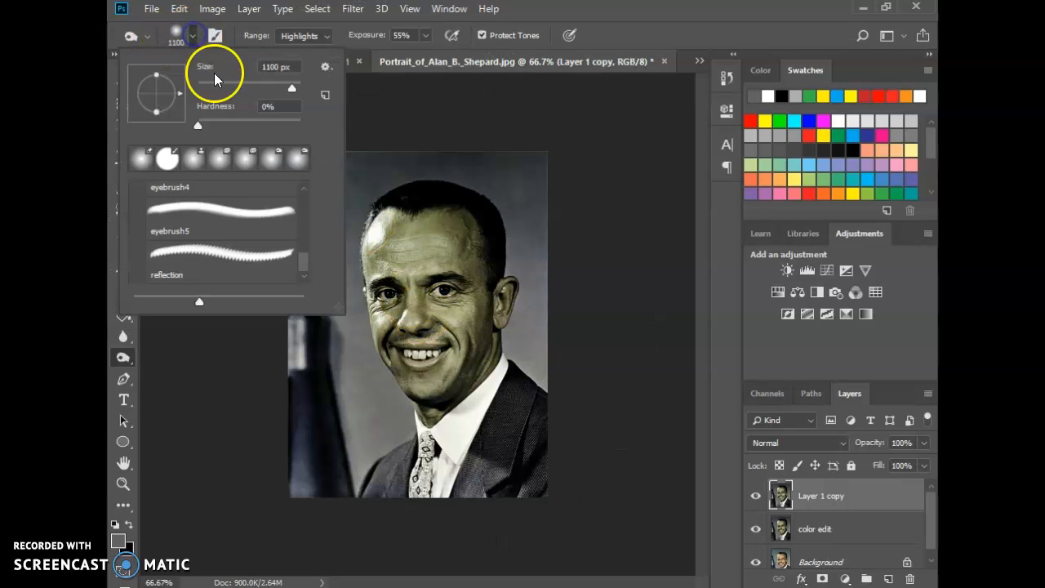
left_click_drag(270, 89, 262, 88)
left_click(576, 10)
key("bracketleft")
key("bracketleft")
key("bracketleft")
key("bracketleft")
key("bracketleft")
key("bracketleft")
key("bracketleft")
key("bracketleft")
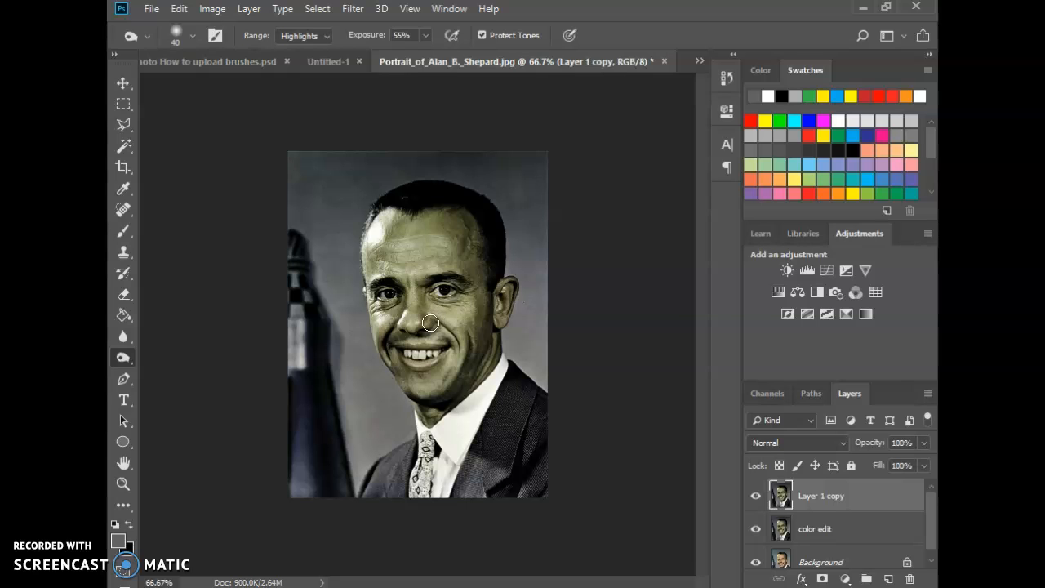
key("bracketleft")
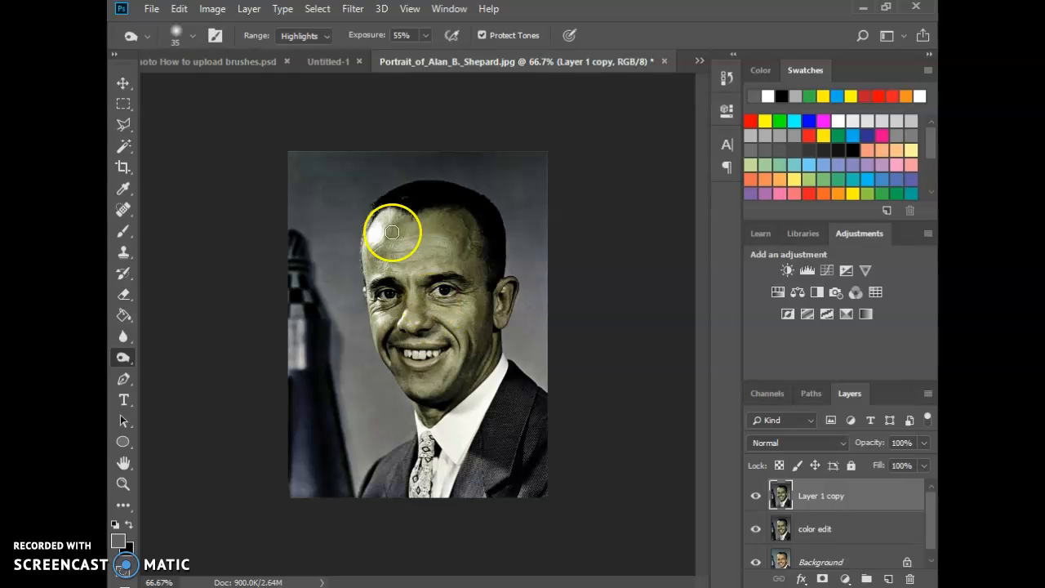
left_click(192, 35)
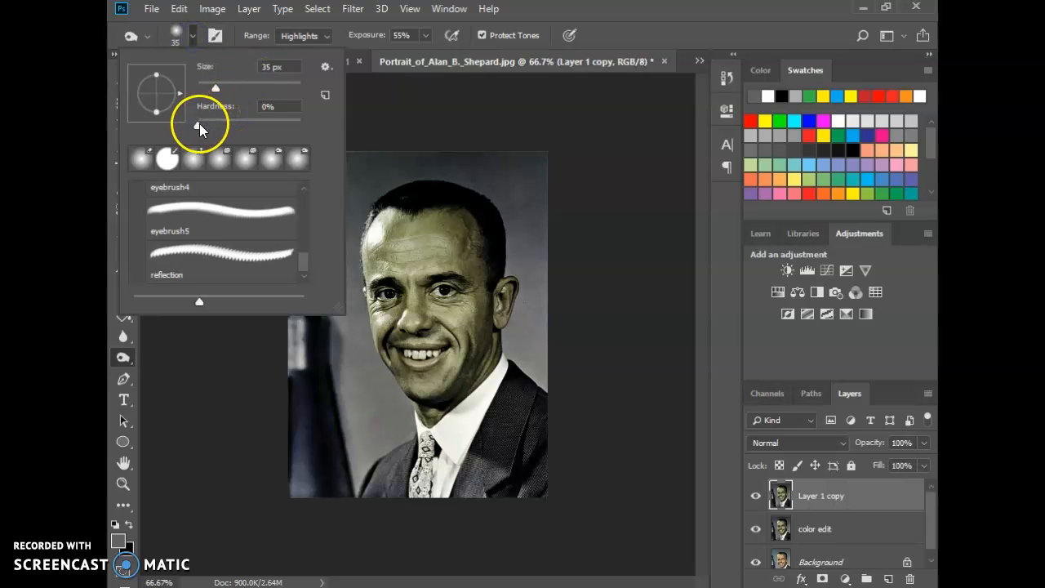
left_click(269, 106)
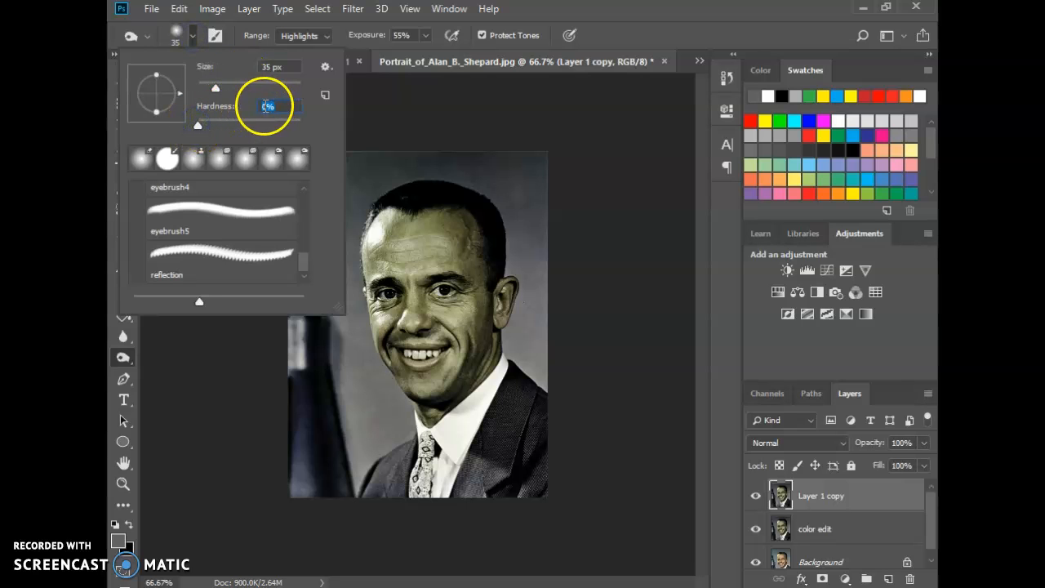
left_click(562, 9)
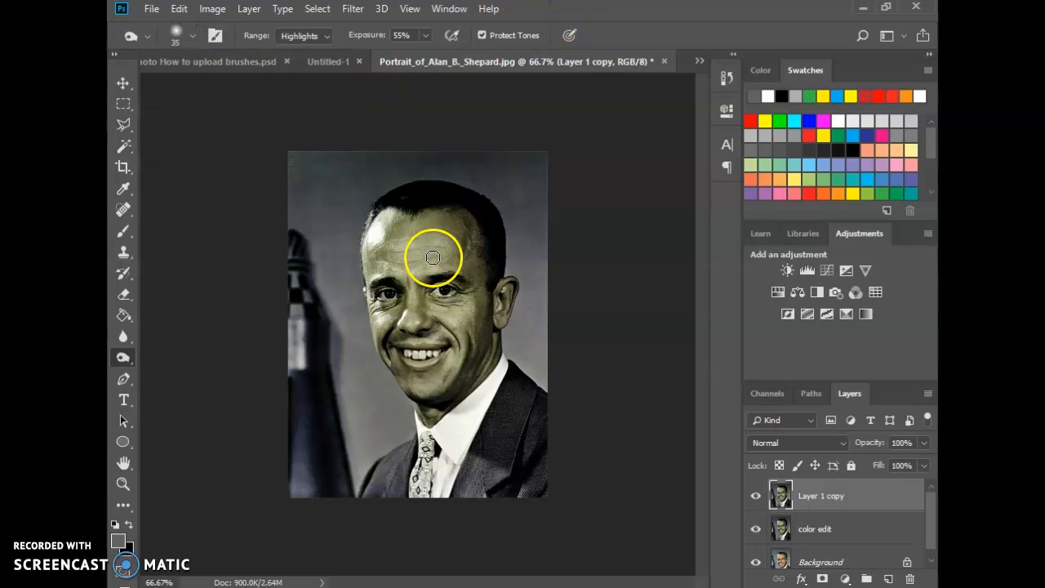
- Burn both eyes and the skin just around them using the Highlights range at 55% exposure
key("ctrl+plus")
key("ctrl+plus")
mouse_move(517, 256)
left_mouse_down()
mouse_move(479, 242)
mouse_move(484, 251)
mouse_move(543, 246)
mouse_move(517, 255)
mouse_move(469, 242)
mouse_move(474, 250)
mouse_move(540, 249)
mouse_move(485, 245)
left_mouse_up()
mouse_move(331, 249)
left_mouse_down()
mouse_move(297, 256)
mouse_move(357, 250)
mouse_move(323, 254)
mouse_move(342, 253)
mouse_move(346, 222)
mouse_move(298, 223)
mouse_move(346, 245)
left_mouse_up()
mouse_move(465, 229)
left_mouse_down()
mouse_move(536, 241)
mouse_move(500, 212)
left_mouse_up()
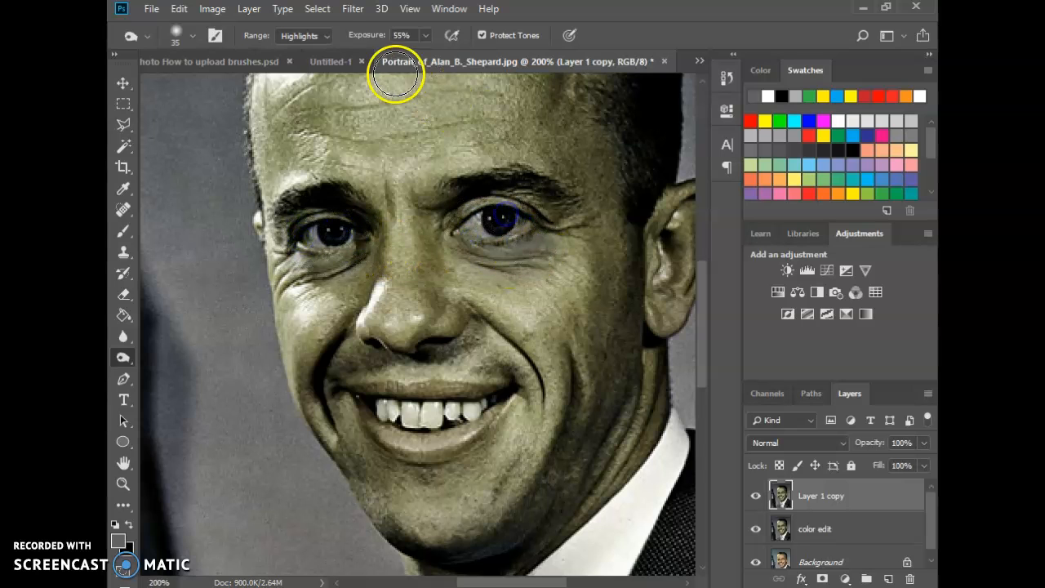
- Switch the Burn range to Midtones, darken the skin under the eye nearer the visible ear, and reduce the brush to 25 px
left_click(326, 34)
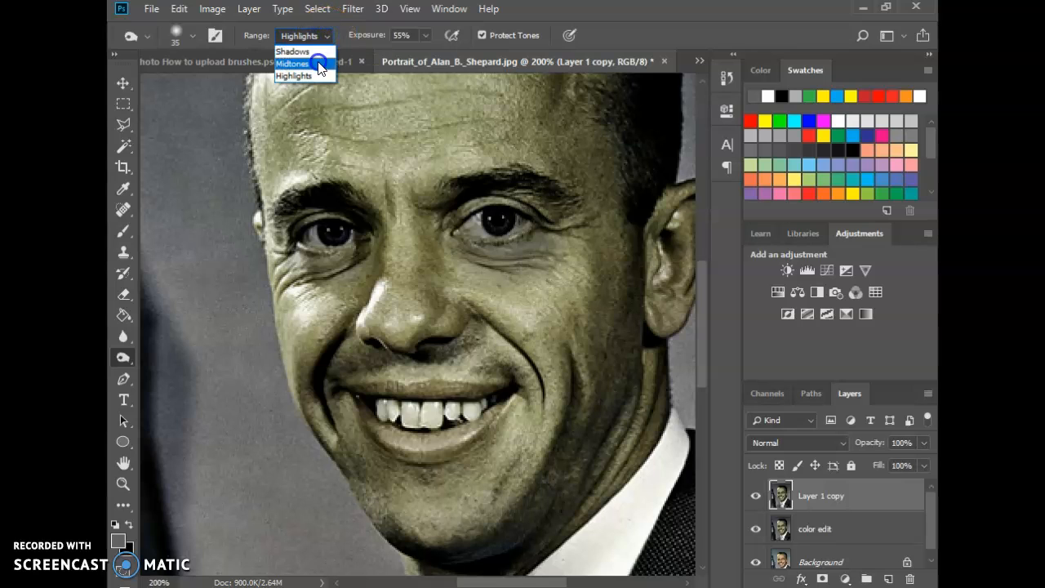
left_click(323, 59)
mouse_move(498, 222)
left_mouse_down()
mouse_move(459, 256)
mouse_move(466, 243)
mouse_move(467, 255)
mouse_move(541, 251)
mouse_move(468, 254)
left_mouse_up()
key("bracketleft")
key("bracketleft")
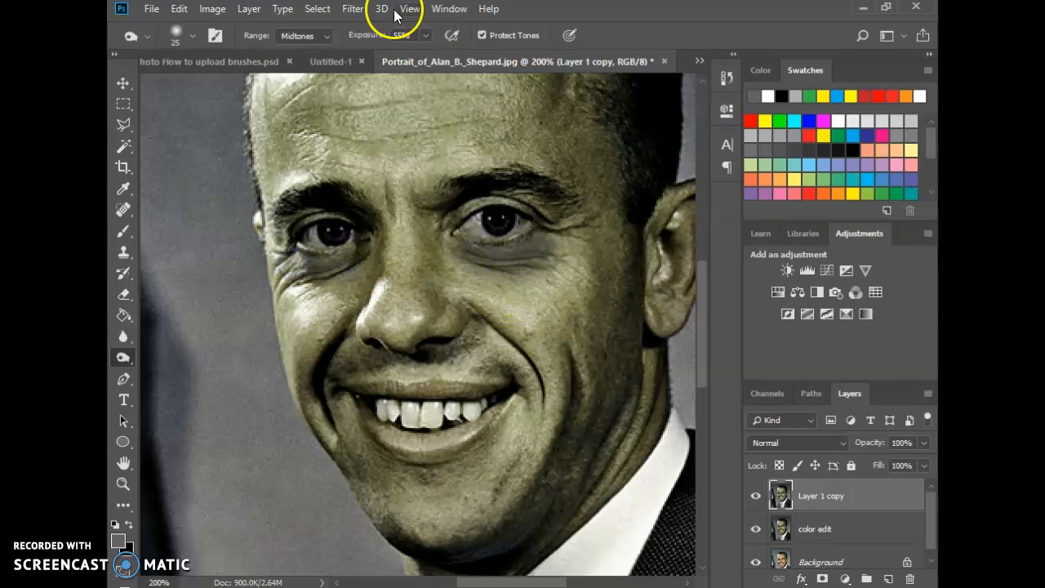
- Burn the skin beneath both eyes and out toward the temple at 23% exposure with a 45 px brush
left_click(422, 35)
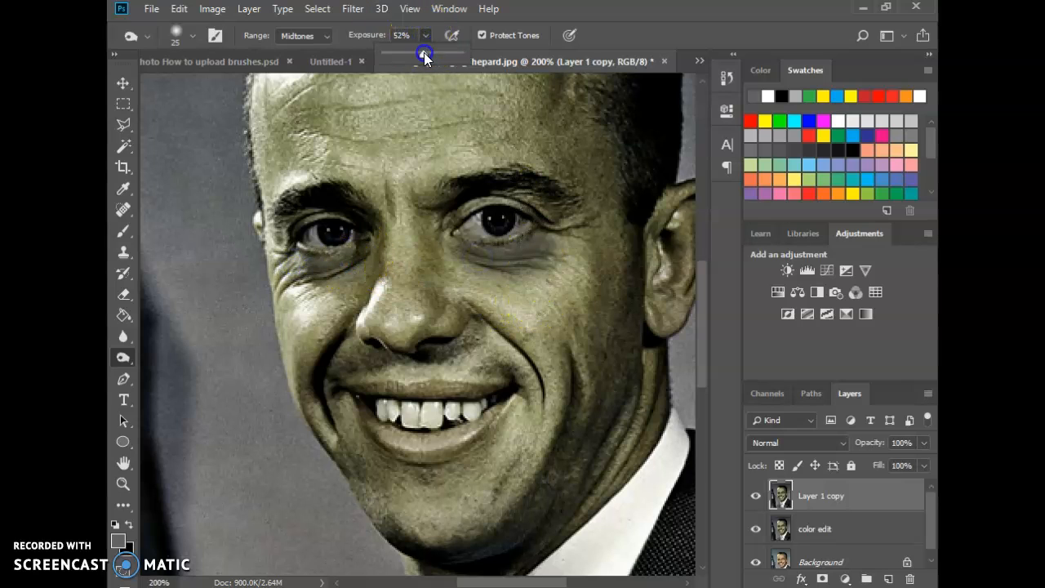
left_click(604, 8)
key("bracketright")
key("bracketright")
key("bracketright")
key("bracketright")
mouse_move(472, 276)
left_mouse_down()
mouse_move(524, 279)
mouse_move(591, 235)
left_mouse_up()
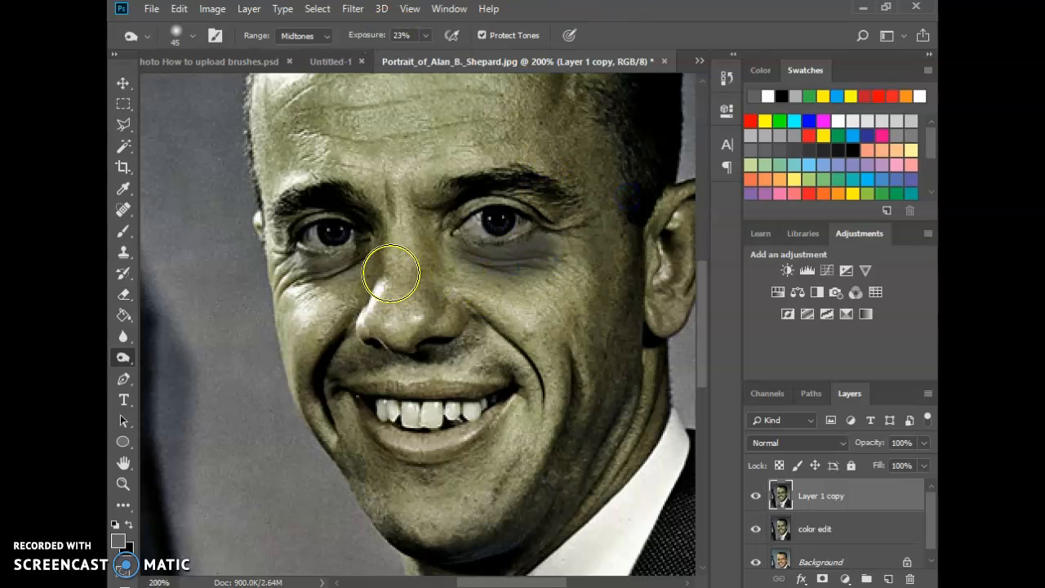
left_click_drag(305, 277, 313, 289)
- Burn shadows along the chin, jaw and cheek, and down both sides of the forehead and face
mouse_move(375, 492)
left_mouse_down()
mouse_move(442, 535)
mouse_move(364, 468)
mouse_move(423, 548)
left_mouse_up()
mouse_move(520, 481)
left_mouse_down()
mouse_move(545, 385)
mouse_move(548, 408)
mouse_move(582, 395)
left_mouse_up()
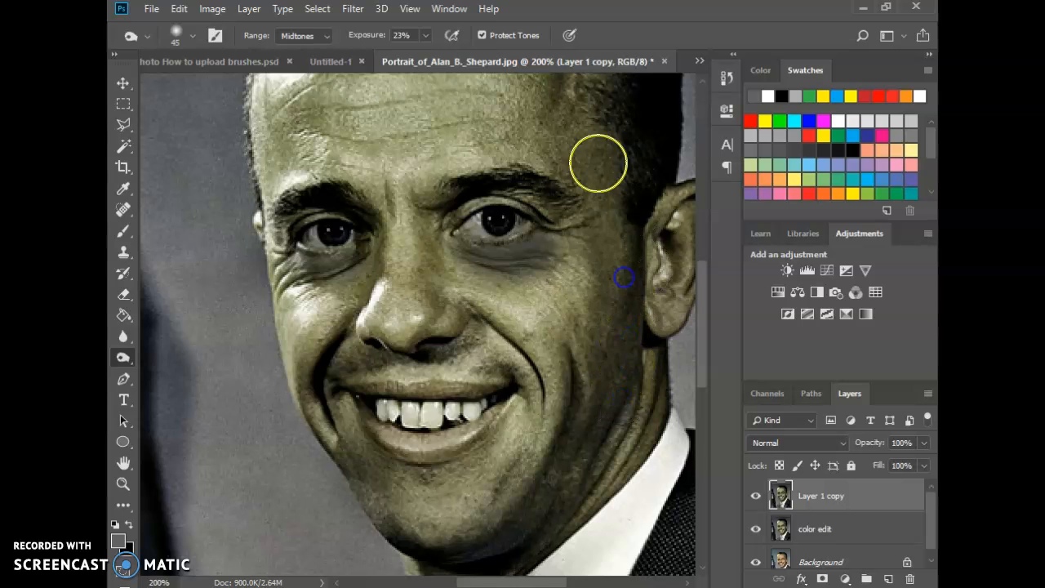
scroll(479, 373, "up", 3)
scroll(404, 265, "up", 1)
mouse_move(501, 147)
left_mouse_down()
mouse_move(572, 261)
mouse_move(581, 254)
mouse_move(606, 316)
mouse_move(627, 484)
mouse_move(632, 463)
left_mouse_up()
mouse_move(374, 146)
left_mouse_down()
mouse_move(315, 159)
mouse_move(352, 140)
mouse_move(297, 149)
mouse_move(262, 371)
left_mouse_up()
scroll(373, 368, "down", 3)
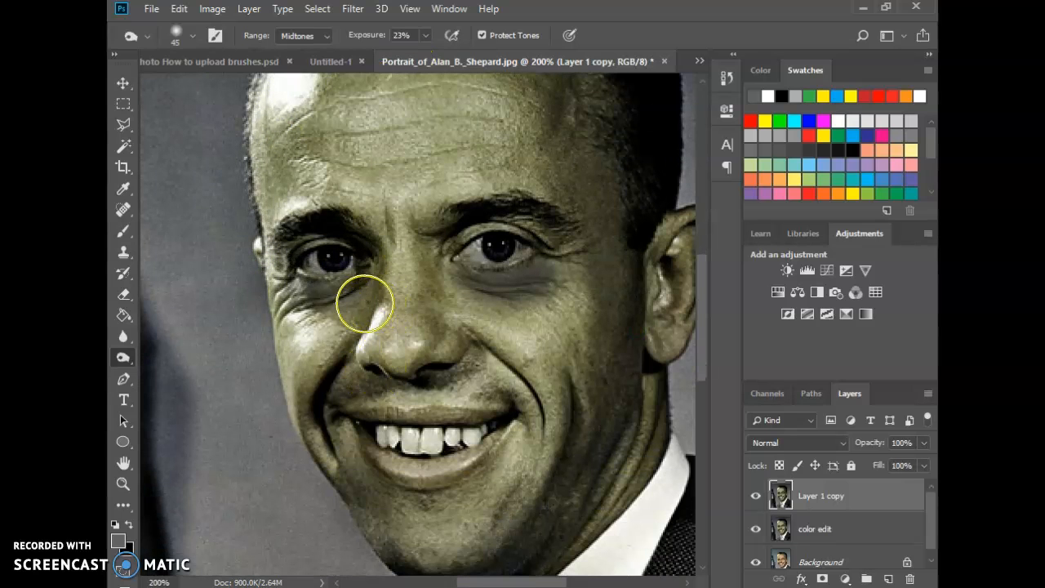
- Burn more shadow beneath both eyes and from beside the mouth down to the chin and jaw
mouse_move(298, 263)
left_mouse_down()
mouse_move(315, 295)
mouse_move(289, 283)
left_mouse_up()
mouse_move(488, 276)
left_mouse_down()
mouse_move(535, 274)
mouse_move(557, 246)
mouse_move(478, 275)
left_mouse_up()
mouse_move(359, 379)
left_mouse_down()
mouse_move(449, 362)
mouse_move(331, 482)
mouse_move(303, 340)
mouse_move(318, 395)
mouse_move(415, 560)
mouse_move(509, 531)
mouse_move(486, 543)
left_mouse_up()
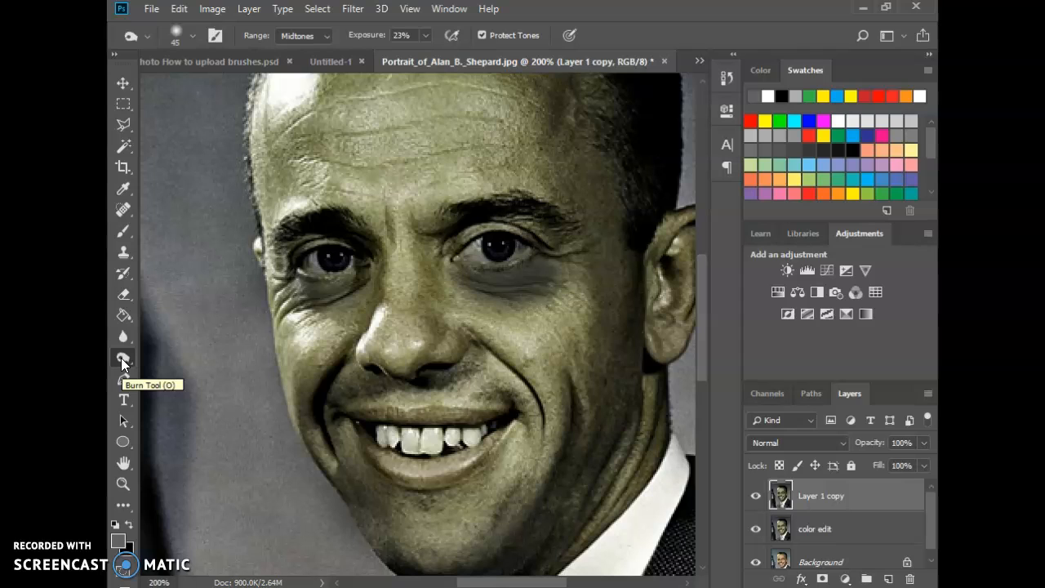
- Switch to the Sponge tool in Saturate mode with a 70 px brush and saturate the forehead skin
mouse_move(121, 357)
left_mouse_down()
mouse_move(176, 357)
mouse_move(193, 391)
left_mouse_up()
key("bracketleft")
key("bracketleft")
key("bracketleft")
key("bracketleft")
key("bracketleft")
key("bracketleft")
key("bracketleft")
key("bracketleft")
key("bracketleft")
key("bracketleft")
key("bracketleft")
key("bracketleft")
key("bracketleft")
key("bracketleft")
key("bracketleft")
key("bracketleft")
key("bracketleft")
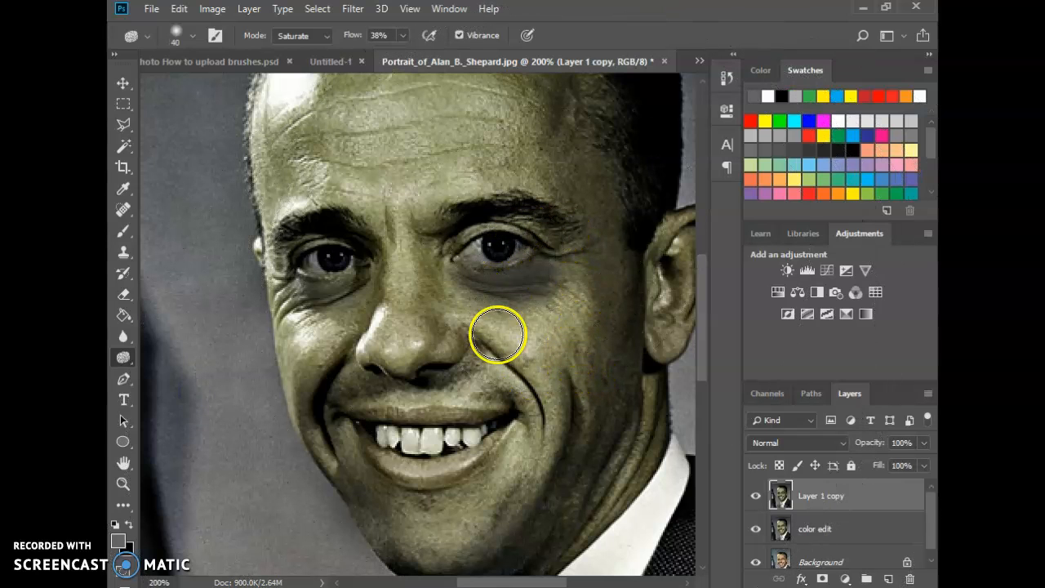
key("bracketright")
key("bracketright")
key("bracketright")
mouse_move(345, 171)
left_mouse_down()
mouse_move(480, 164)
mouse_move(415, 162)
left_mouse_up()
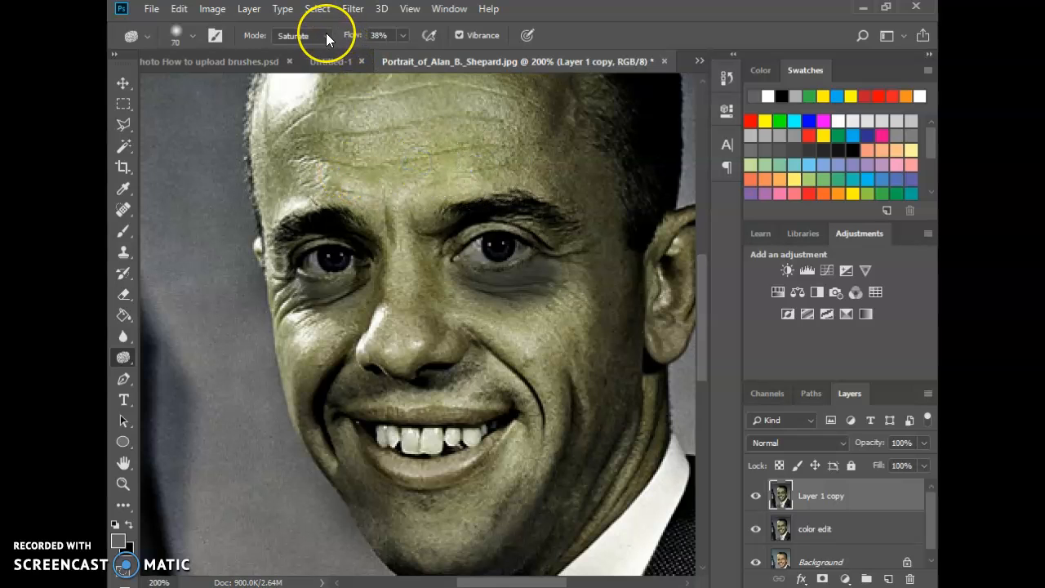
- Set the Sponge mode to Desaturate and drain color from the forehead, nose, cheeks and chin
left_click(326, 35)
left_click(322, 52)
left_click(552, 9)
mouse_move(337, 162)
left_mouse_down()
mouse_move(436, 153)
mouse_move(333, 154)
mouse_move(479, 156)
mouse_move(352, 121)
mouse_move(462, 132)
mouse_move(511, 163)
mouse_move(535, 158)
mouse_move(435, 93)
mouse_move(331, 115)
mouse_move(305, 168)
mouse_move(305, 115)
mouse_move(295, 167)
mouse_move(401, 94)
mouse_move(504, 124)
mouse_move(517, 157)
mouse_move(437, 210)
mouse_move(403, 214)
mouse_move(404, 344)
mouse_move(413, 267)
left_mouse_up()
mouse_move(328, 344)
left_mouse_down()
mouse_move(351, 336)
mouse_move(344, 342)
left_mouse_up()
left_click_drag(483, 336, 561, 330)
mouse_move(432, 481)
left_mouse_down()
mouse_move(500, 455)
mouse_move(417, 457)
mouse_move(395, 418)
mouse_move(455, 427)
left_mouse_up()
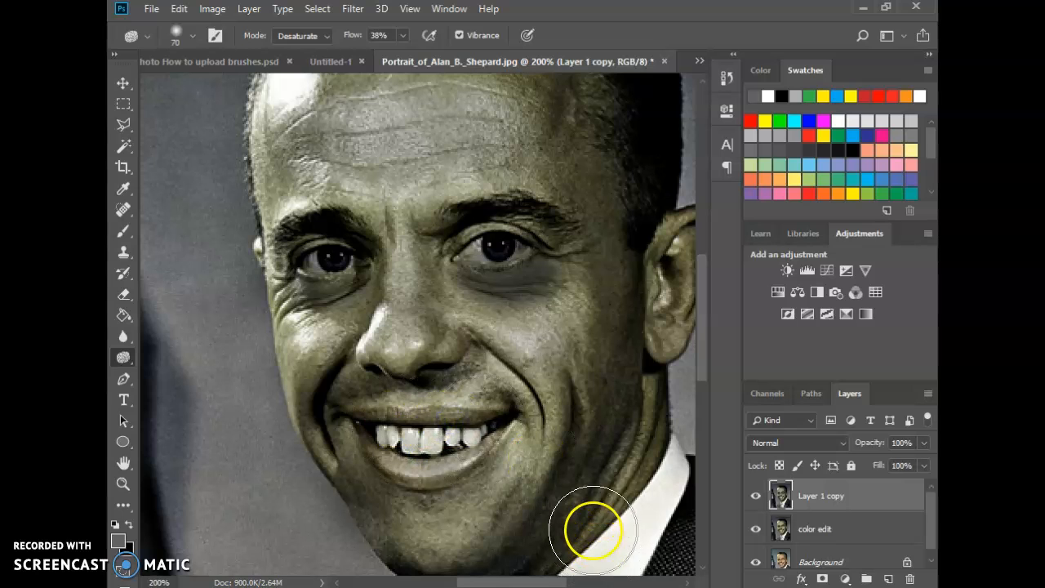
- Duplicate the edited face layer and rename the original Layer 1 copy as "burn in"
key("ctrl+minus")
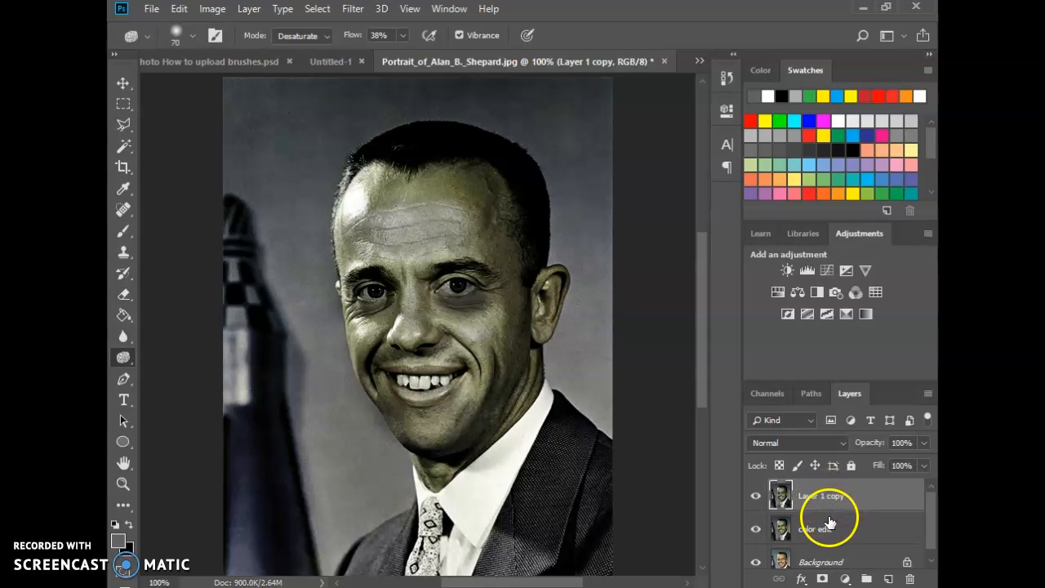
key("ctrl+j")
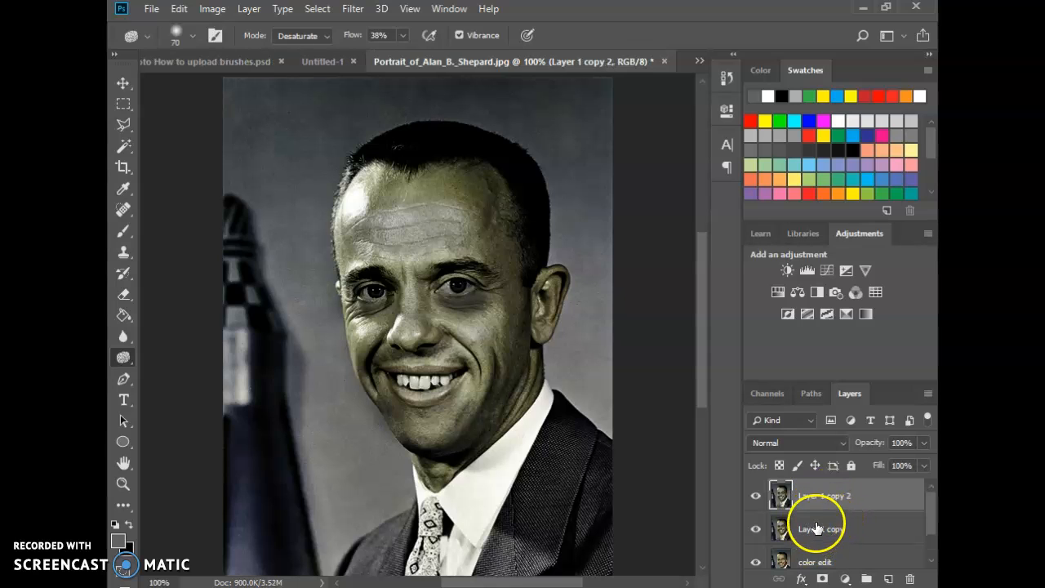
double_click(816, 526)
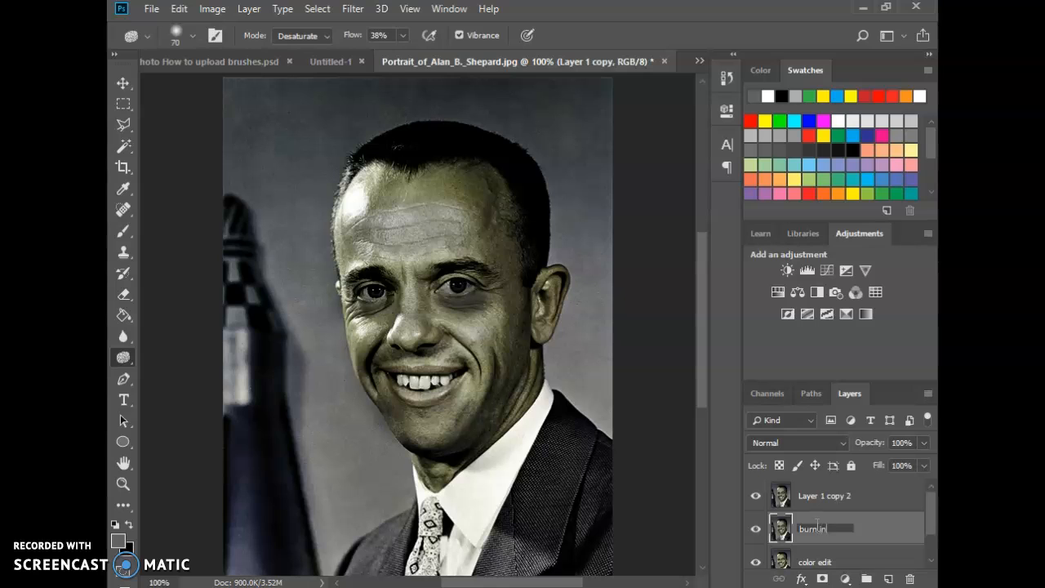
key("Return")
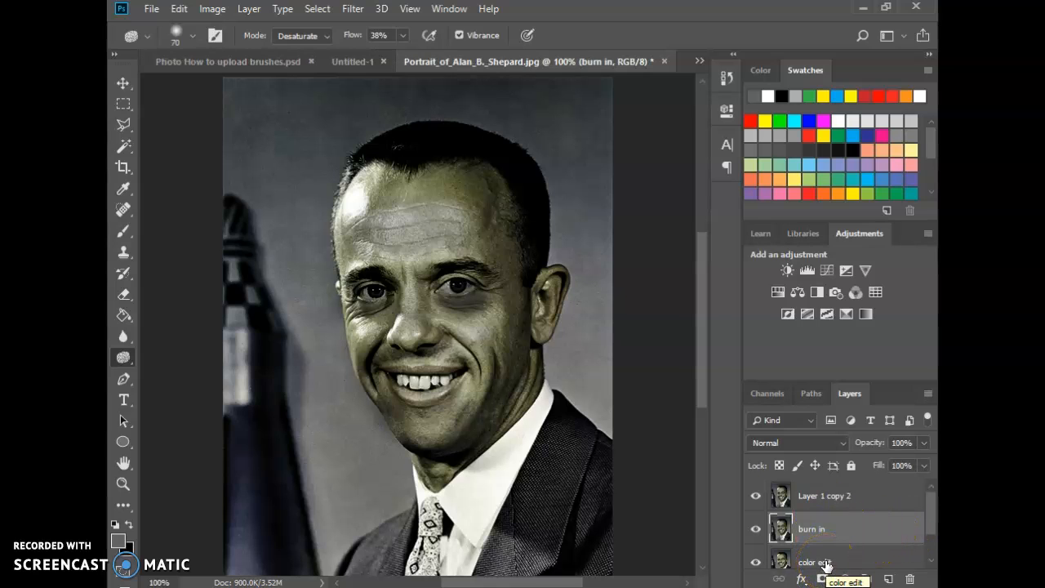
- Add a new empty layer above Layer 1 copy 2 and name it "eyes"
left_click(833, 496)
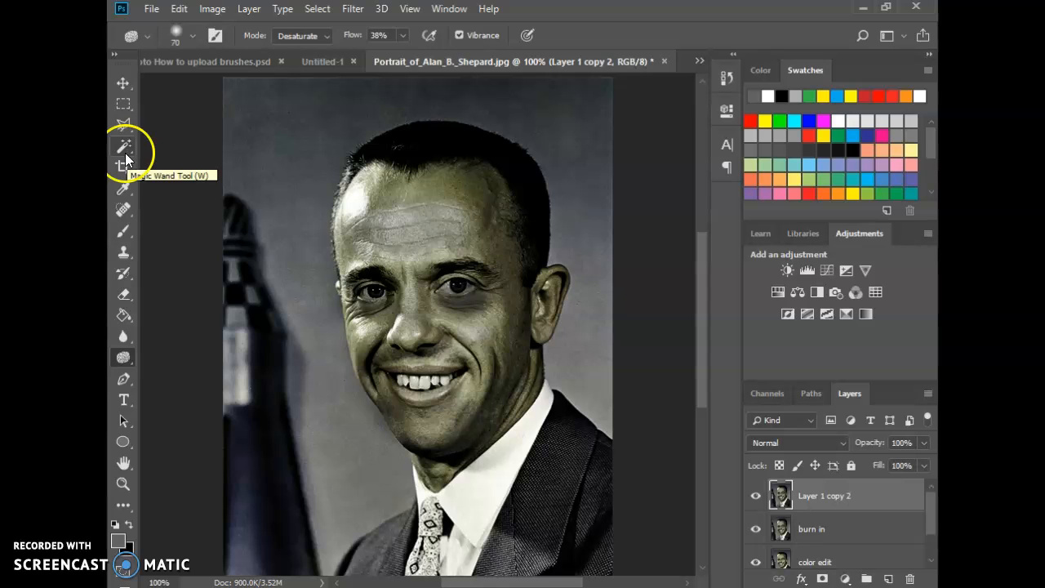
left_click(887, 574)
double_click(812, 496)
type("eves")
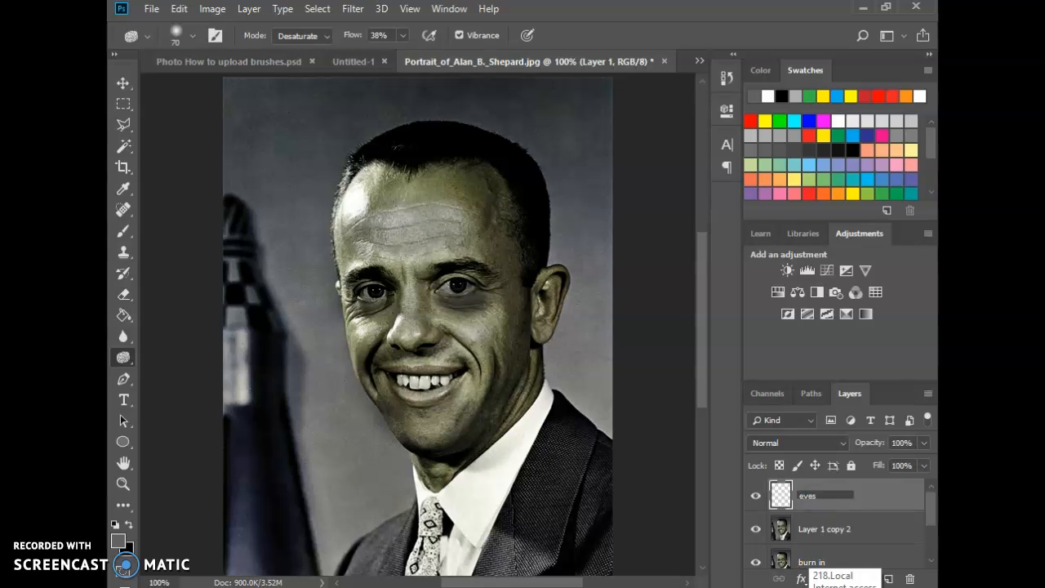
key("Return")
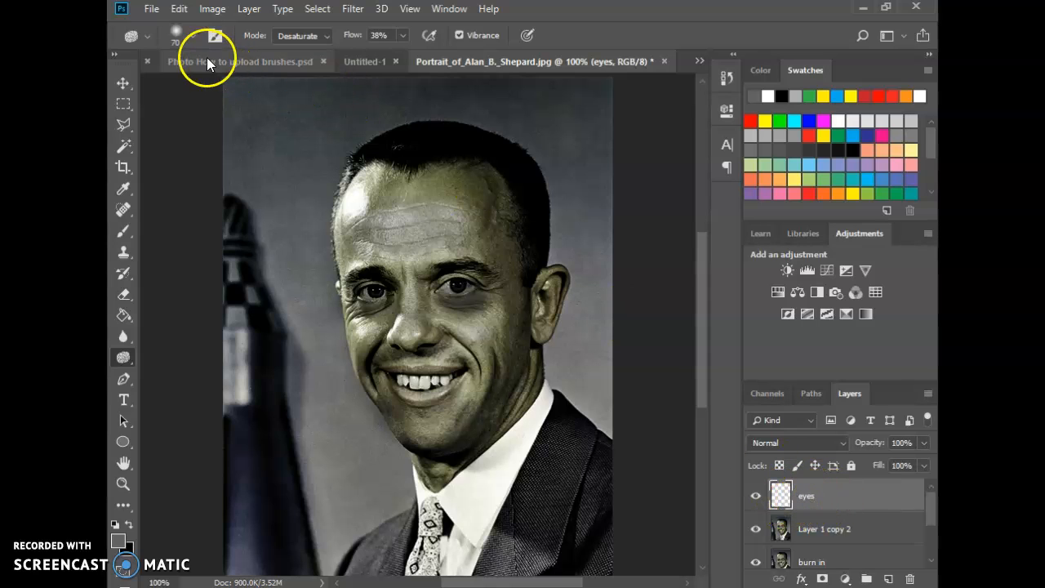
- Open the brush import dialog from the brush preset options
left_click(190, 35)
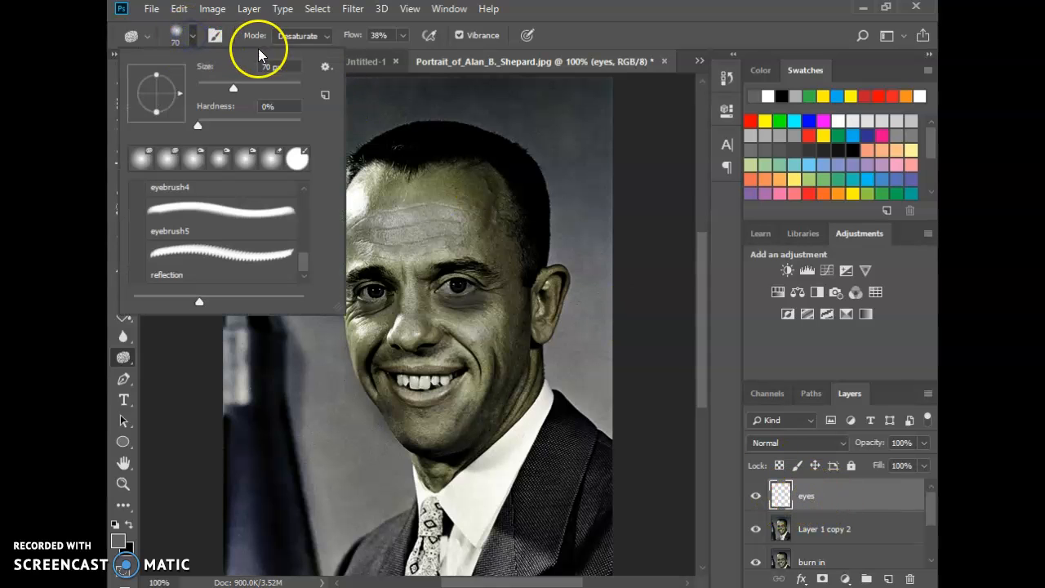
left_click(325, 68)
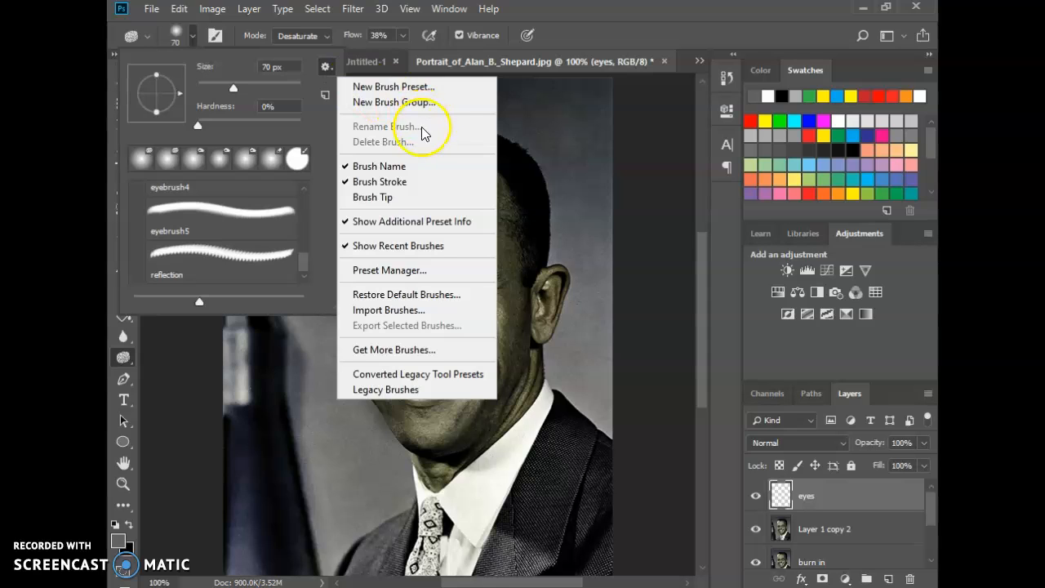
left_click(429, 310)
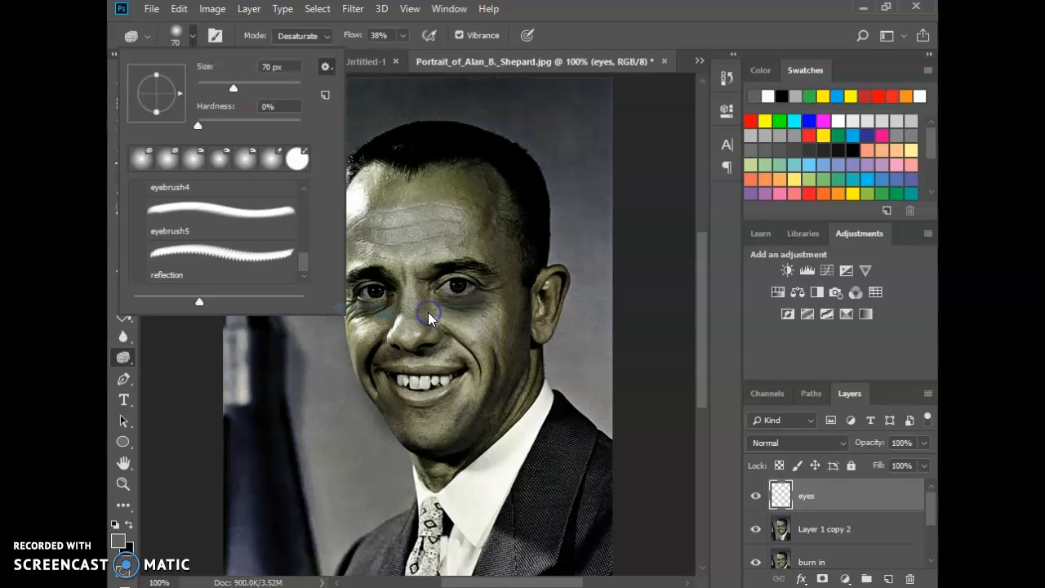
left_click_drag(340, 62, 388, 121)
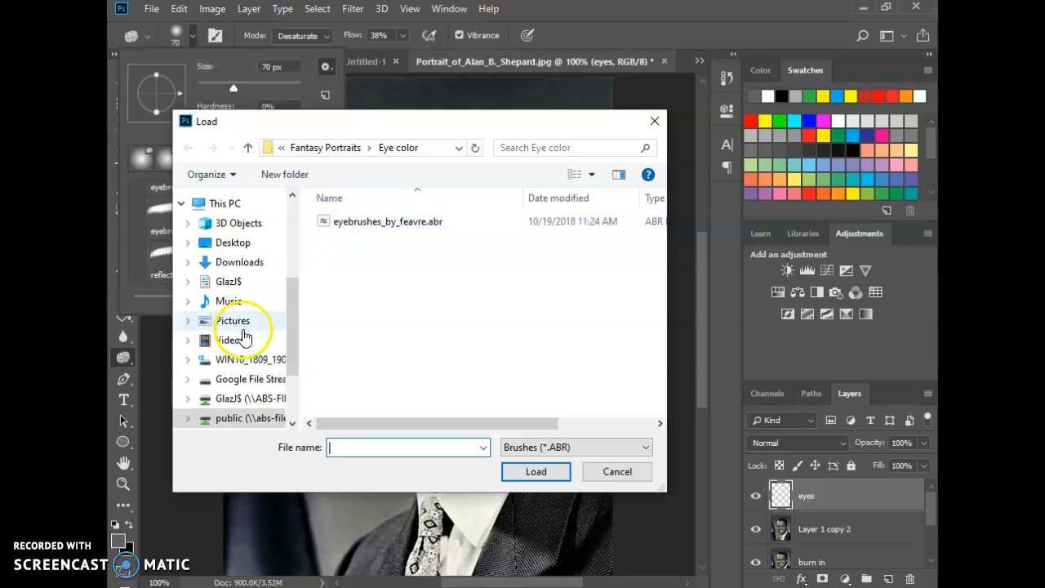
- Browse the public network drive through Classes and the teacher's folder to the Teacher handouts folder
left_click_drag(296, 341, 296, 313)
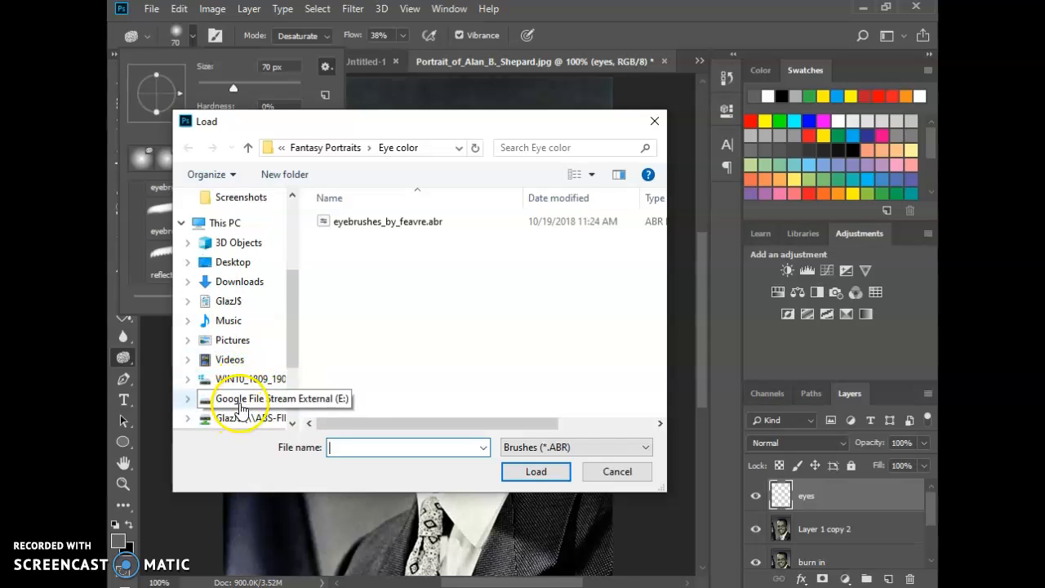
scroll(237, 412, "down", 1)
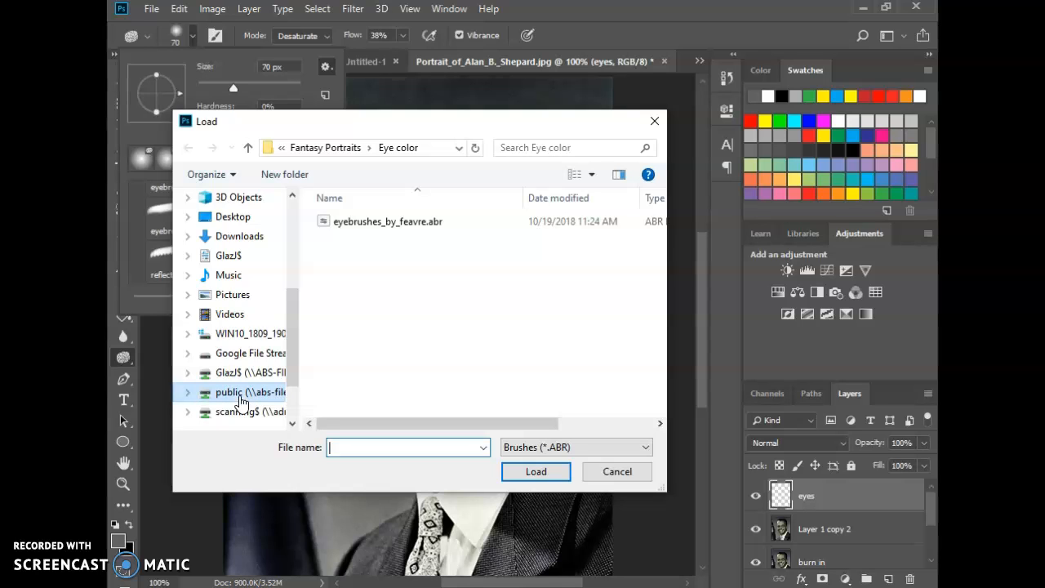
left_click(240, 397)
left_click(347, 408)
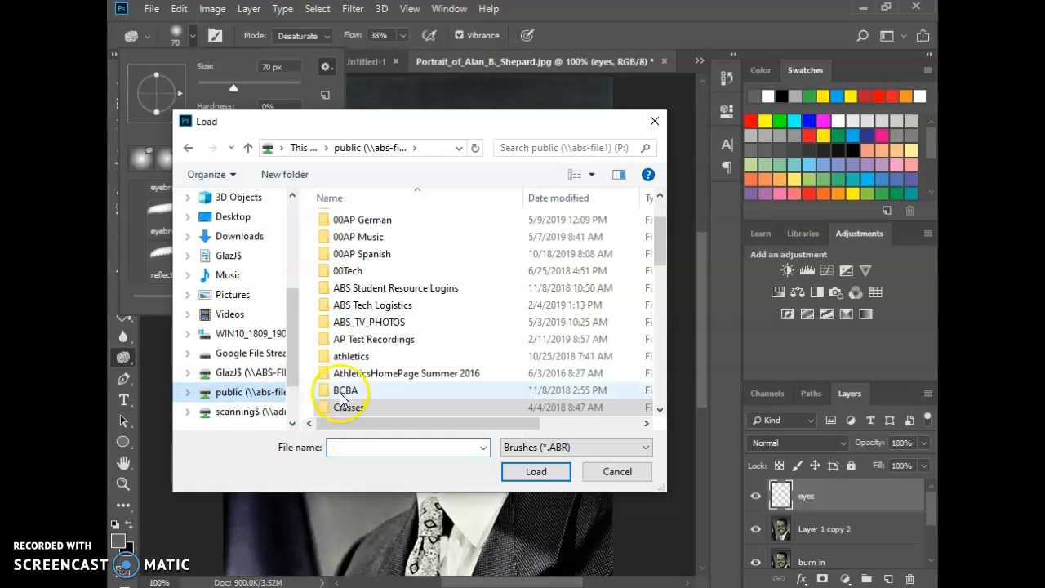
double_click(347, 408)
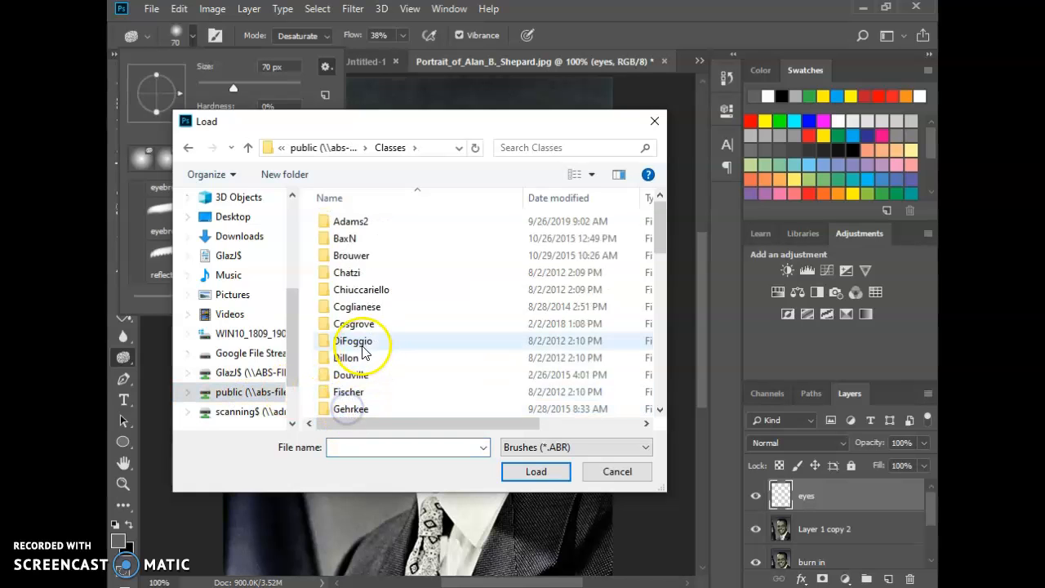
scroll(362, 373, "down", 1)
double_click(356, 409)
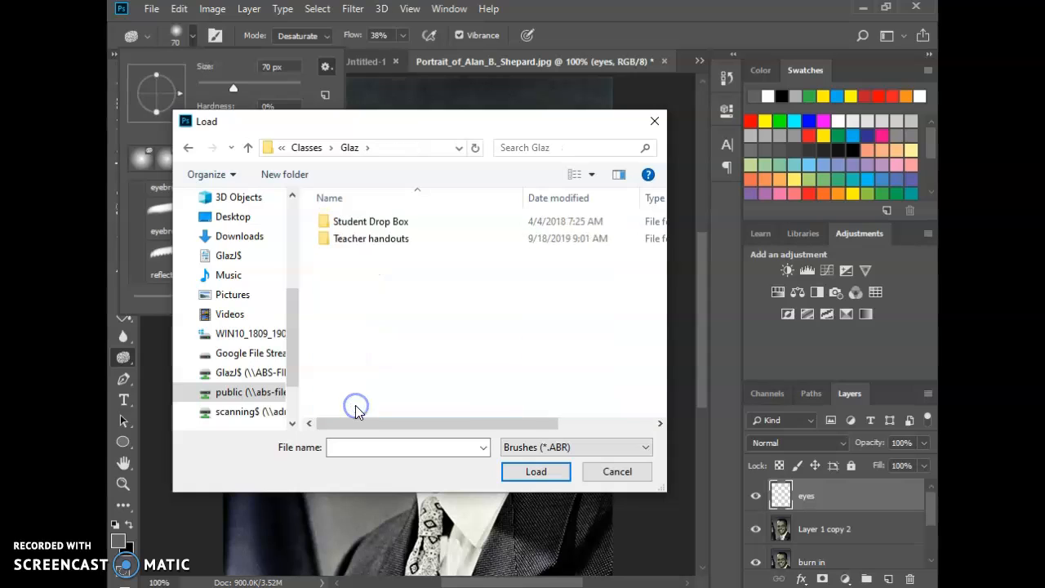
double_click(361, 242)
- Load eyebrushes_by_feavre.abr from the Eye color folder inside Brushes and Fantasy Portraits
left_click(353, 222)
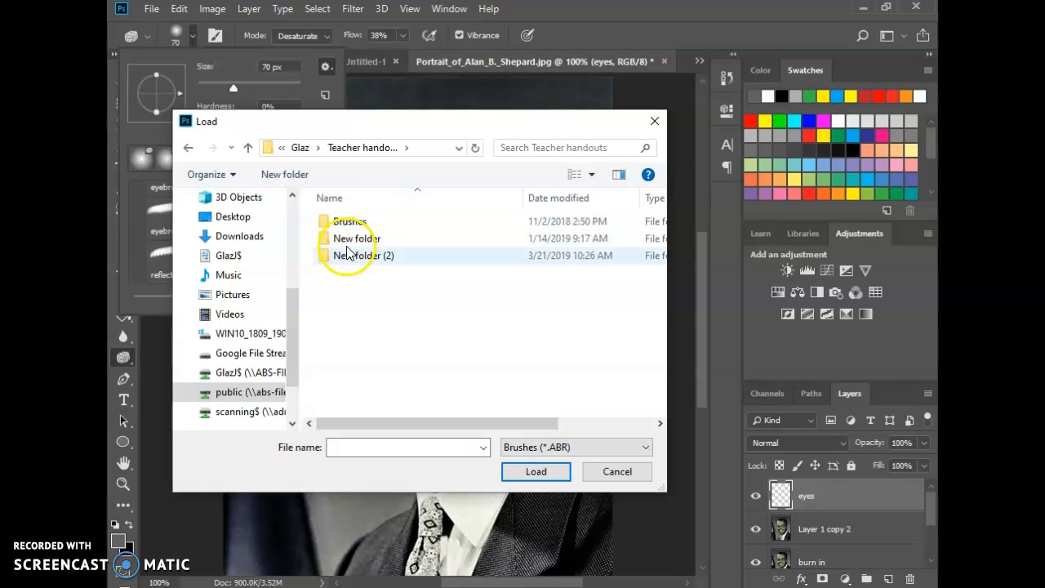
double_click(355, 223)
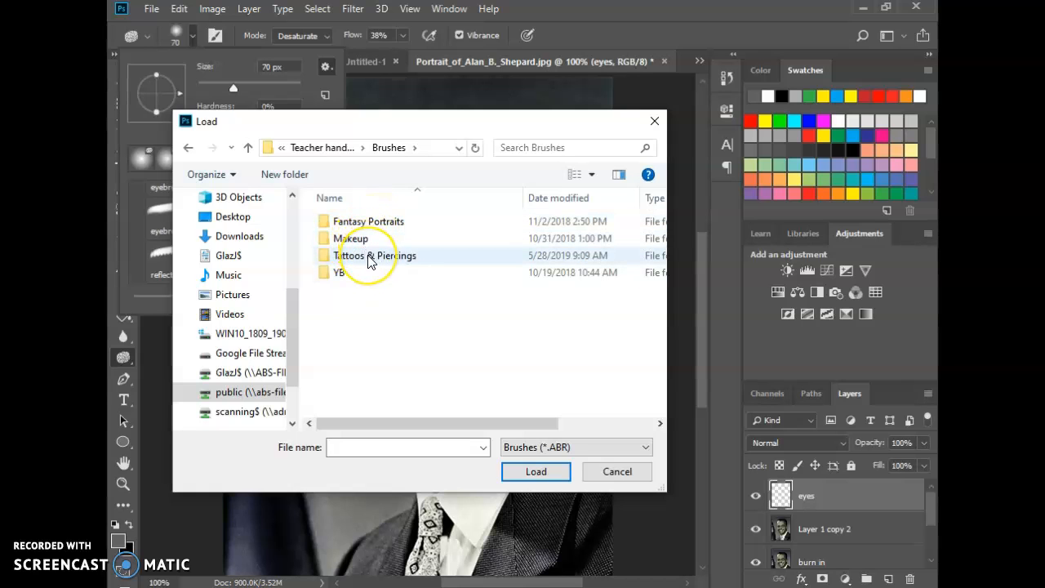
double_click(368, 223)
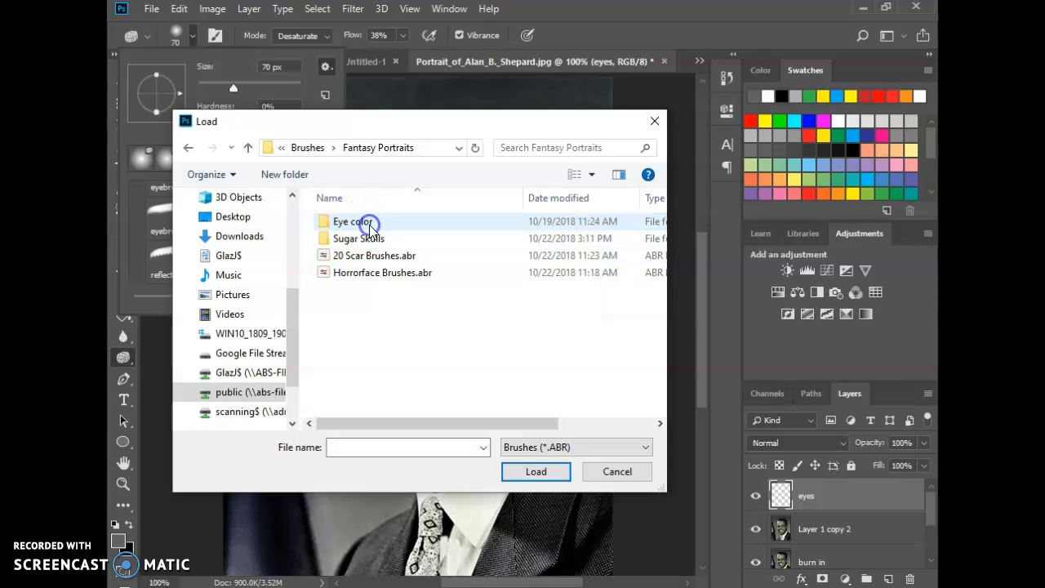
double_click(354, 223)
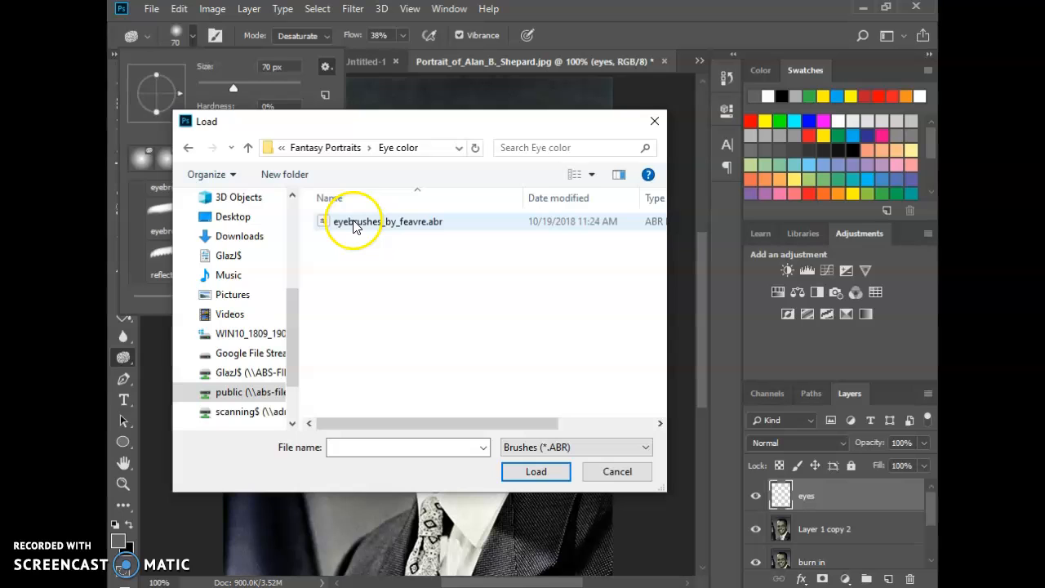
left_click(353, 225)
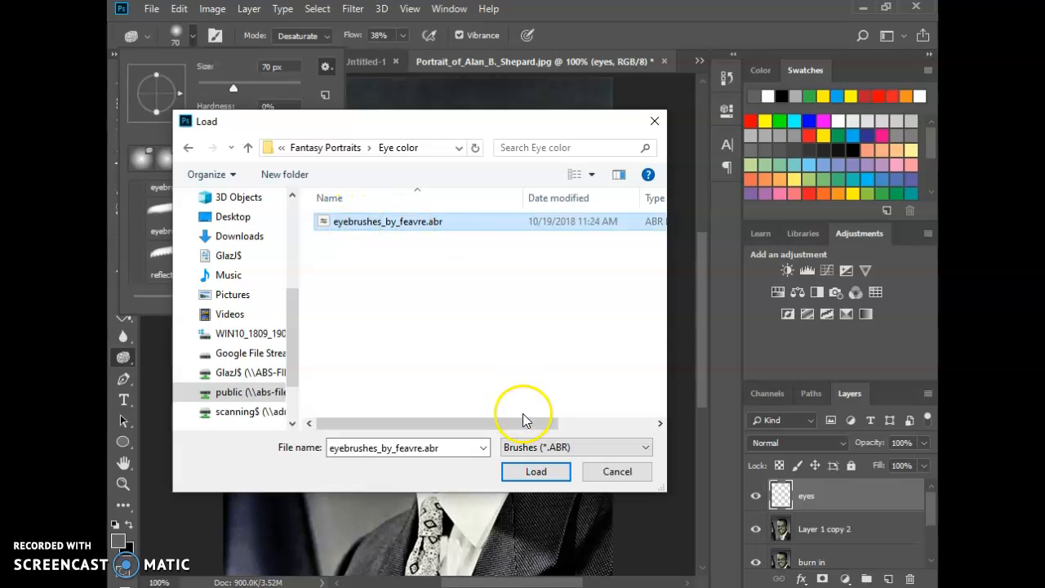
left_click(534, 472)
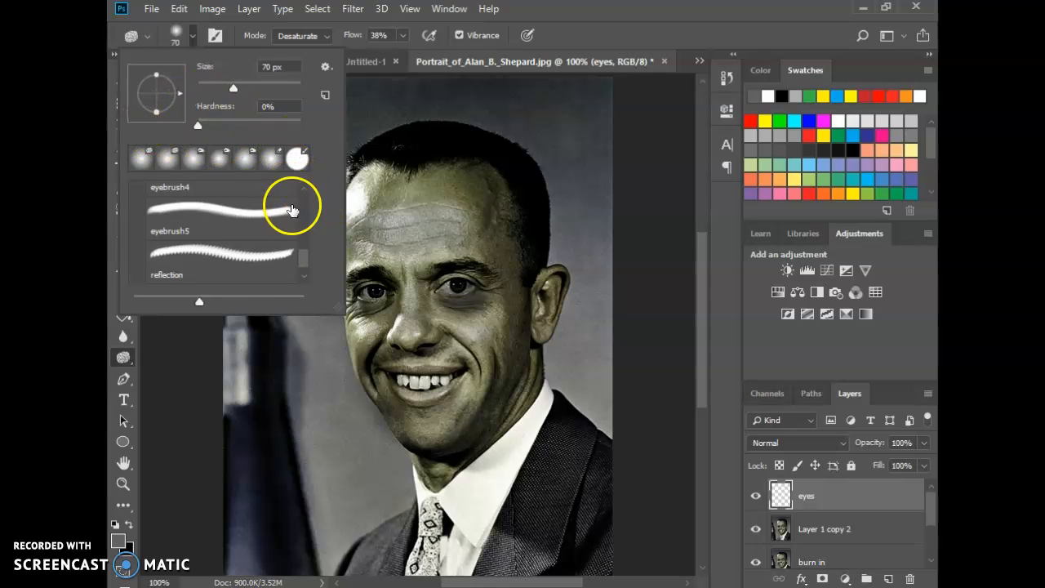
- Look through the imported eye brush set and choose the Eyebrush1 tip
left_click(305, 276)
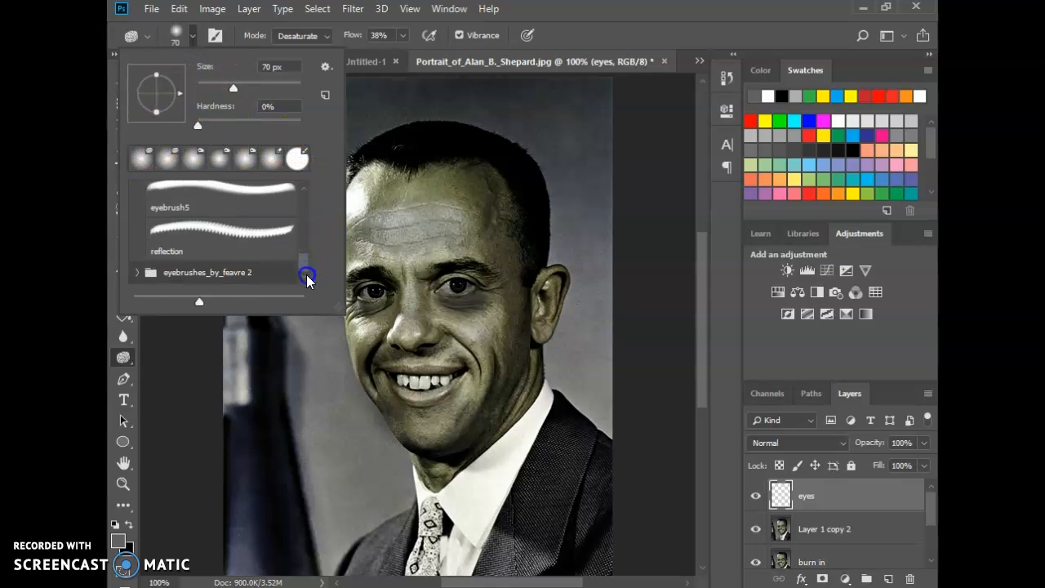
left_click(170, 278)
left_click(143, 279)
left_click(137, 276)
scroll(226, 254, "down", 3)
scroll(226, 245, "down", 1)
left_click(227, 228)
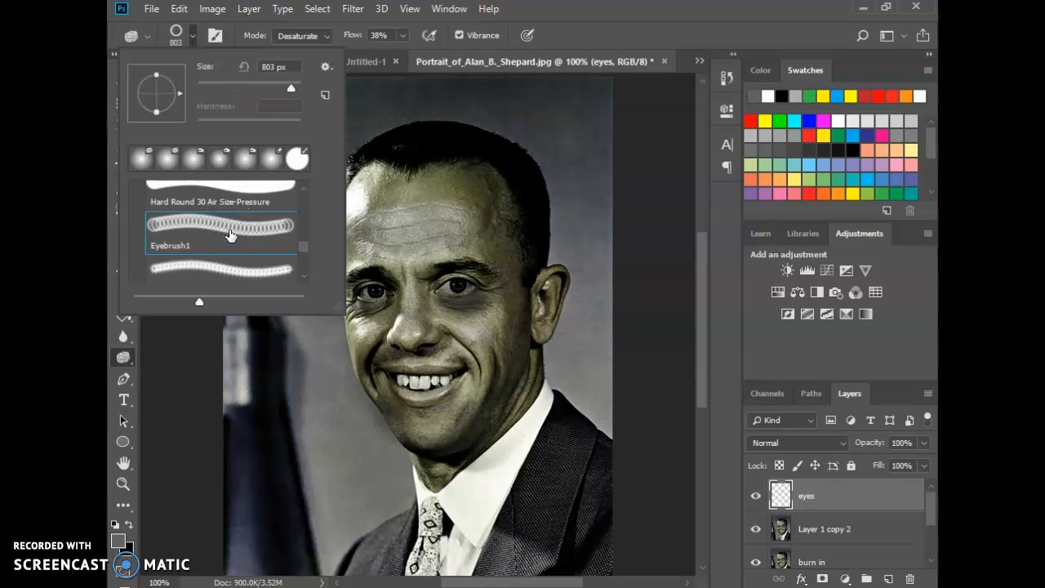
- Set the foreground color to red and shrink the eye brush to about the size of the iris
left_click(752, 120)
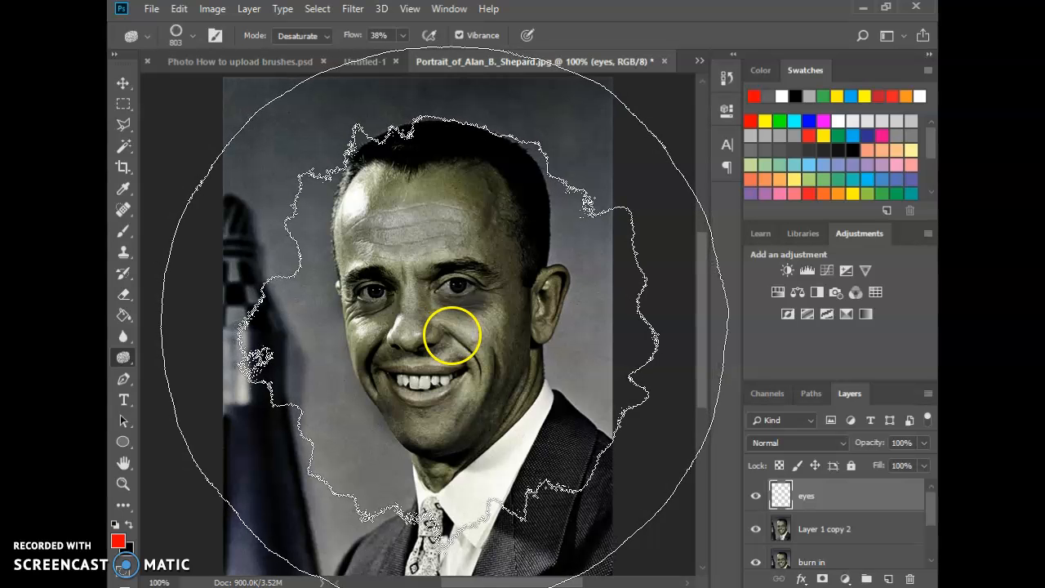
key("bracketleft")
key("bracketleft")
key("bracketleft")
key("bracketleft")
key("bracketleft")
key("bracketleft")
key("bracketleft")
key("bracketleft")
key("bracketleft")
key("bracketleft")
key("bracketleft")
key("bracketleft")
key("bracketleft")
key("bracketleft")
key("bracketleft")
key("bracketleft")
key("bracketleft")
key("bracketleft")
key("bracketleft")
key("bracketleft")
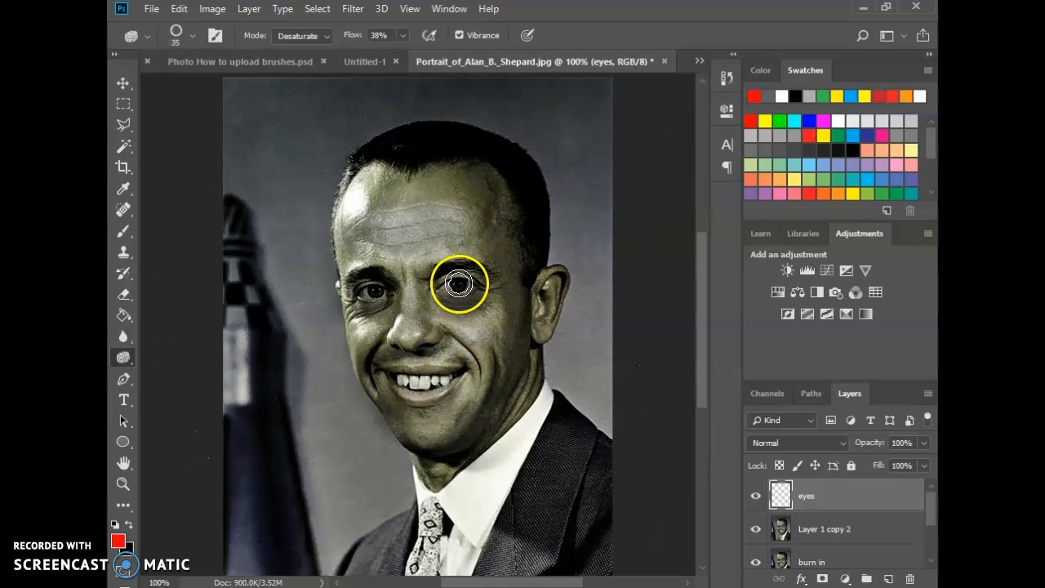
- Set the eye brush size to 24 px and try to apply it over the iris nearer the visible ear
scroll(457, 290, "up", 3)
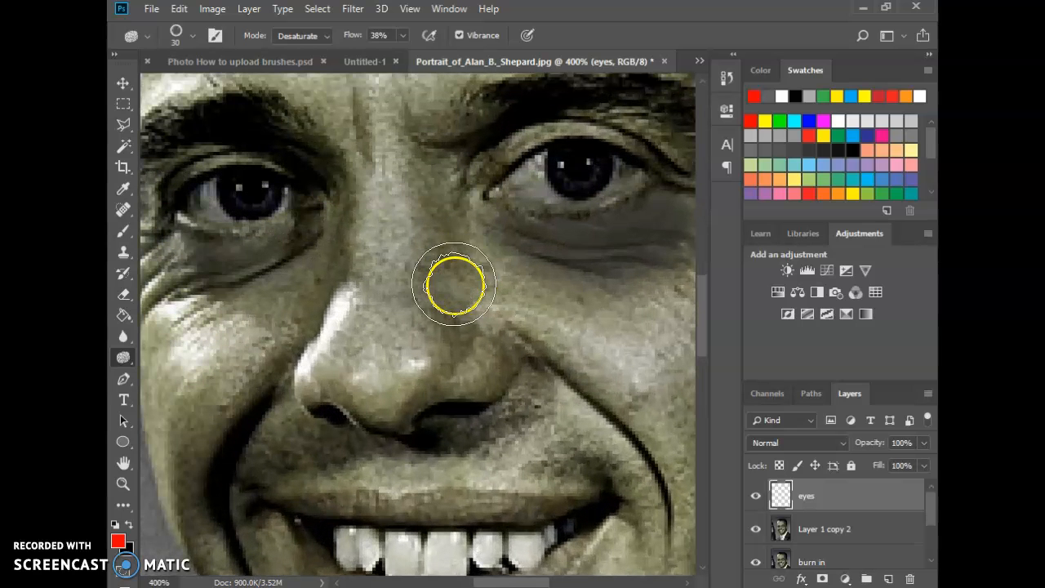
key("bracketleft")
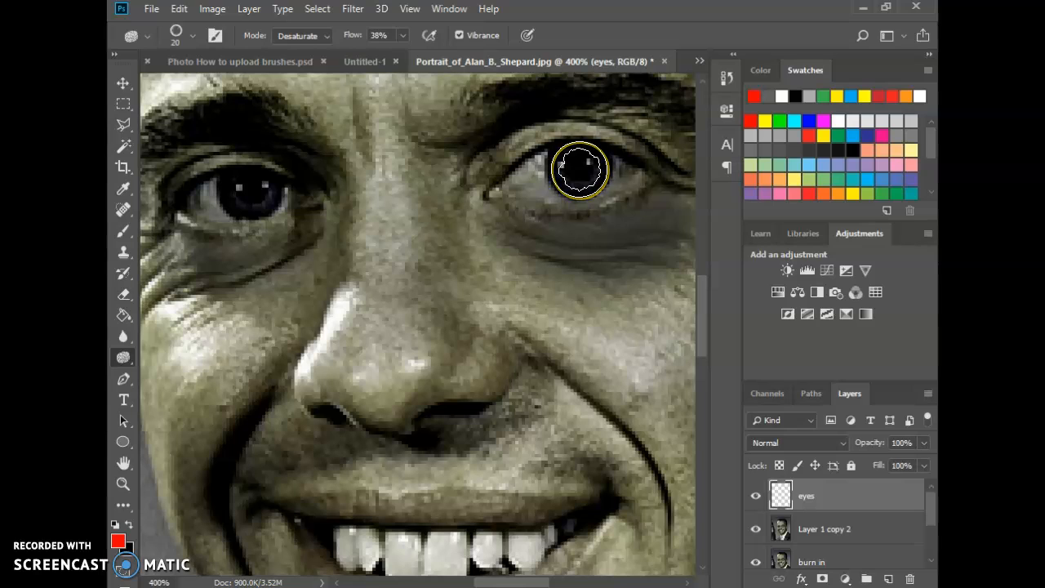
key("bracketright")
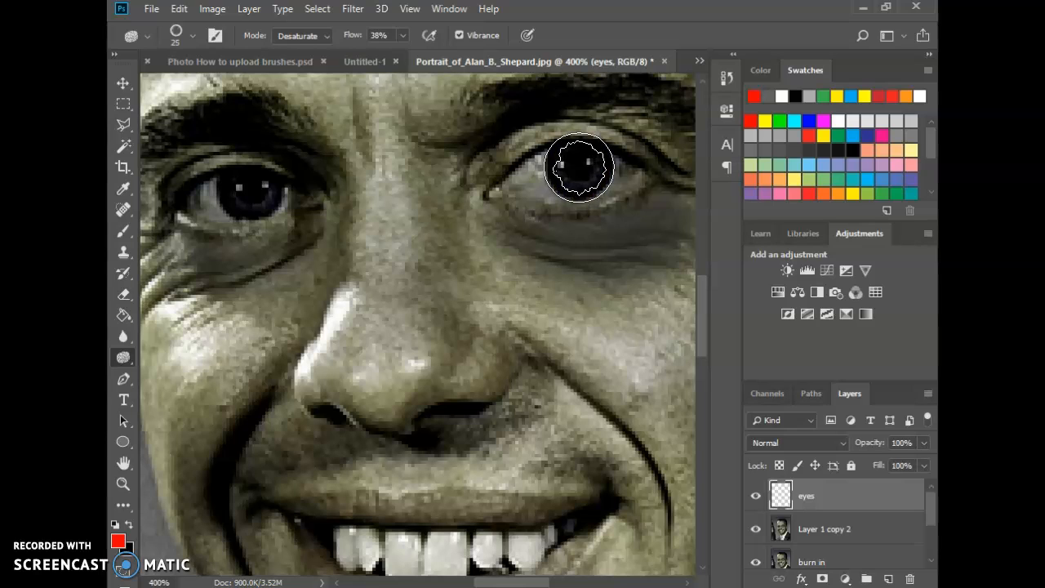
left_click(193, 35)
left_click(272, 68)
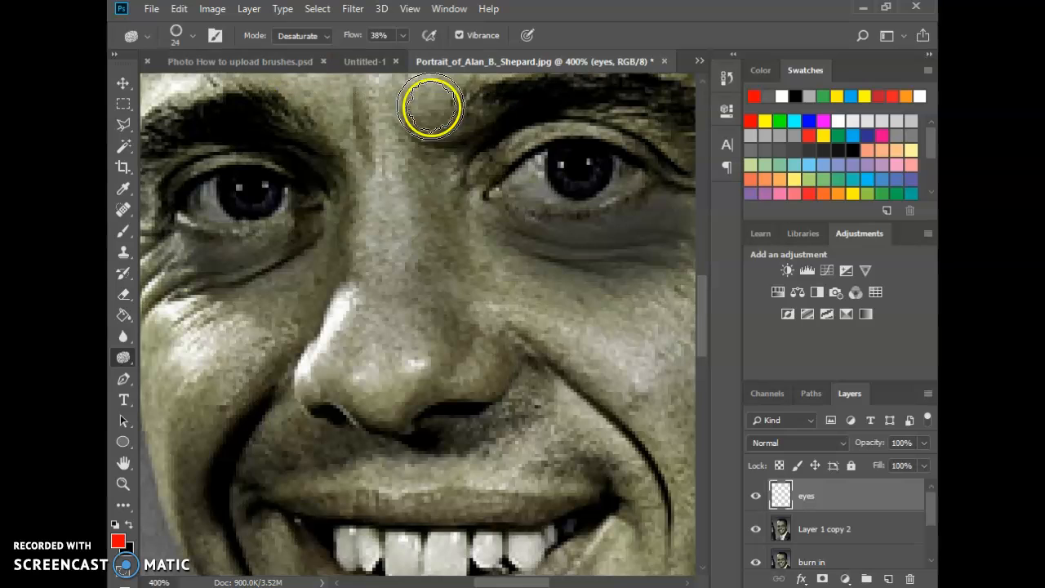
left_click_drag(578, 165, 578, 166)
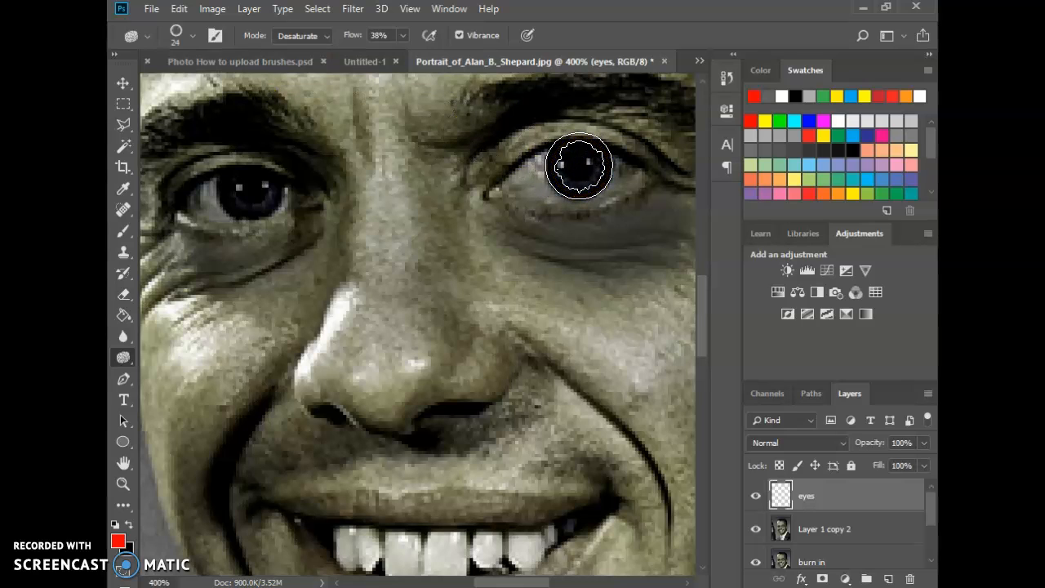
- Switch to the Brush tool and choose the Eyebrush1 tip for painting on the eyes layer
mouse_move(579, 165)
left_mouse_down()
mouse_move(633, 155)
mouse_move(578, 166)
left_mouse_up()
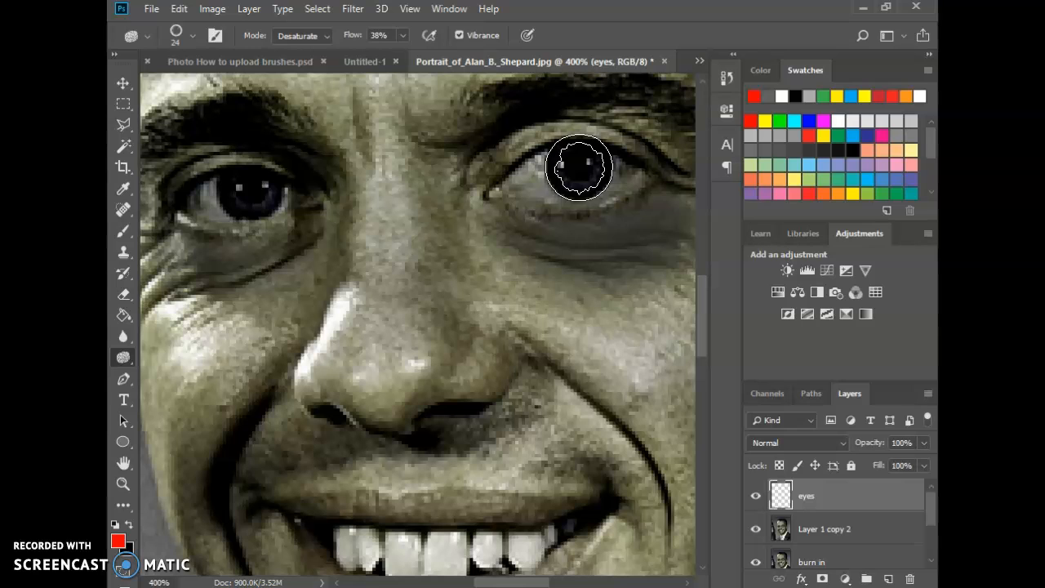
left_click(128, 234)
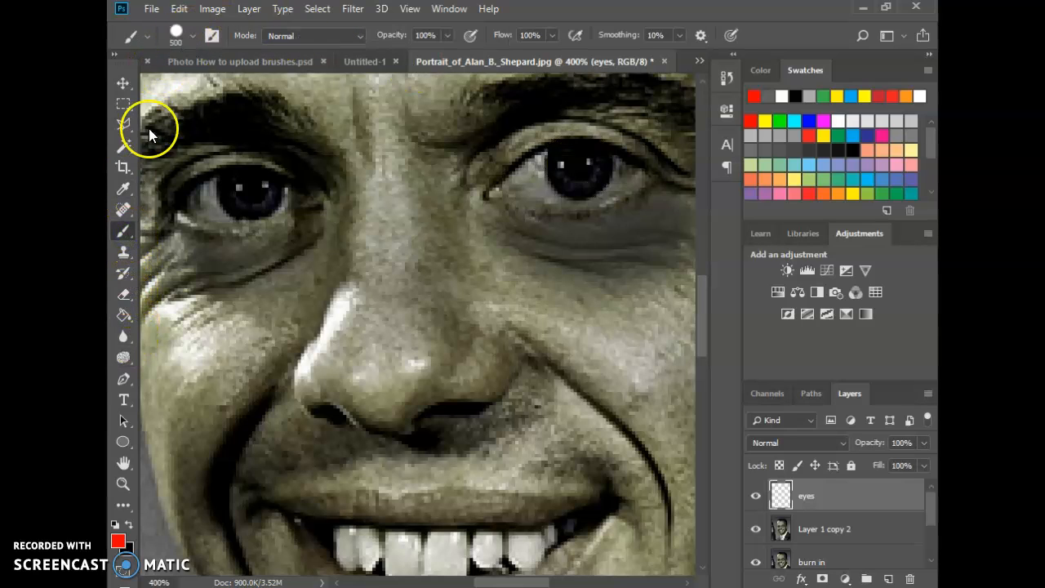
left_click(192, 37)
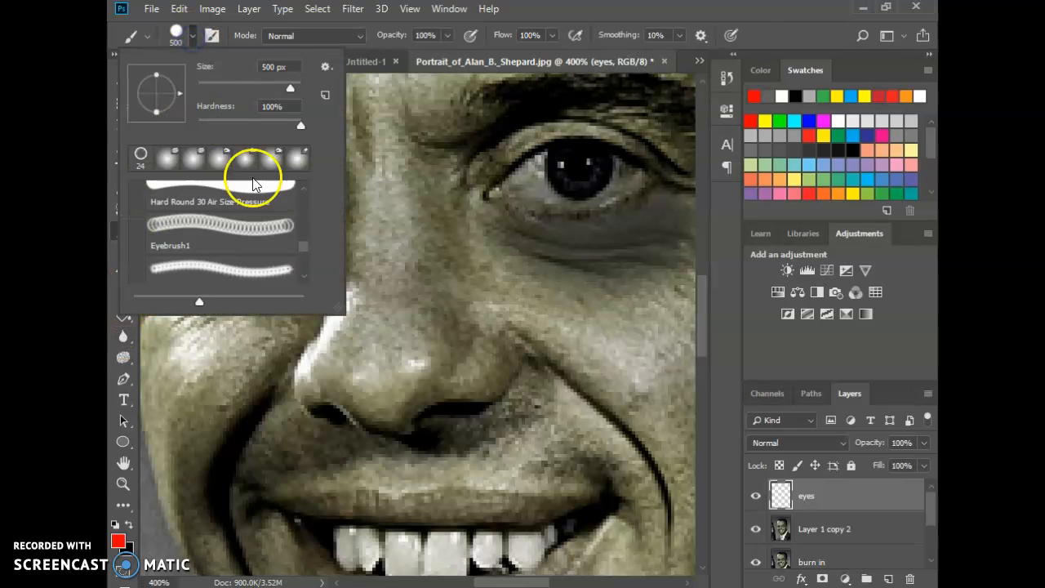
left_click(280, 222)
left_click(550, 11)
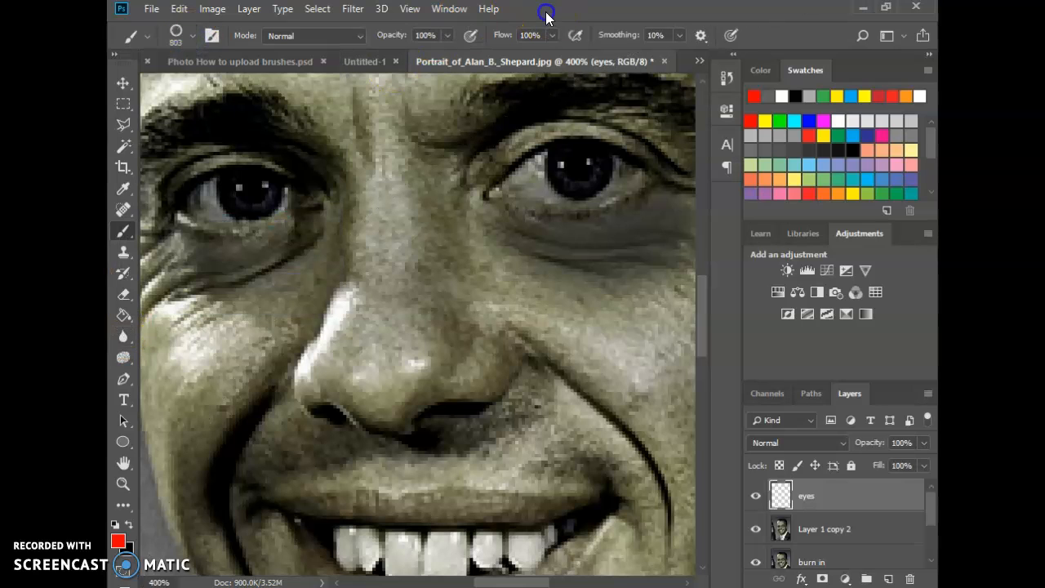
- Set the brush size to 24 px and stamp a red ring over the iris of the eye on the viewer's right
left_click(181, 36)
left_click(268, 67)
type("24")
key("Return")
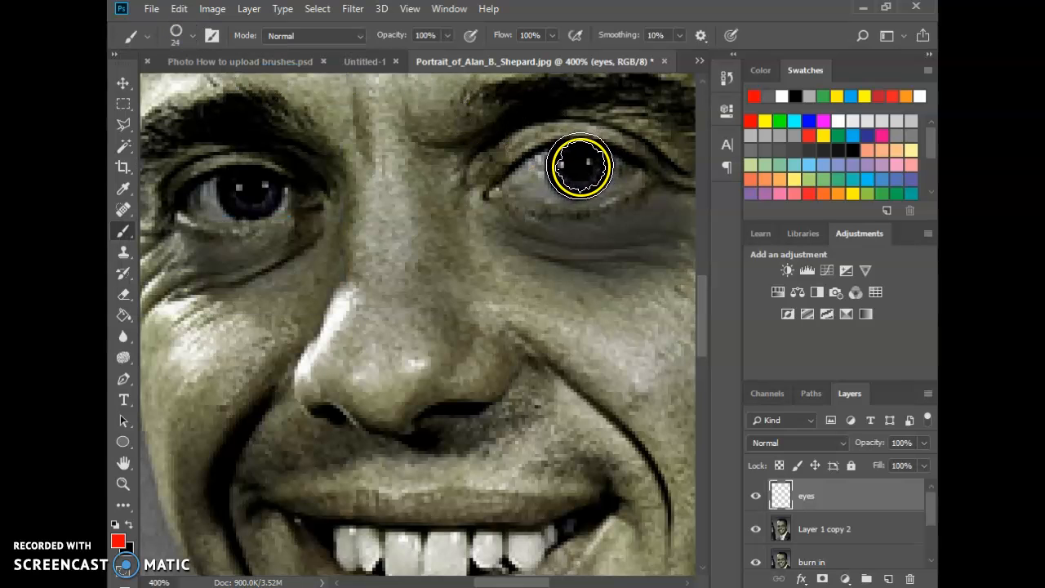
left_click(580, 166)
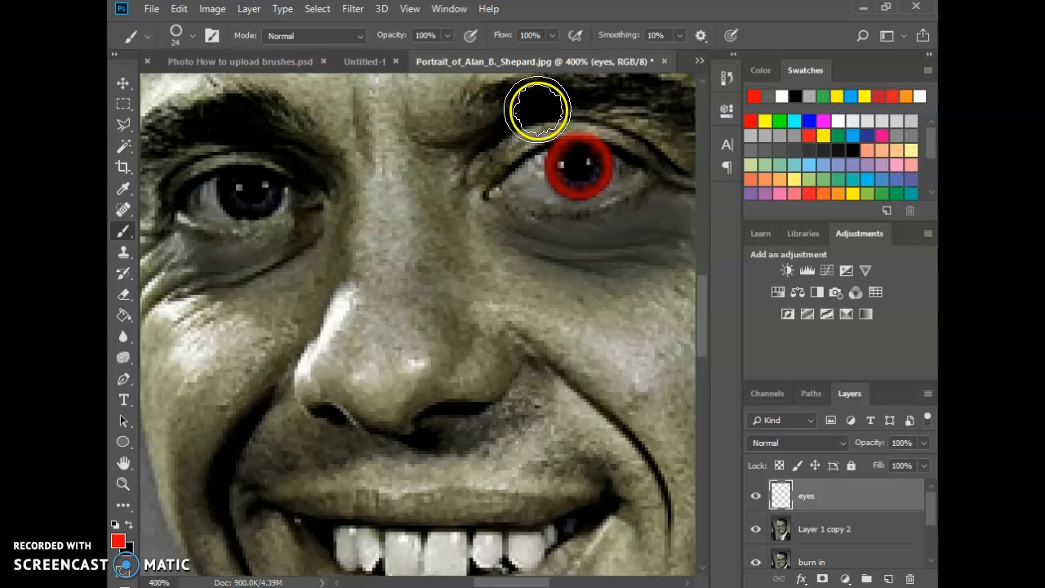
- Hide the layers beneath eyes to examine the red ring on its own, and show Layer 1 copy 2 again
left_click(755, 532)
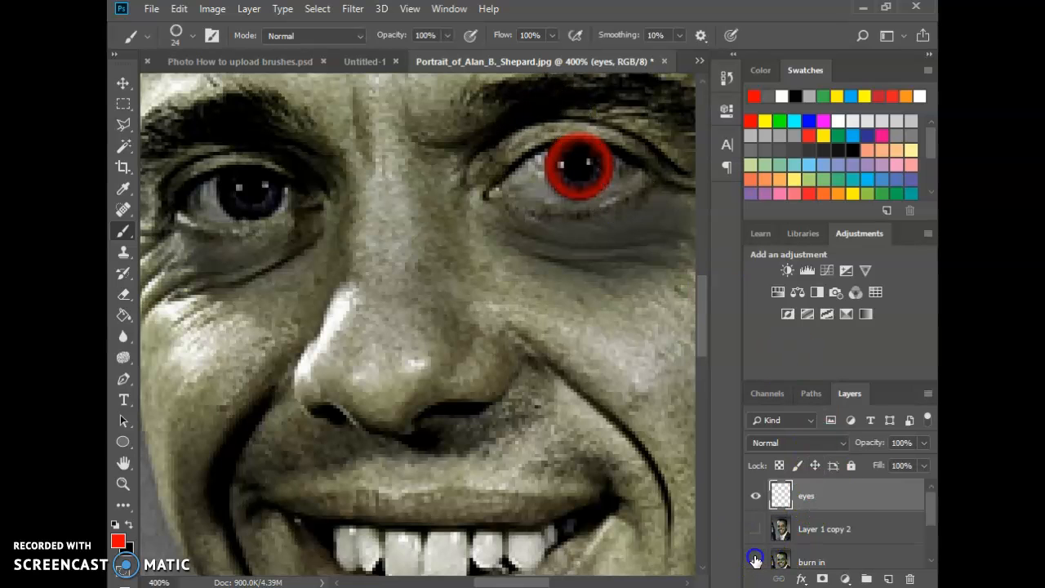
left_click(755, 560)
scroll(751, 561, "down", 1)
left_click(753, 562)
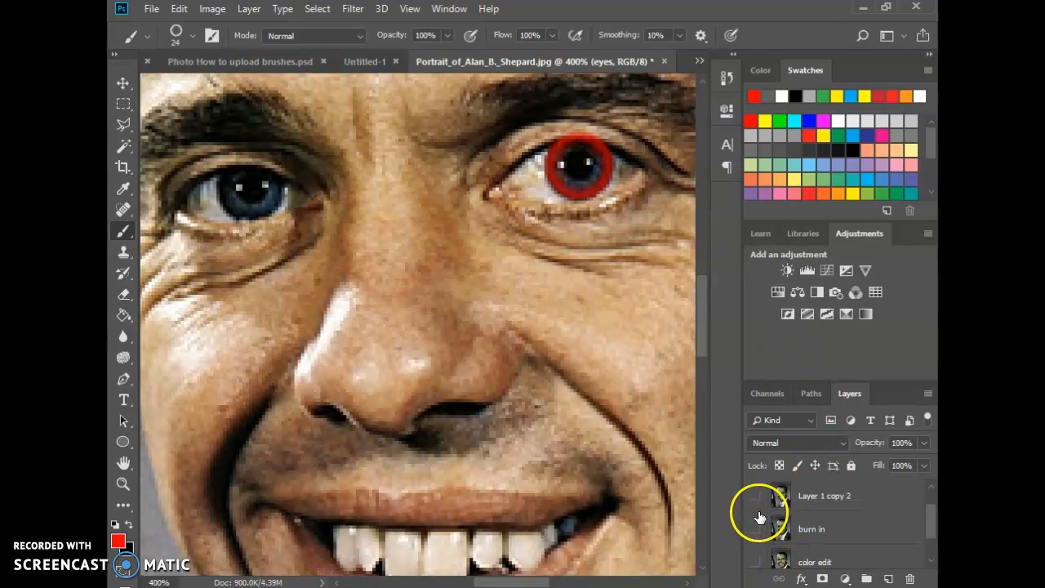
scroll(752, 555, "down", 1)
left_click(754, 555)
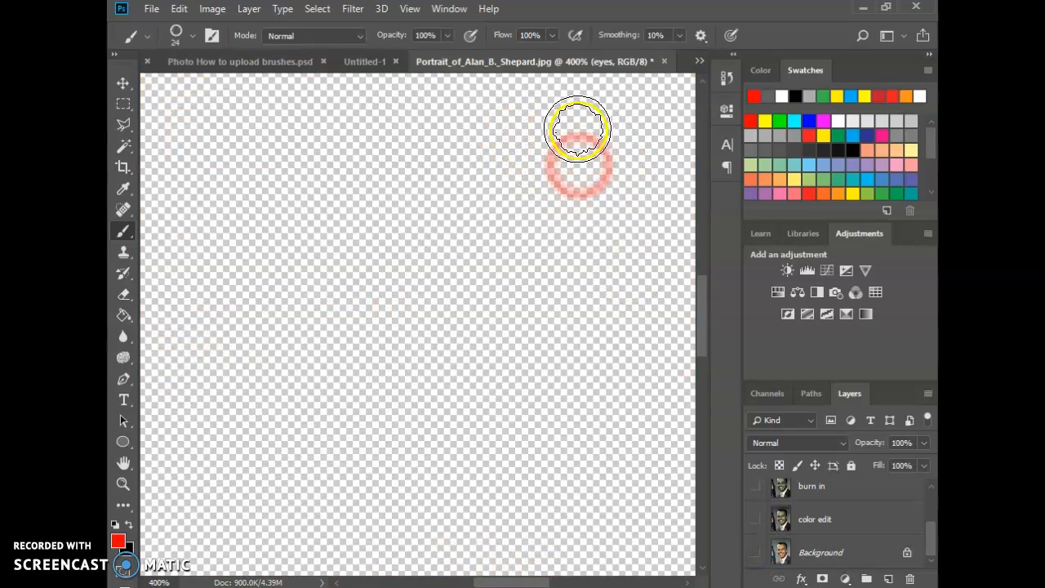
scroll(758, 531, "up", 2)
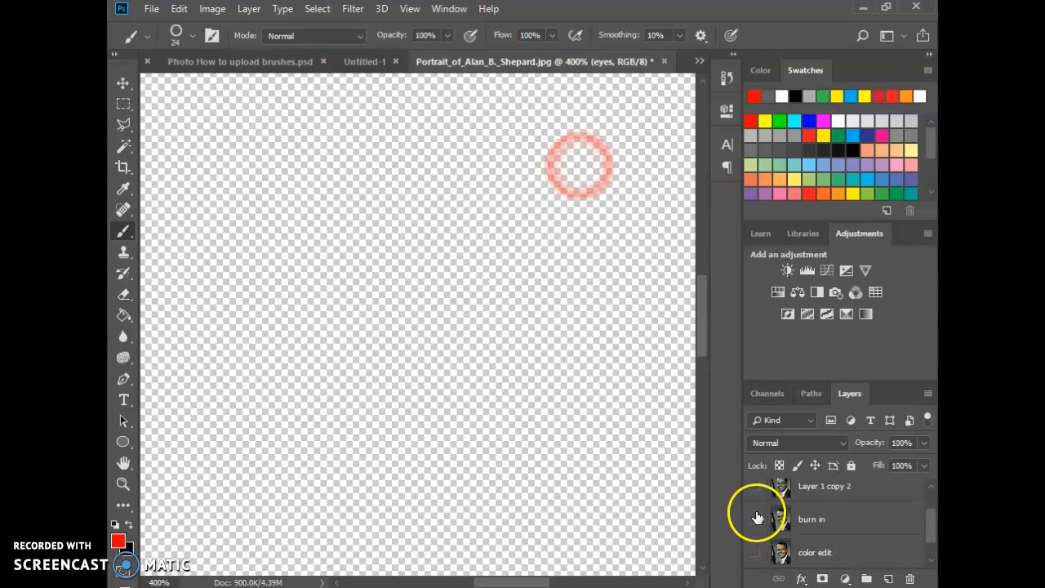
left_click(759, 521)
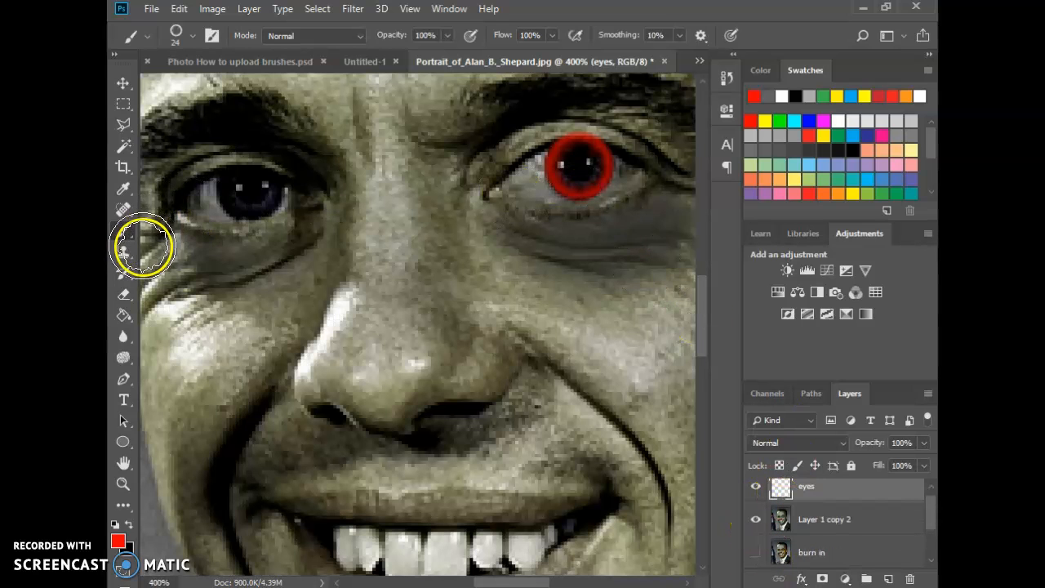
- Switch to the Eraser with 83% hardness and a size of about 53 px
left_click(127, 298)
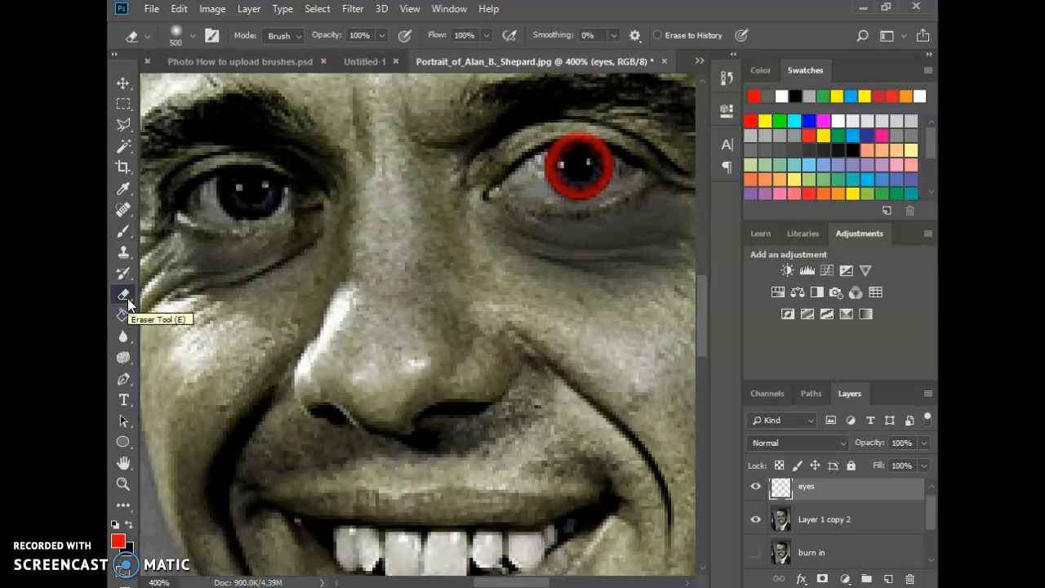
left_click(193, 35)
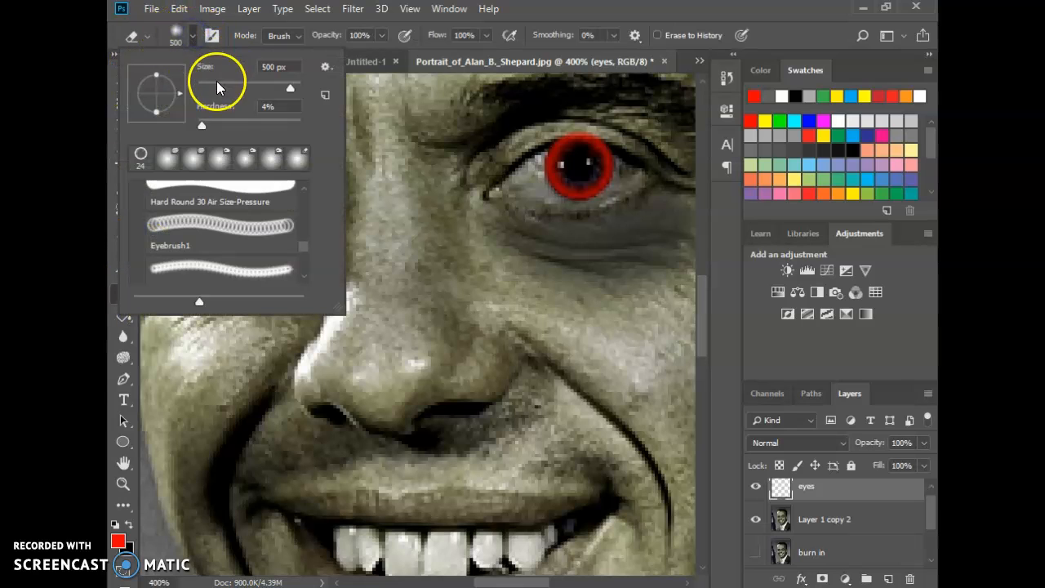
left_click_drag(283, 125, 283, 125)
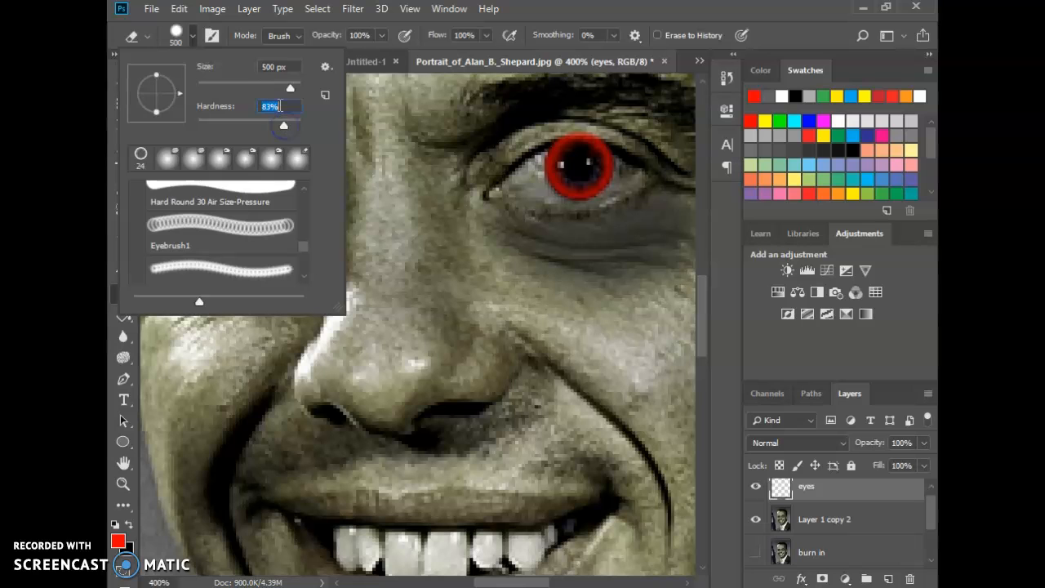
left_click(226, 87)
left_click(514, 8)
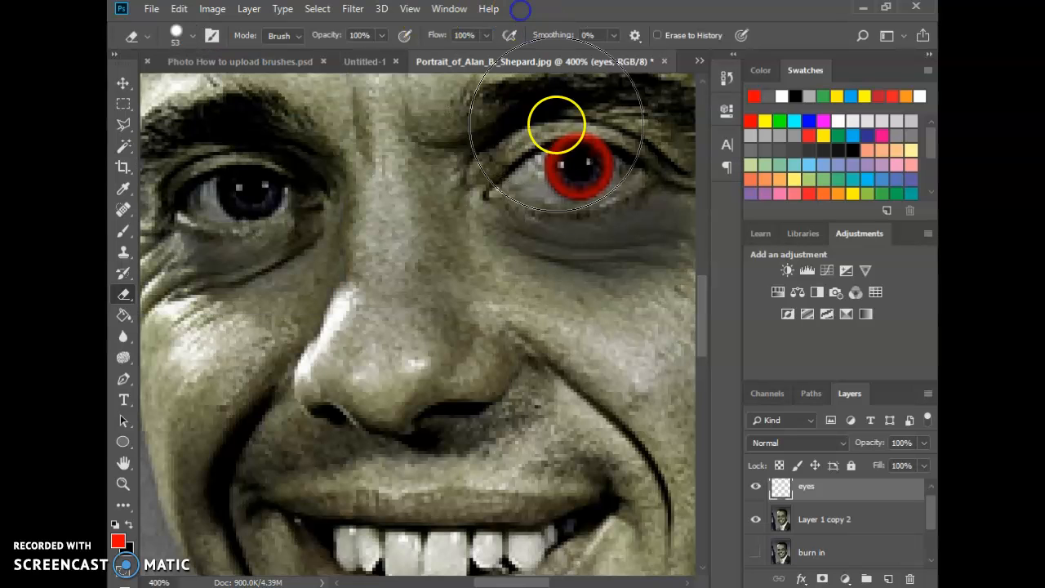
- Shrink the eraser to 9 px and erase the part of the red ring that overlaps the upper eyelid
key("bracketleft")
key("bracketleft")
key("bracketleft")
key("bracketleft")
key("bracketleft")
key("bracketleft")
key("bracketleft")
key("bracketleft")
key("bracketleft")
key("bracketleft")
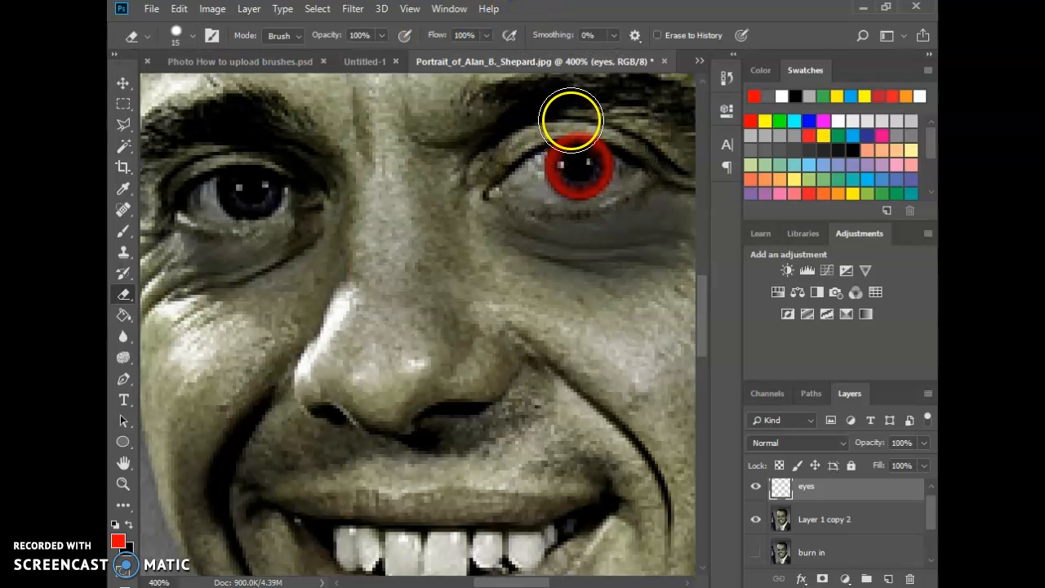
mouse_move(559, 131)
left_mouse_down()
mouse_move(616, 138)
mouse_move(544, 133)
mouse_move(595, 127)
mouse_move(612, 137)
left_mouse_up()
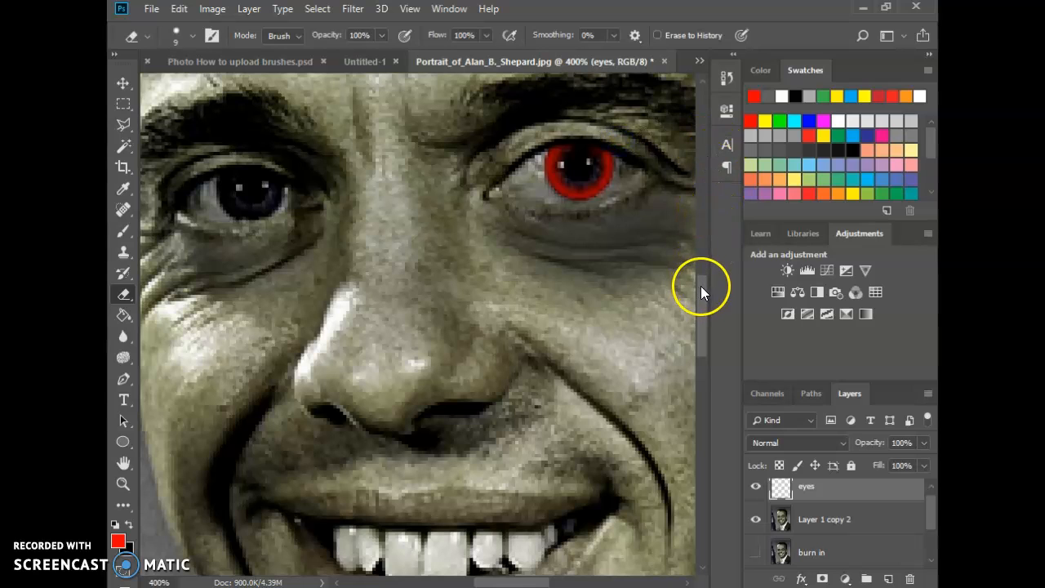
- Try several blend modes on the eyes layer, including Darken and Color Burn, and set it to Color Dodge
left_click(845, 443)
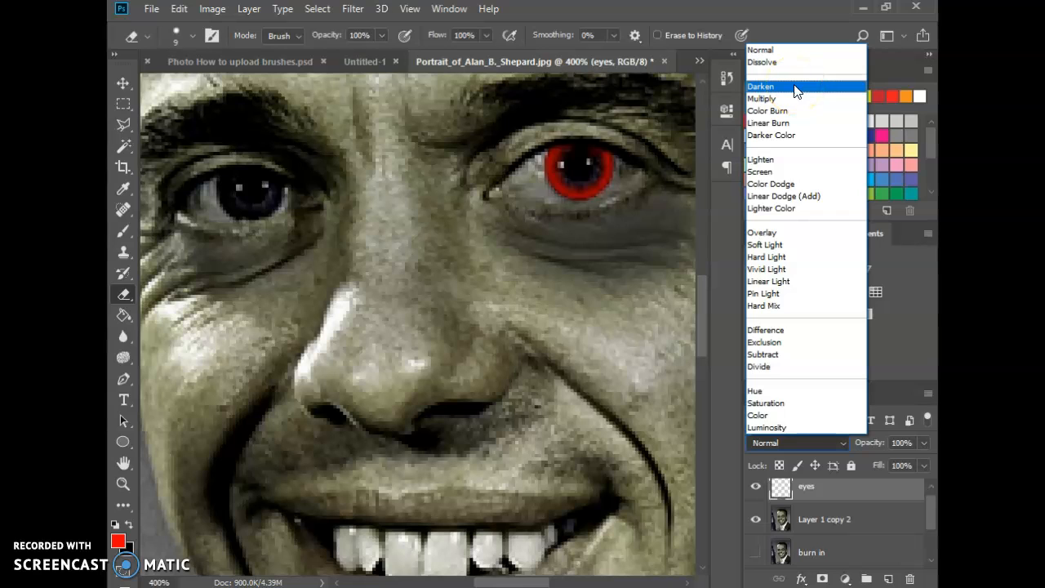
left_click(796, 87)
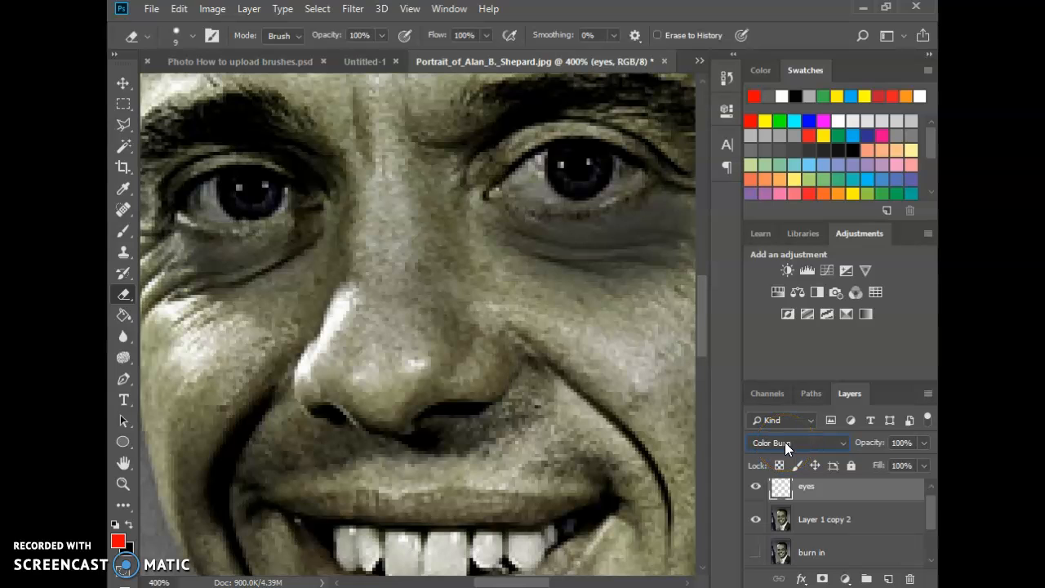
scroll(785, 442, "down", 1)
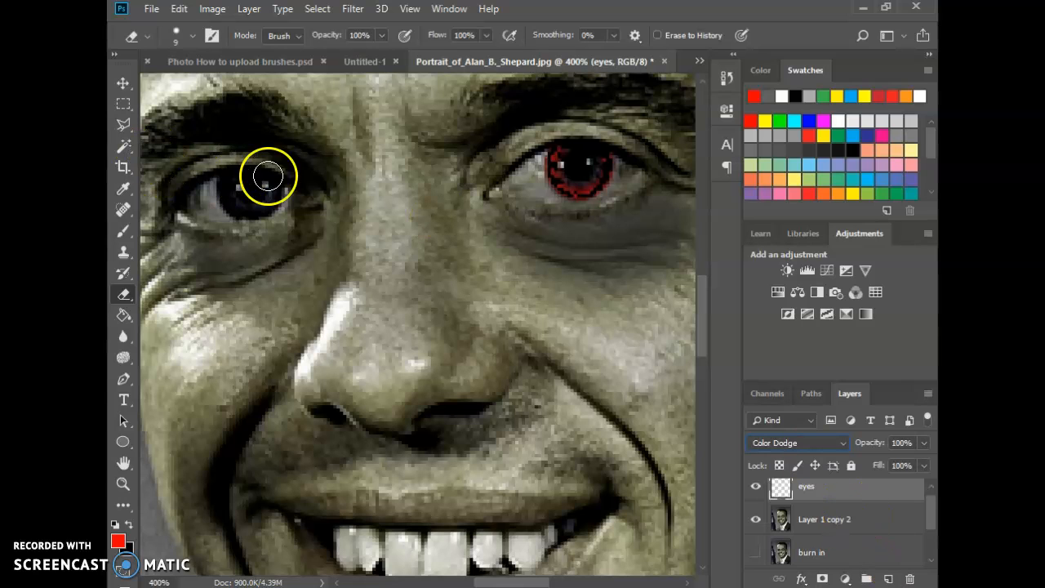
- Stamp the 24 px red ring over the other iris and erase the part that spills onto its upper eyelid
left_click(121, 232)
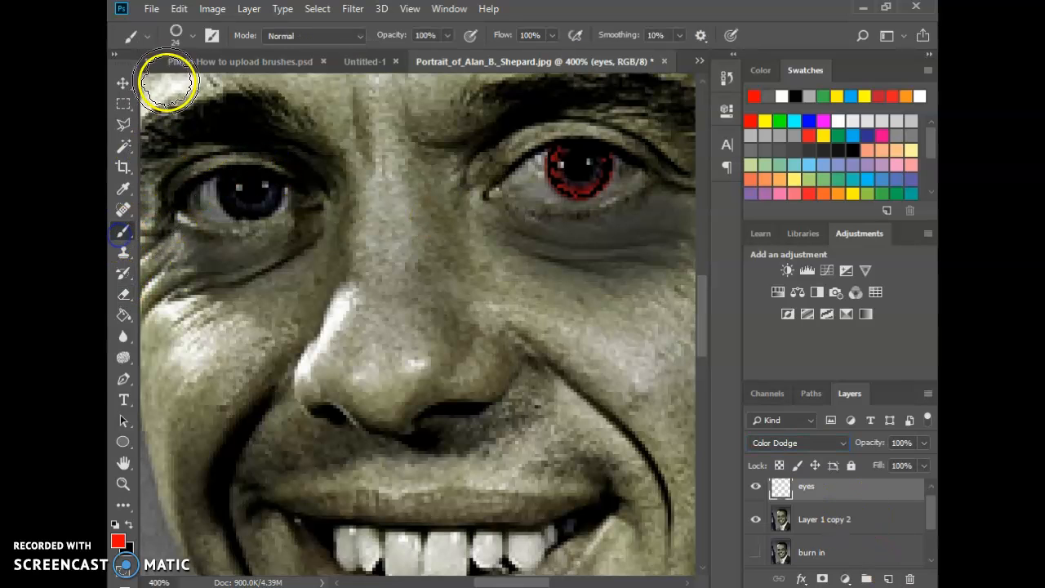
left_click(250, 186)
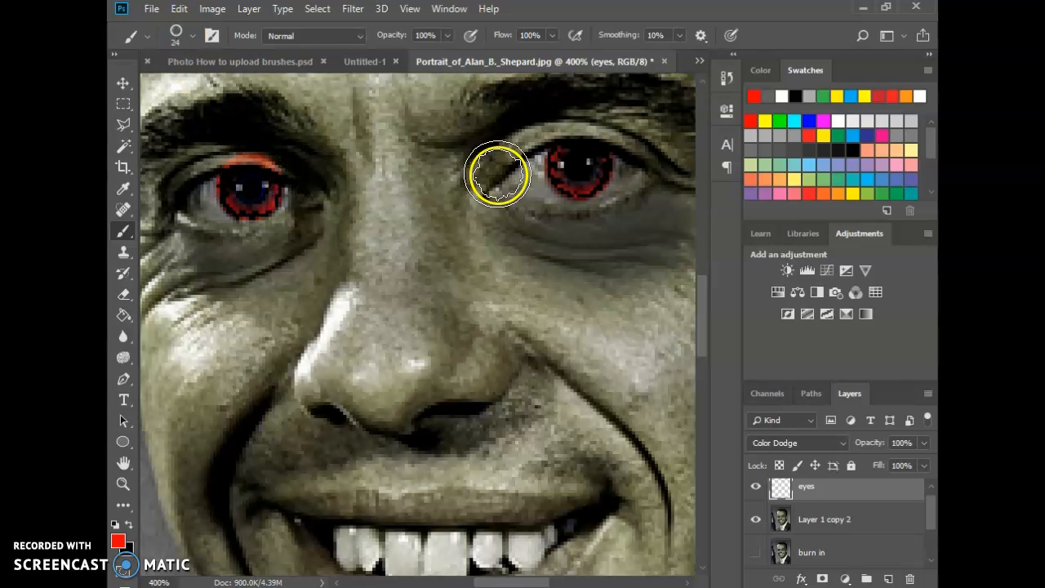
left_click(124, 294)
mouse_move(203, 149)
left_mouse_down()
mouse_move(276, 152)
mouse_move(294, 164)
mouse_move(233, 149)
mouse_move(203, 156)
mouse_move(235, 154)
left_mouse_up()
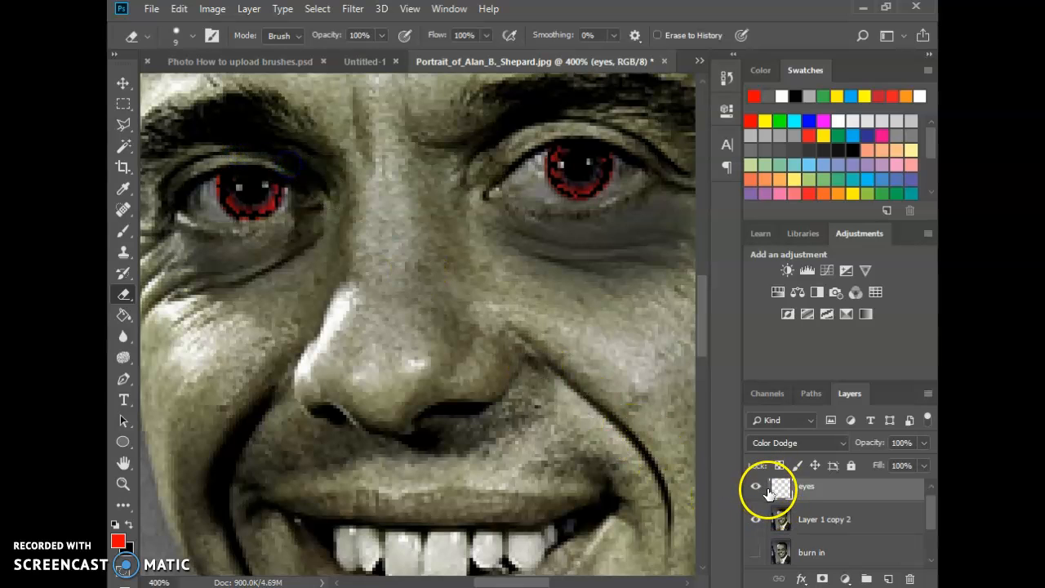
- Return to the Brush tool and choose the eyebrush2 tip
left_click(192, 37)
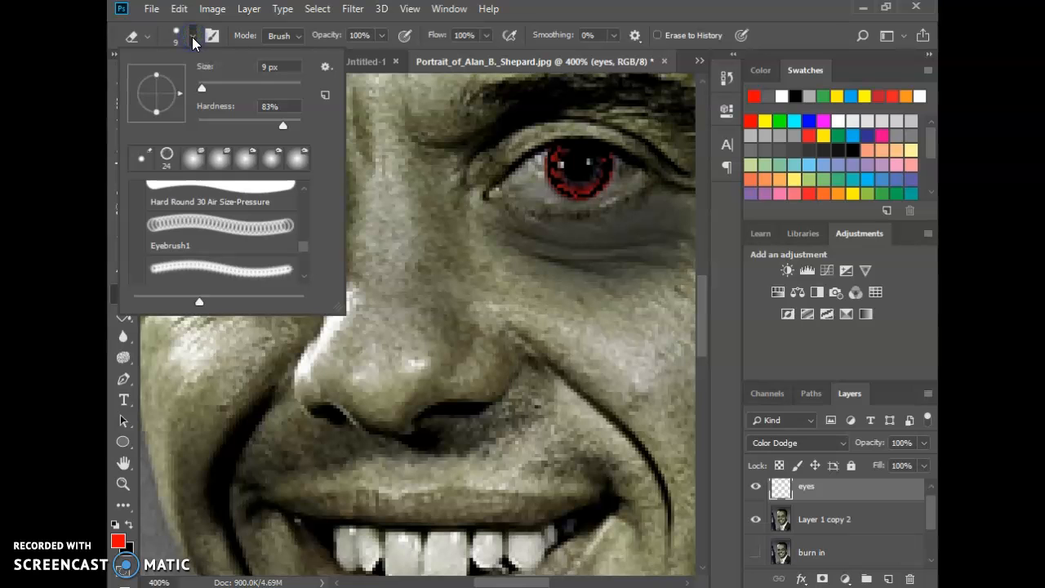
left_click(560, 19)
left_click(123, 231)
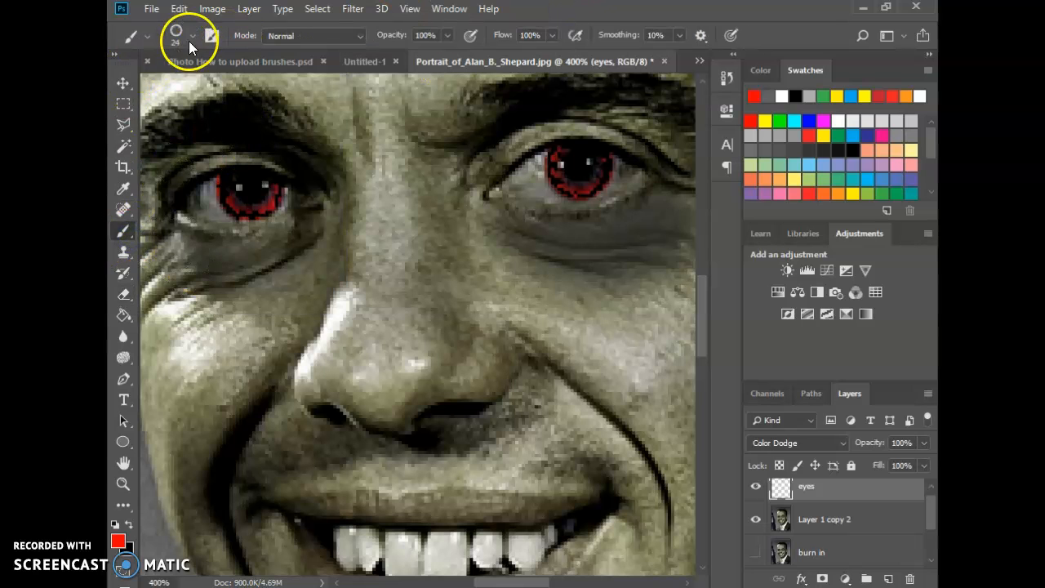
left_click(190, 38)
left_click(296, 244)
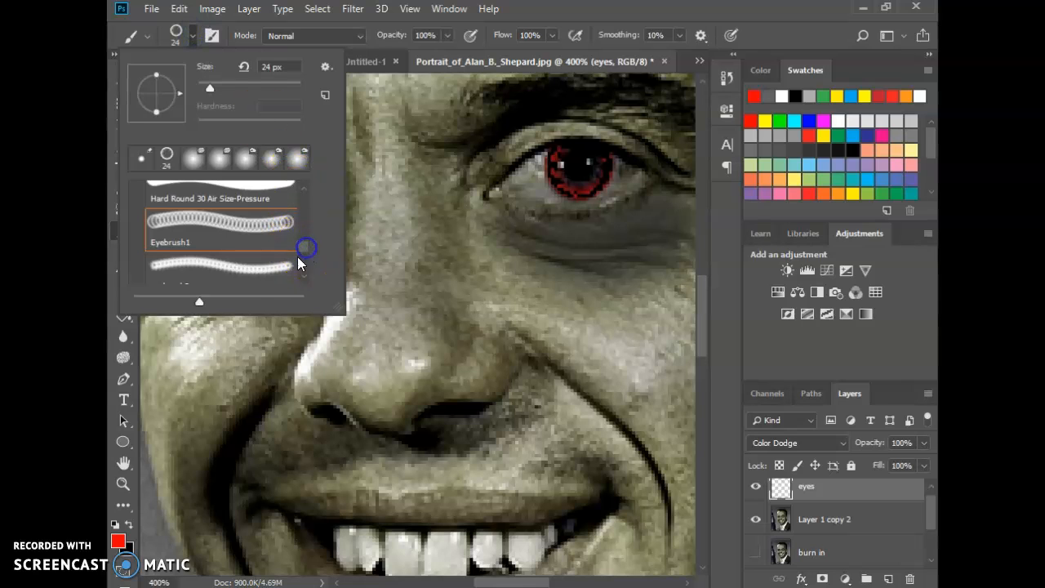
left_click(275, 267)
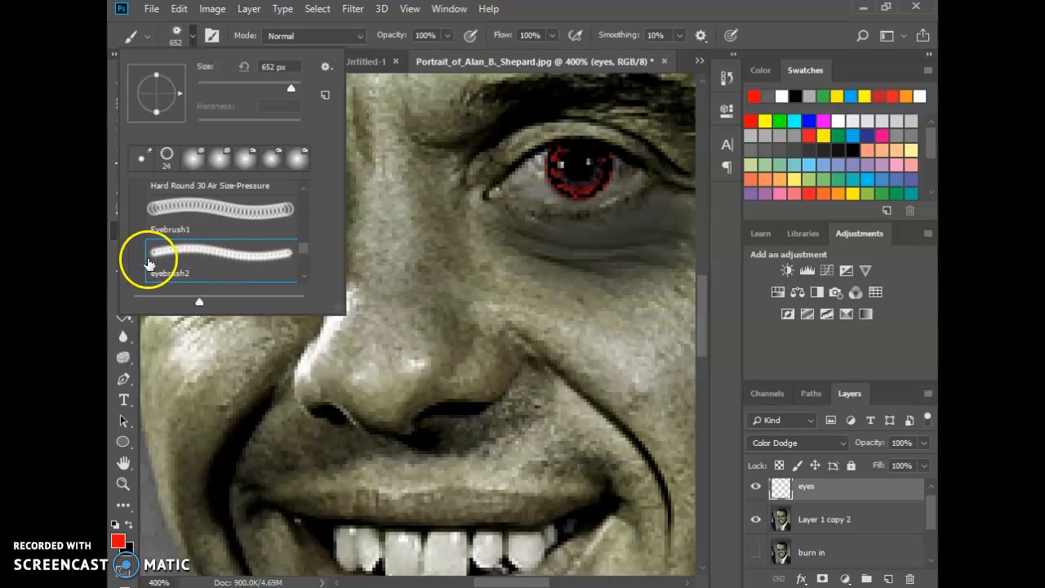
left_click(584, 10)
- Shrink the eye brush to 15 px, set the foreground color to white and try painting over the first red iris on the eyes layer
left_click(578, 170)
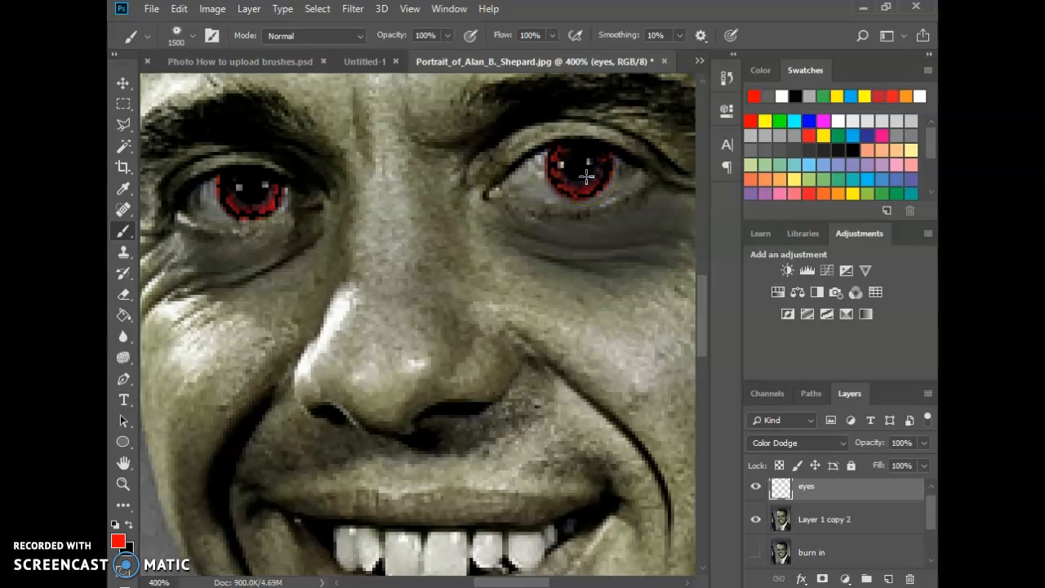
key("bracketleft")
key("bracketleft")
key("bracketleft")
key("bracketleft")
key("bracketleft")
key("bracketleft")
key("bracketleft")
key("bracketleft")
key("bracketleft")
key("bracketleft")
key("bracketleft")
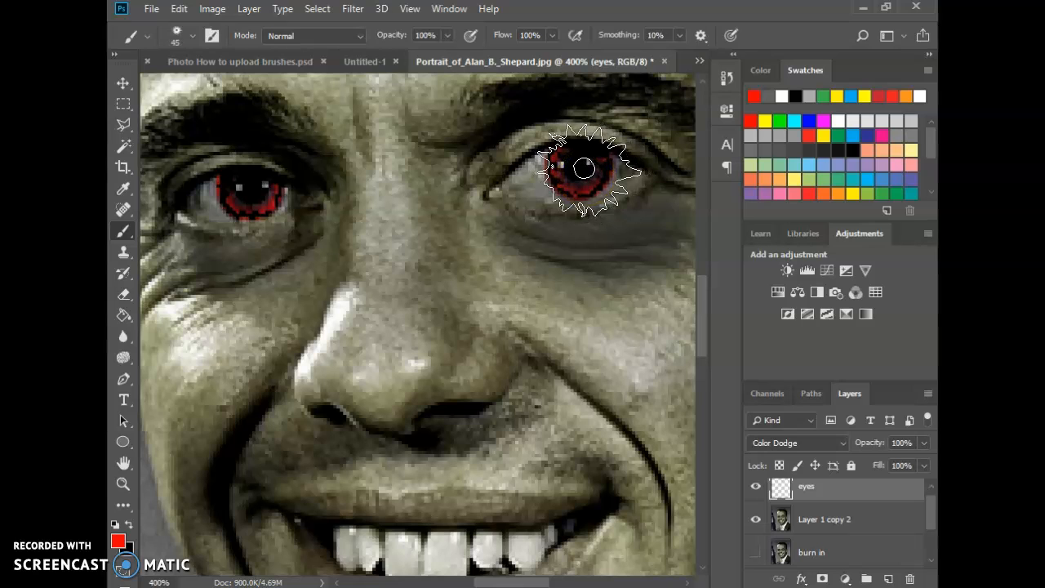
key("bracketleft")
left_click(781, 96)
left_click(564, 176)
left_click_drag(565, 176, 577, 168)
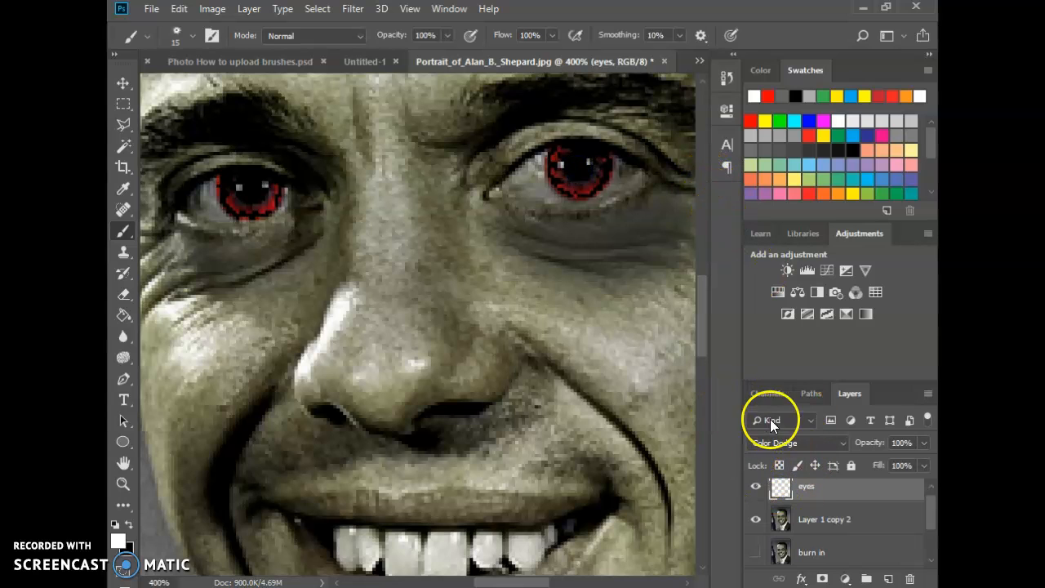
- Add a new layer named "white part of eyes" and stamp the white eyebrush2 tip on both pupils
left_click(888, 577)
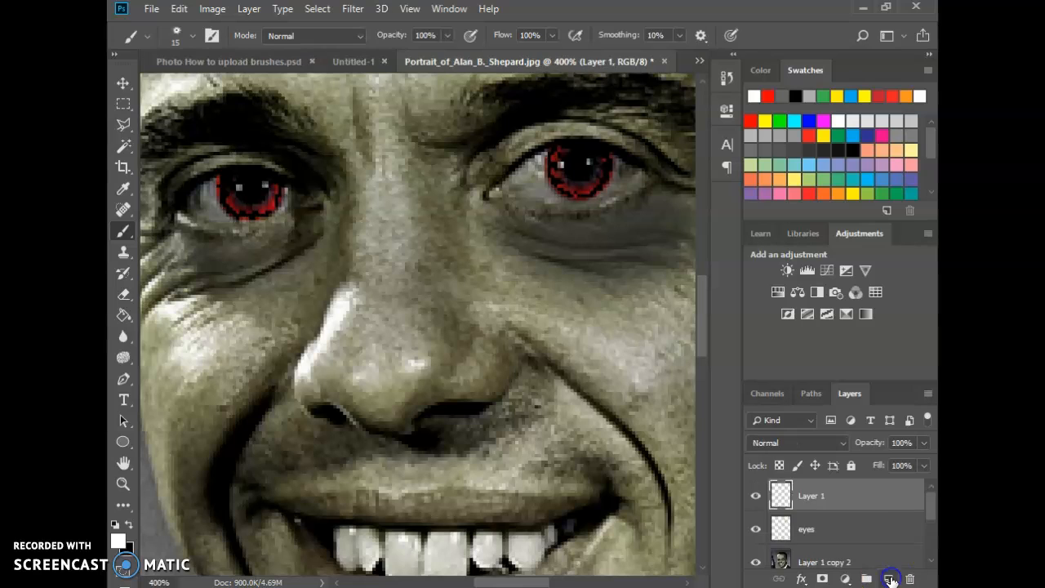
double_click(811, 497)
type("whit")
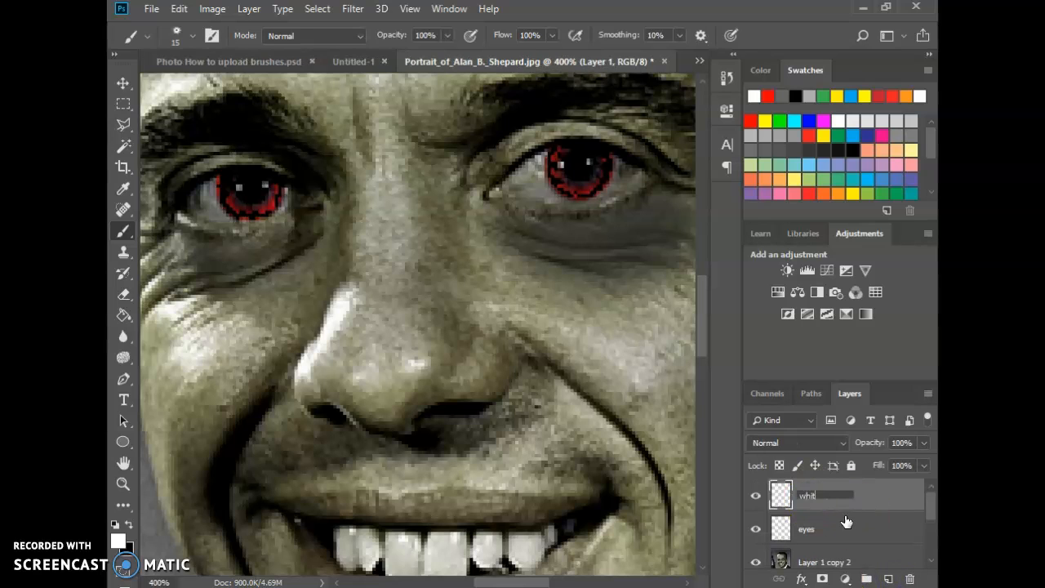
type("e part of eyes")
key("Return")
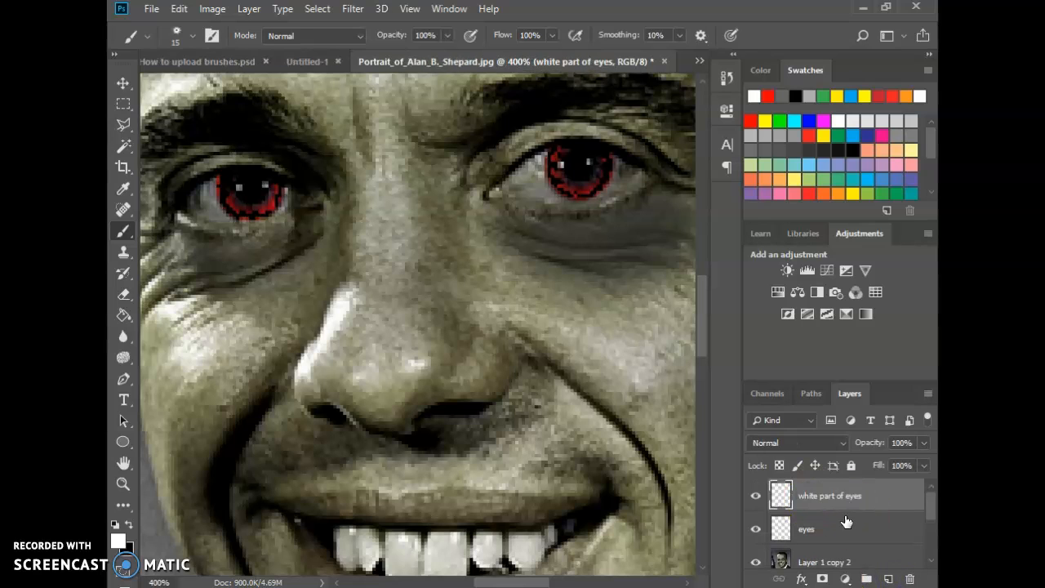
left_click(574, 167)
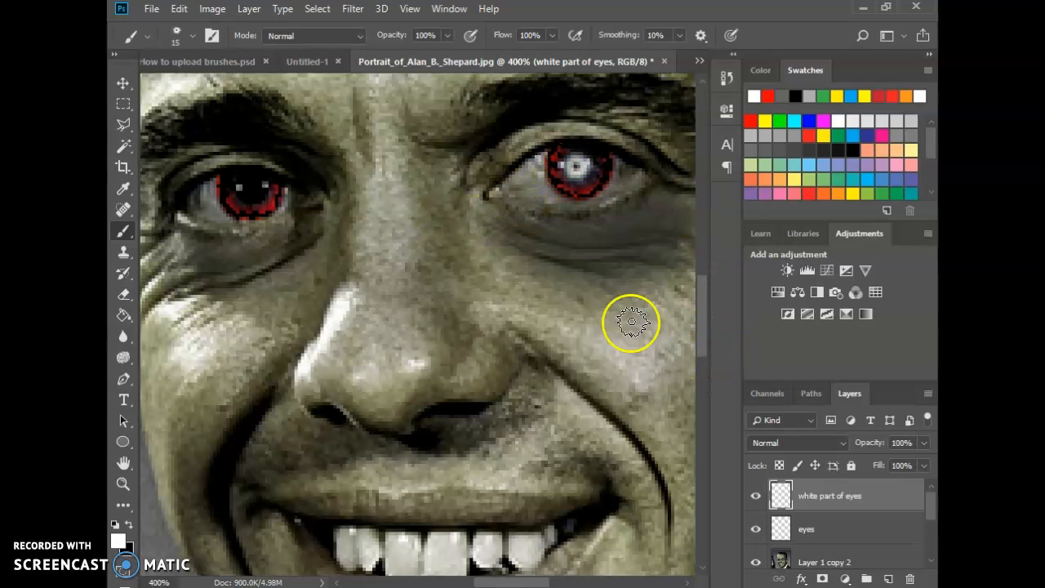
left_click(249, 187)
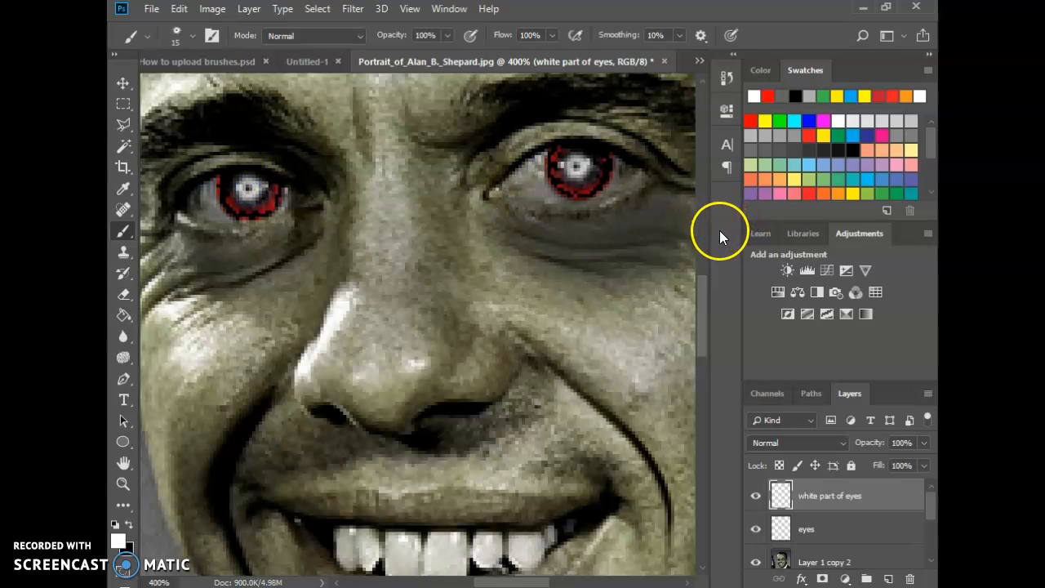
- Try the Lighten and Vivid Light blending modes on the "white part of eyes" layer, and return it to Normal
key("ctrl+0")
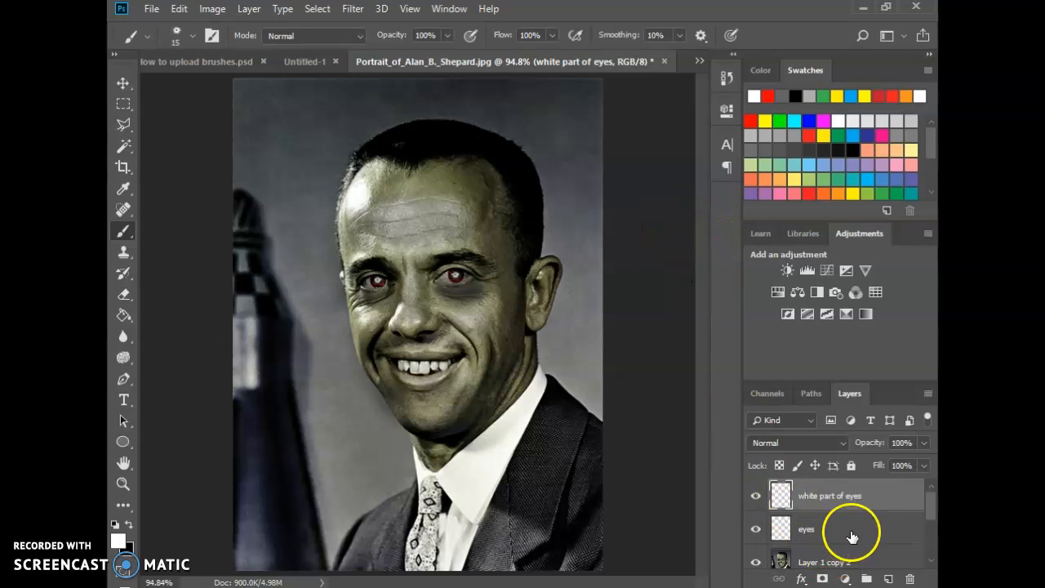
left_click(820, 494)
left_click(796, 442)
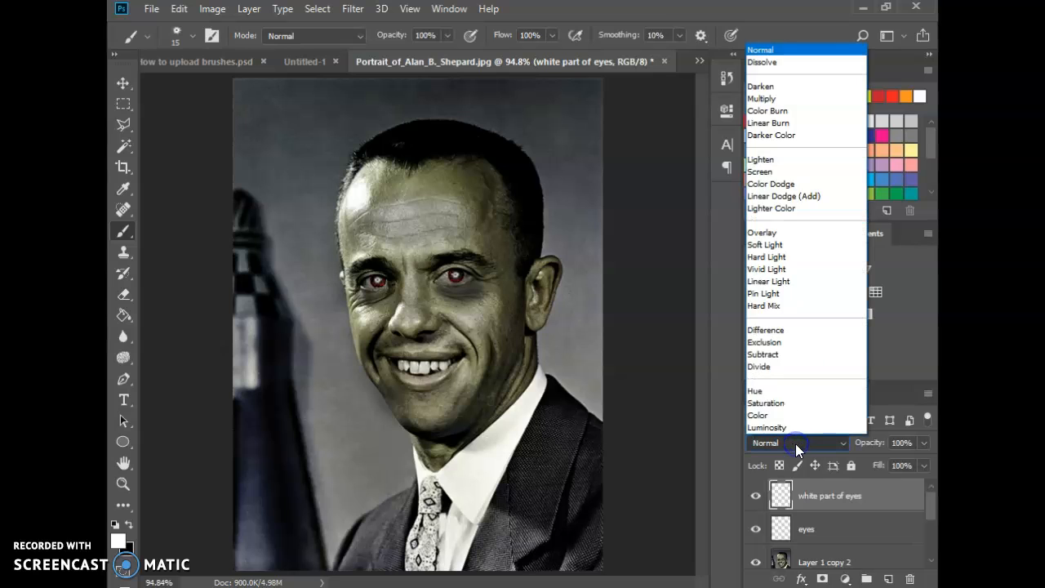
left_click(798, 172)
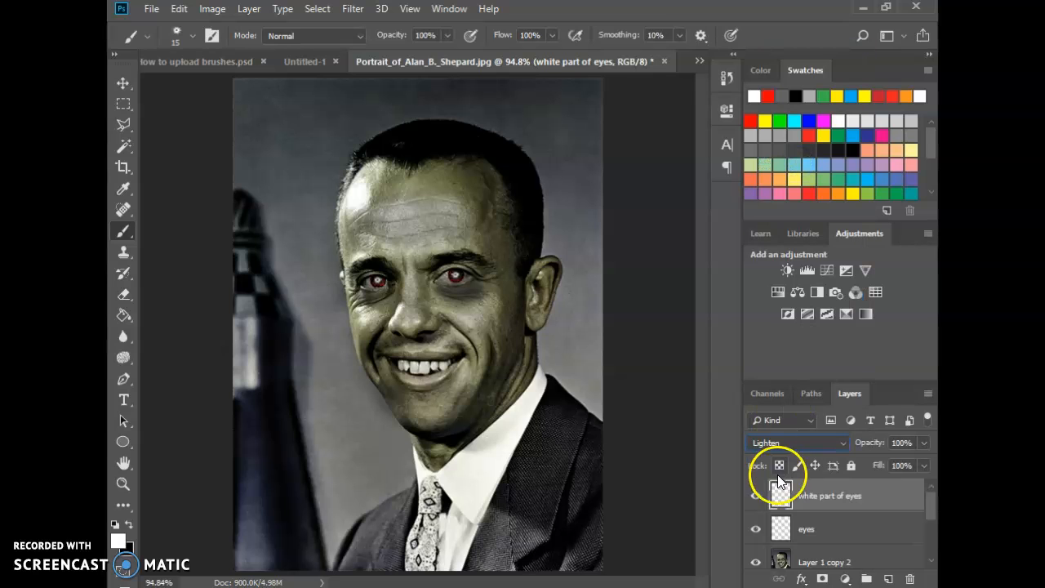
key("Down")
key("Down")
key("Down")
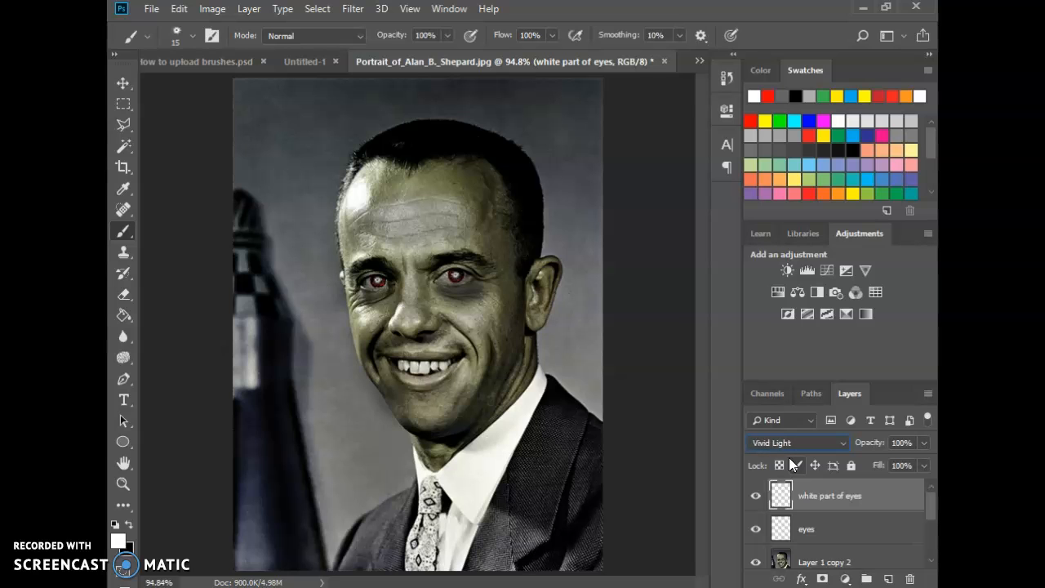
left_click(787, 443)
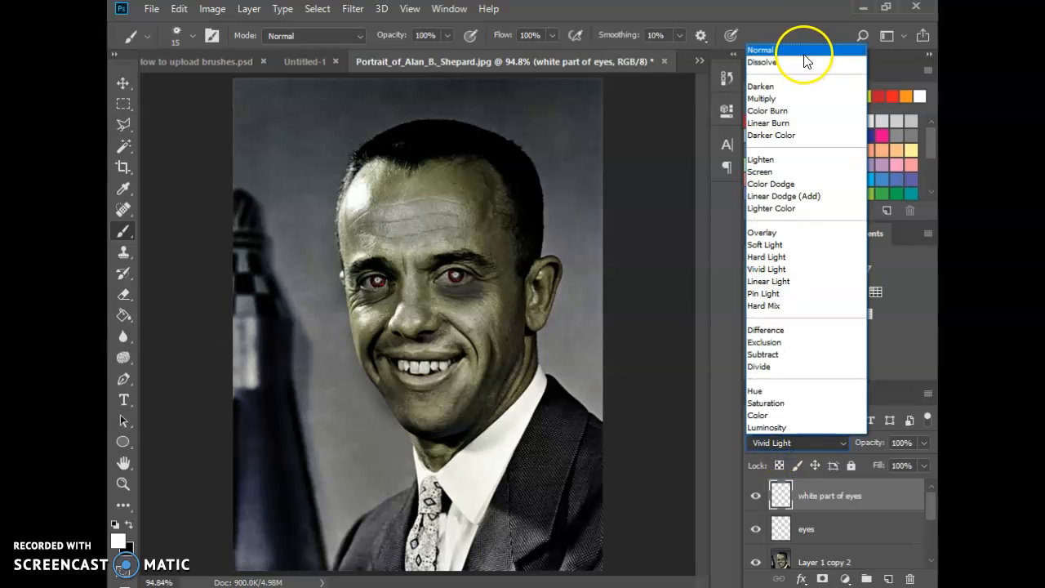
left_click(803, 51)
- Select the eyes layer and import the Piercings_Brushes file from the Tattoos & Piercings folder inside Brushes
left_click(846, 524)
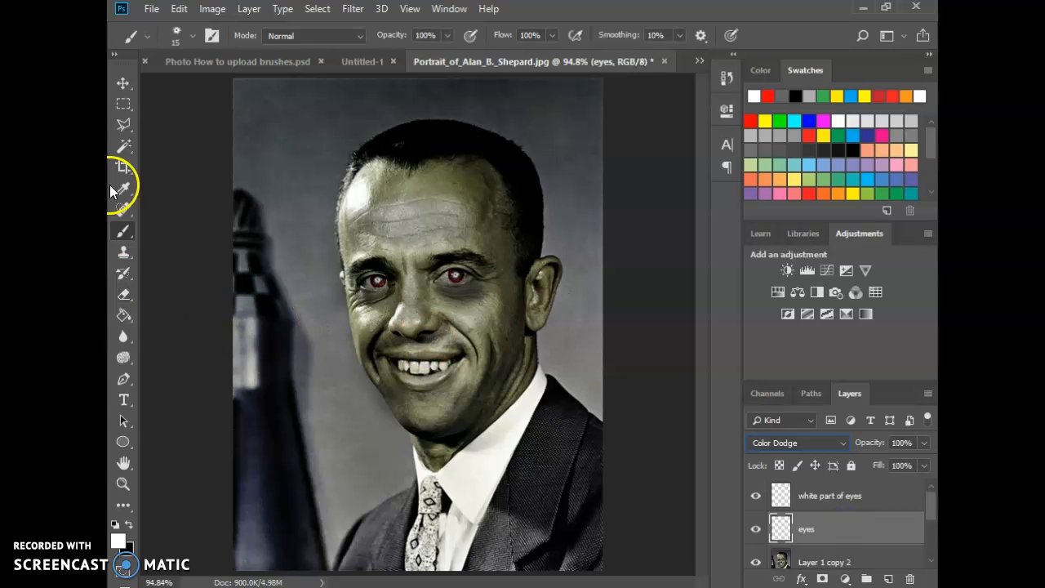
left_click(193, 36)
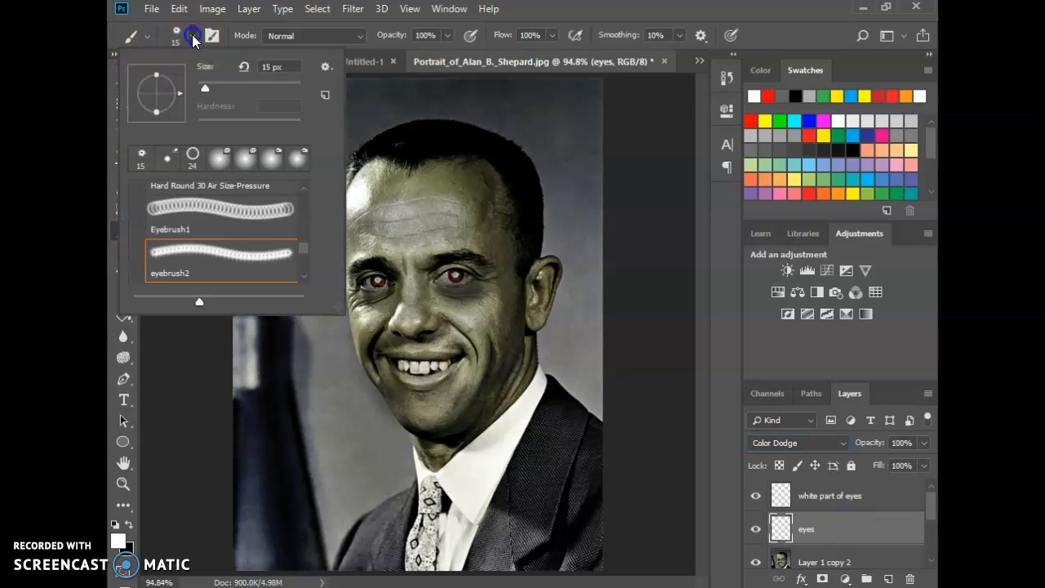
left_click(325, 67)
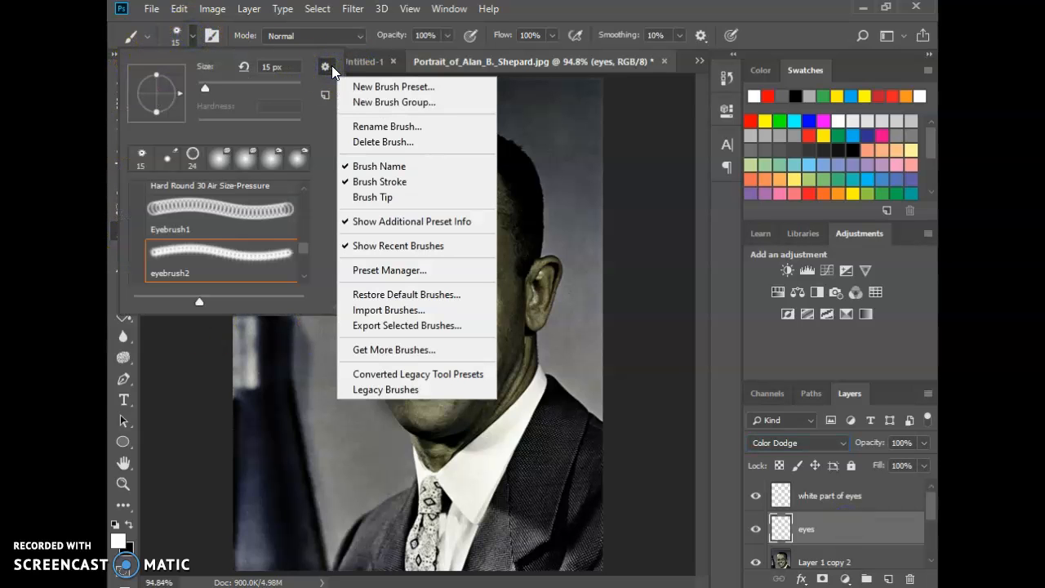
left_click(430, 310)
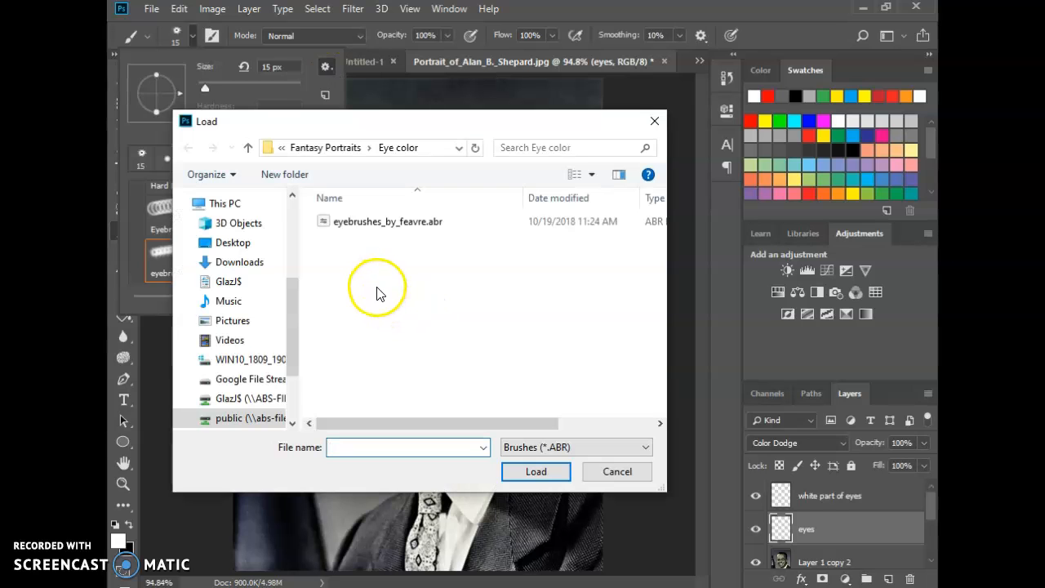
left_click(341, 147)
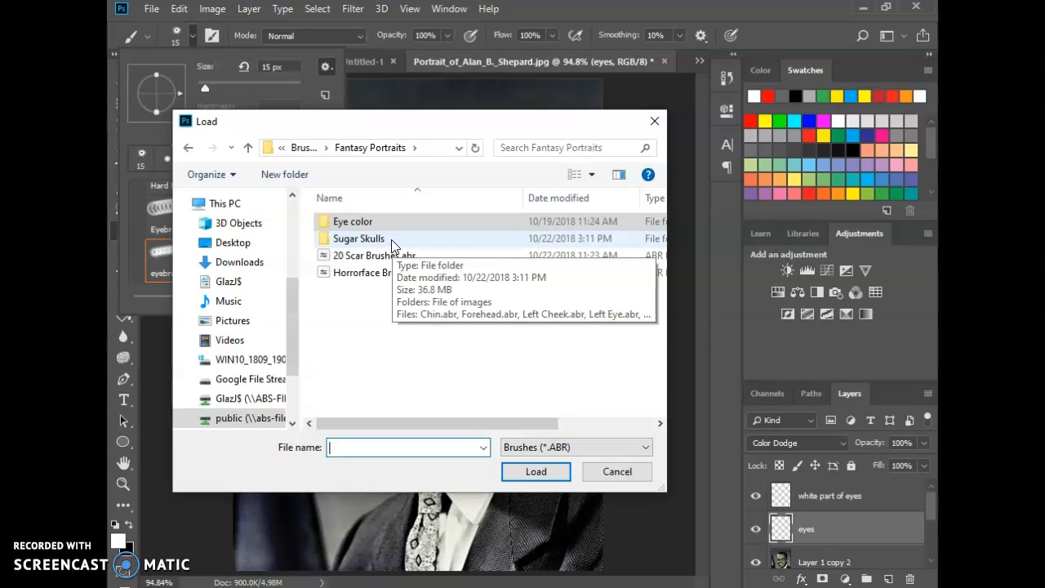
left_click(284, 148)
mouse_move(302, 150)
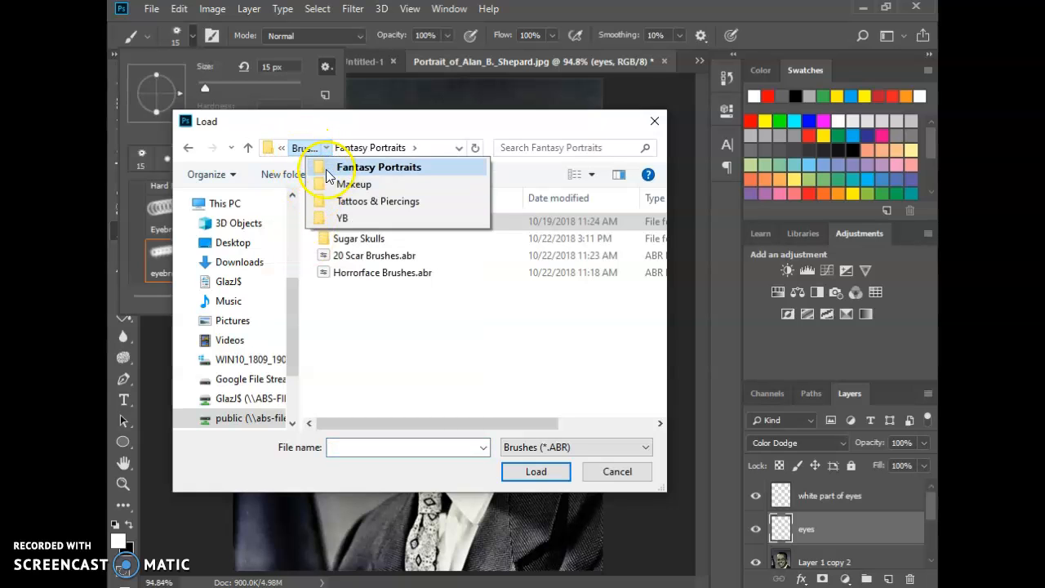
left_click(302, 150)
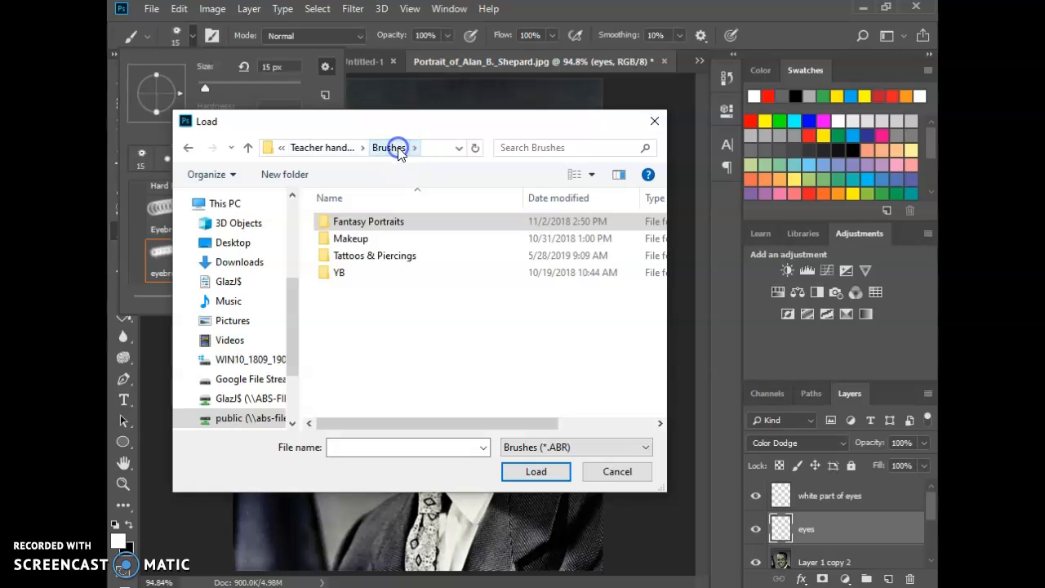
double_click(369, 255)
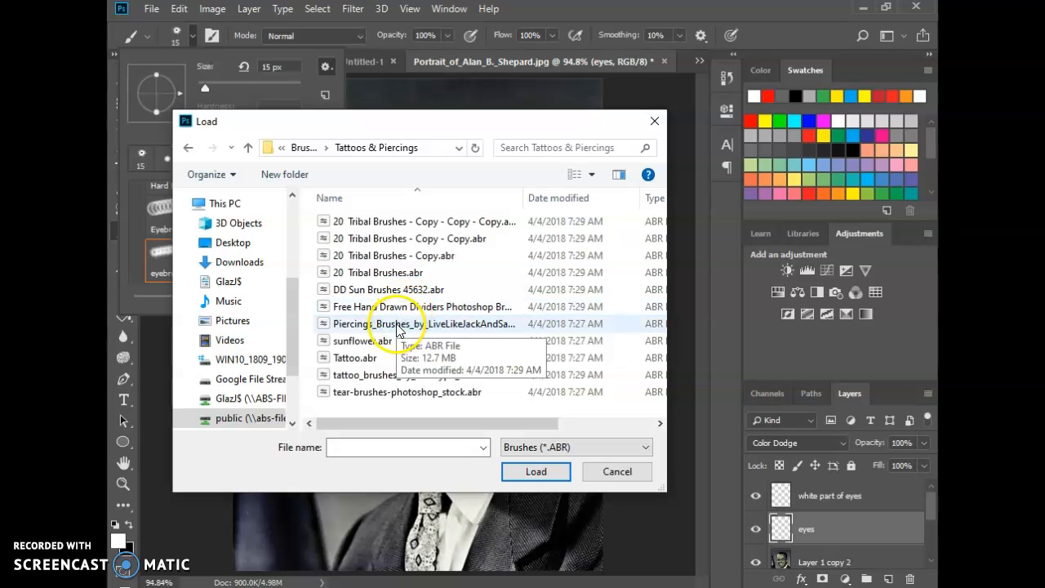
double_click(399, 325)
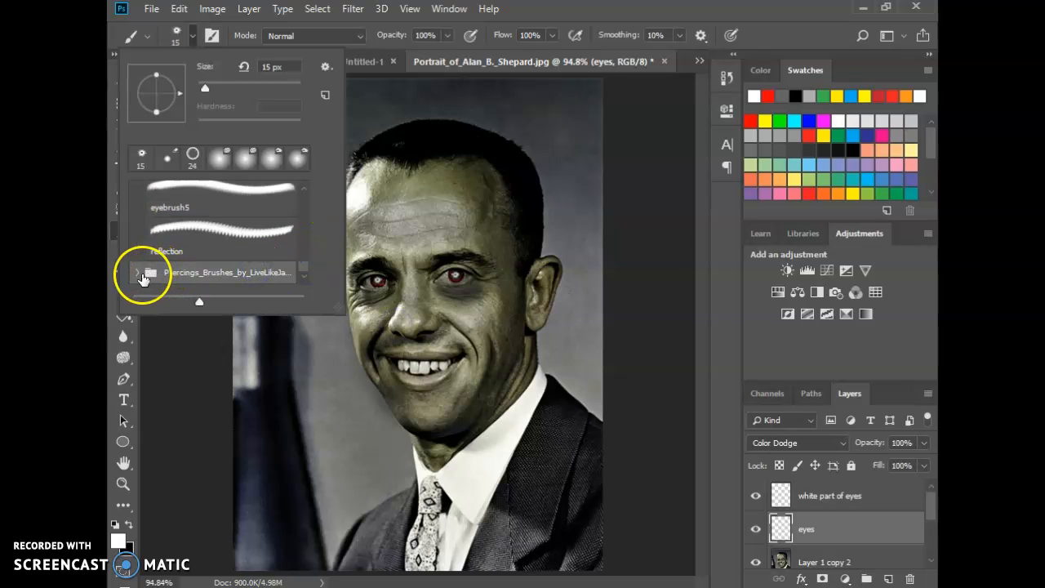
- Choose the lip ring brush tip from the imported piercings brush group
left_click(304, 219)
mouse_move(304, 220)
left_mouse_down()
mouse_move(310, 275)
mouse_move(312, 266)
left_mouse_up()
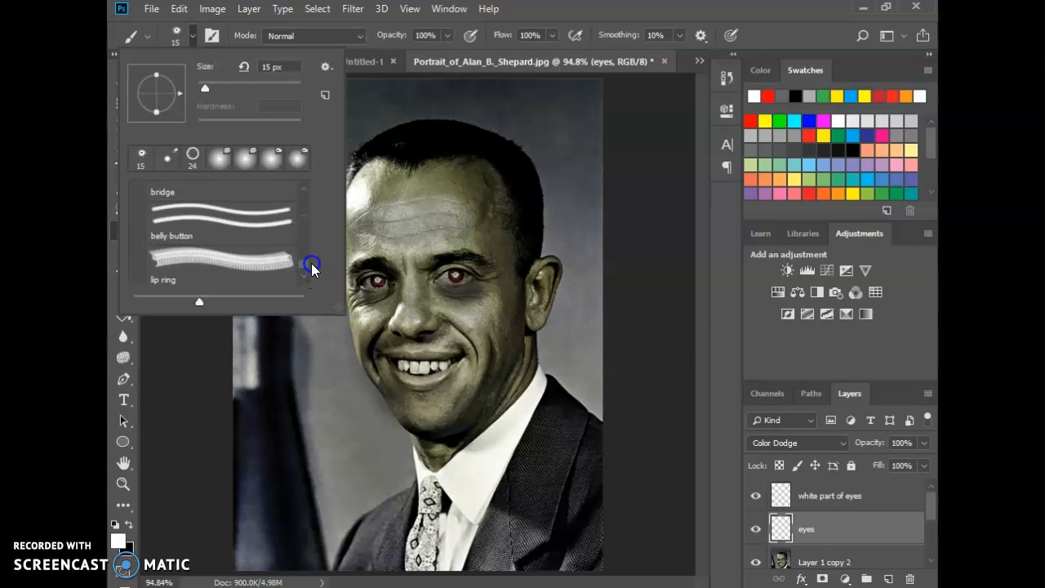
left_click(269, 261)
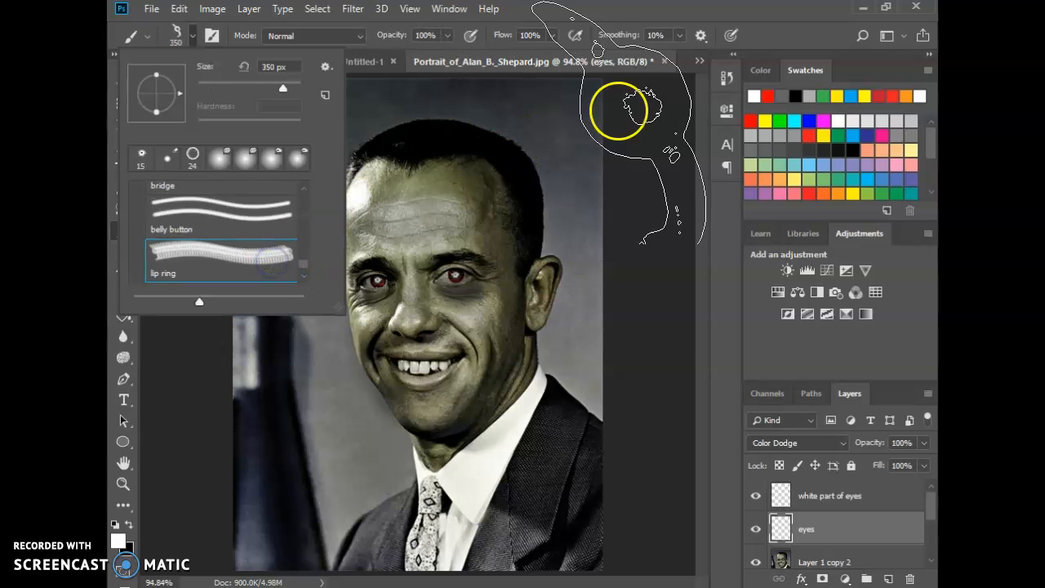
left_click(614, 12)
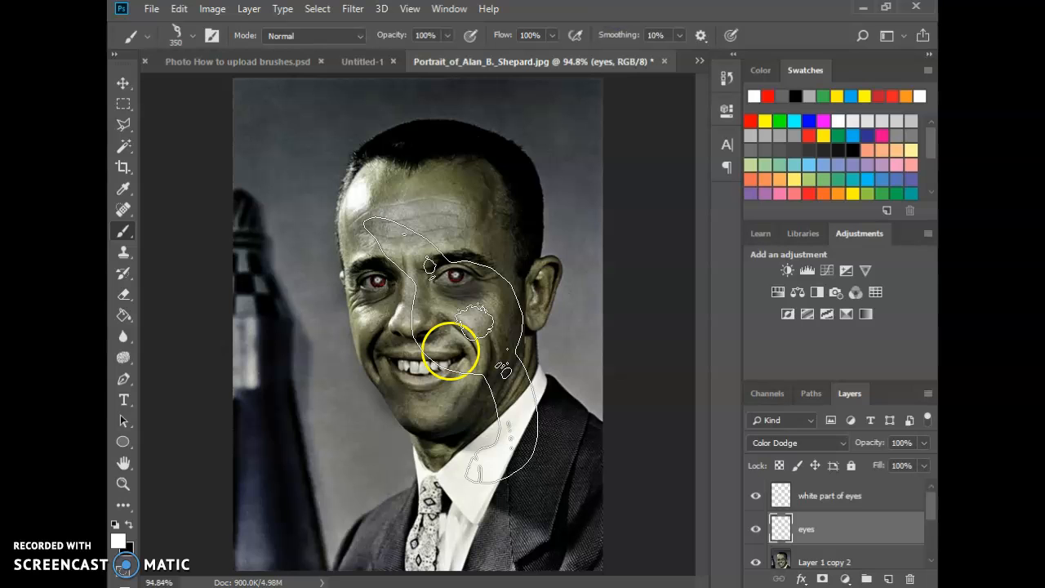
- Shrink the lip ring brush to 15 px
key("bracketleft")
key("bracketleft")
key("bracketleft")
key("bracketleft")
key("bracketleft")
key("bracketleft")
key("bracketleft")
key("bracketleft")
key("bracketleft")
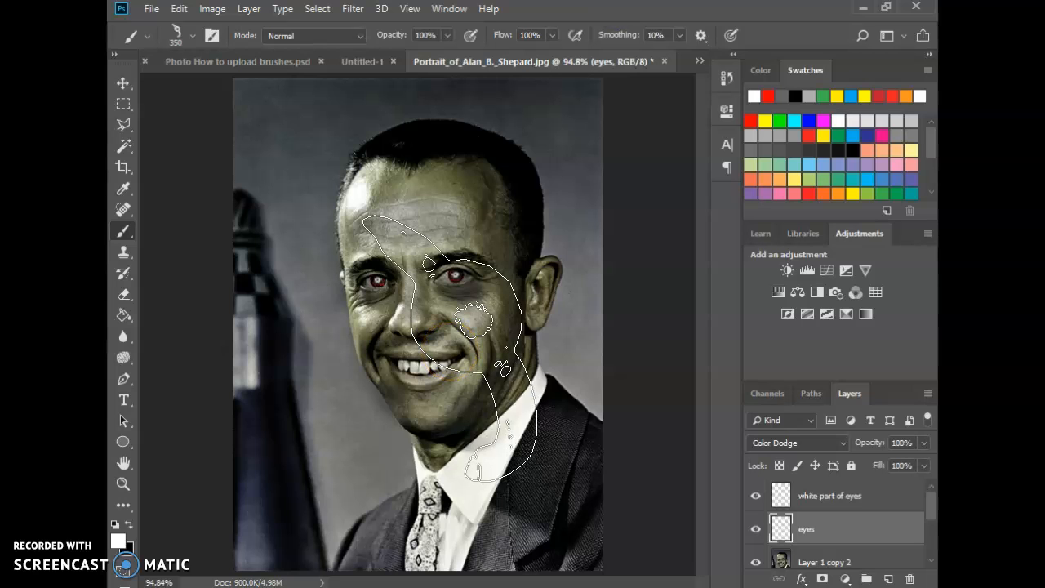
key("bracketleft")
key("bracketleft")
key("bracketleft")
key("bracketleft")
key("bracketleft")
key("bracketleft")
key("bracketleft")
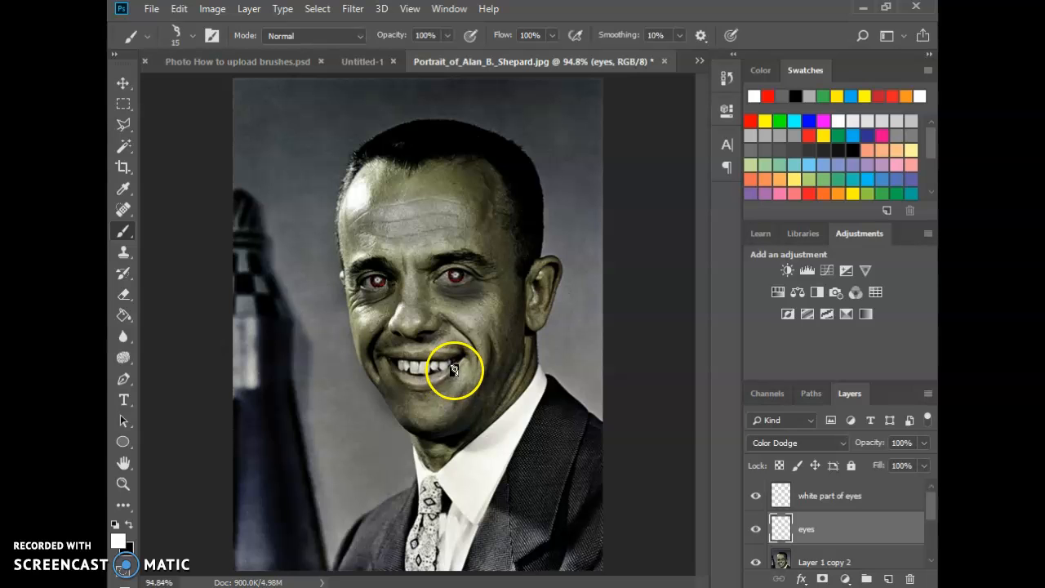
- Add a new layer above "white part of eyes" and name it "lip ring"
left_click(852, 495)
left_click(887, 578)
double_click(817, 495)
type("lip ring")
key("Return")
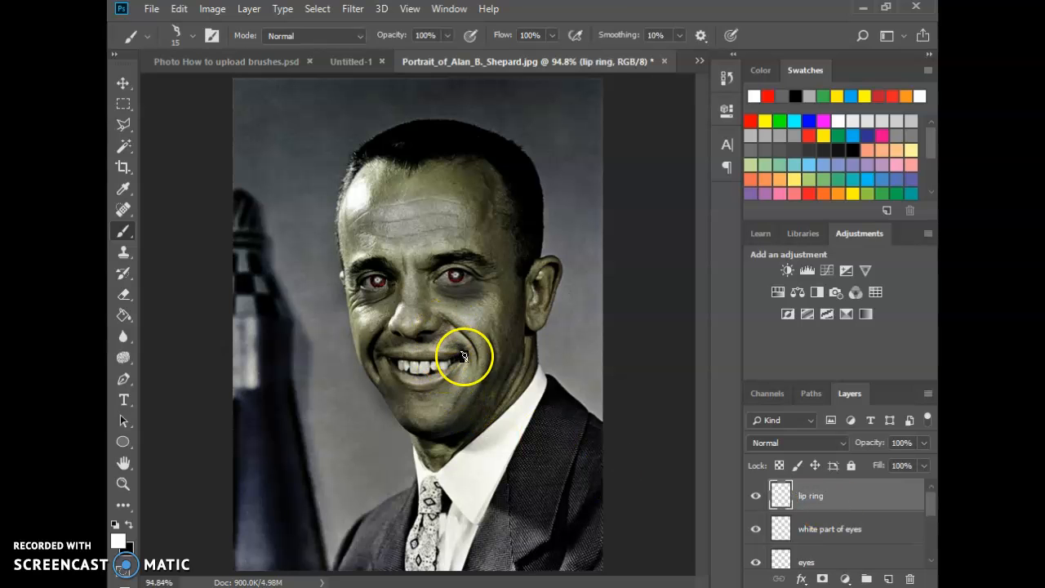
- Try stamping the lip ring in white at the corner of the lower lip
key("ctrl+plus")
key("ctrl+plus")
key("ctrl+plus")
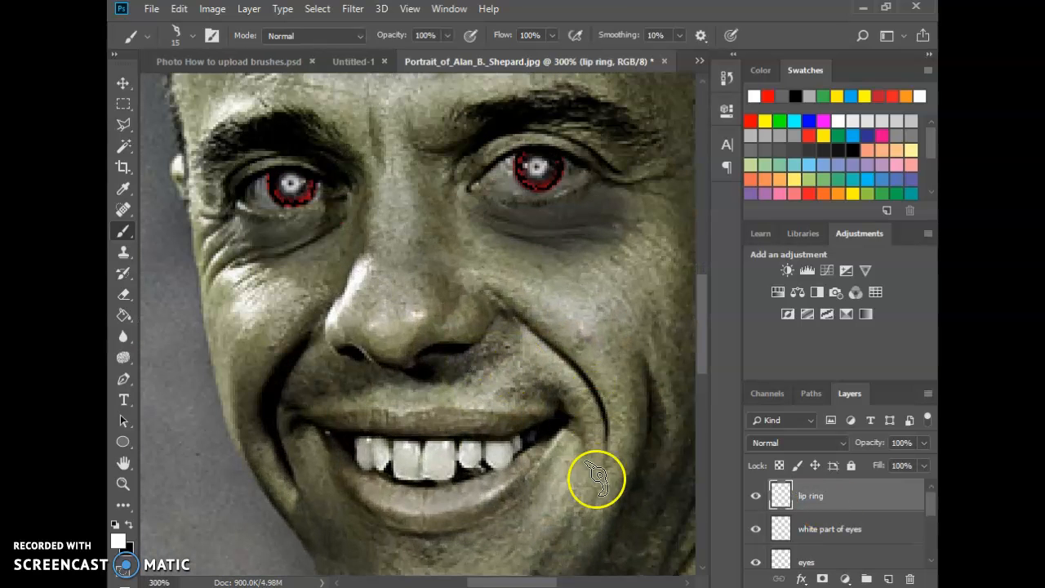
left_click_drag(526, 454, 537, 480)
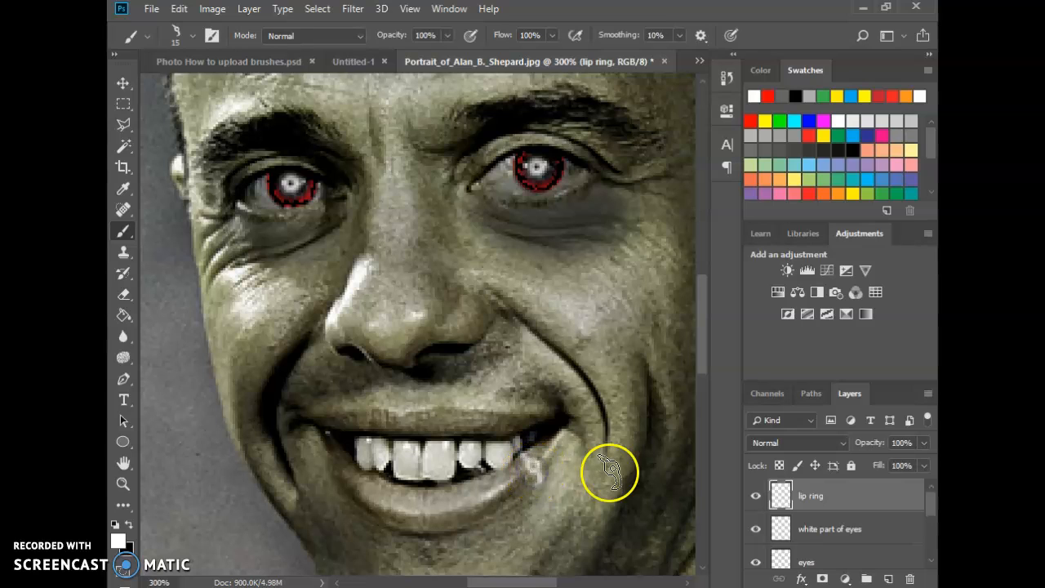
key("ctrl+z")
left_click_drag(528, 450, 538, 482)
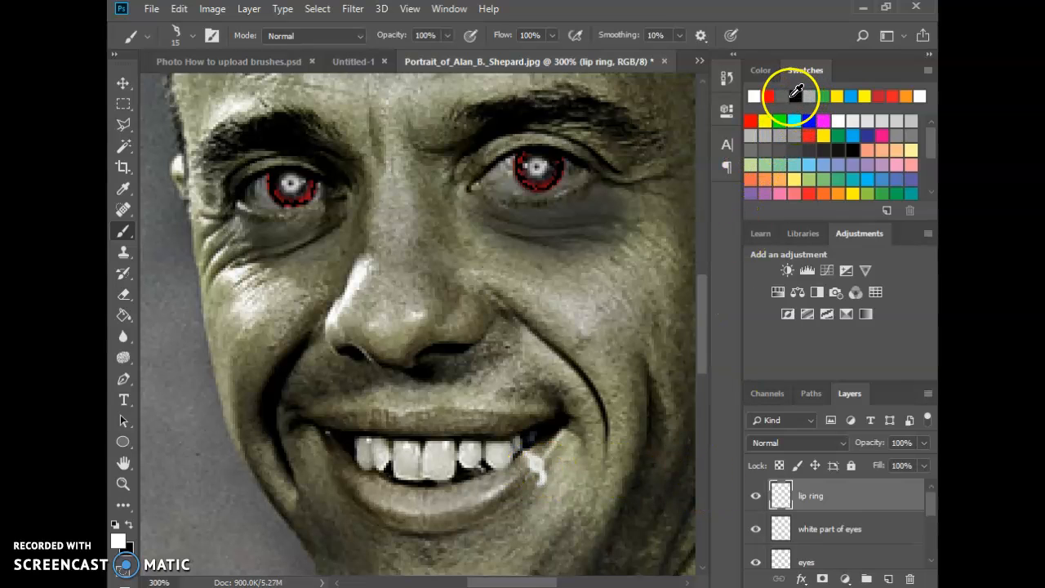
- Set the foreground color to black, and roll the History back to the layer's Name Change to remove the brush stamps
left_click(796, 95)
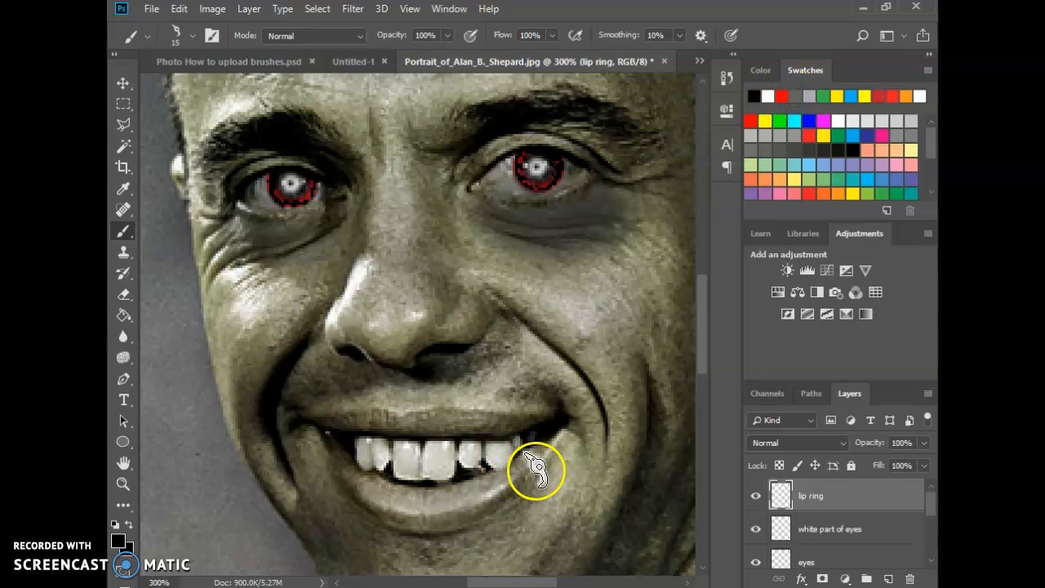
left_click(533, 468)
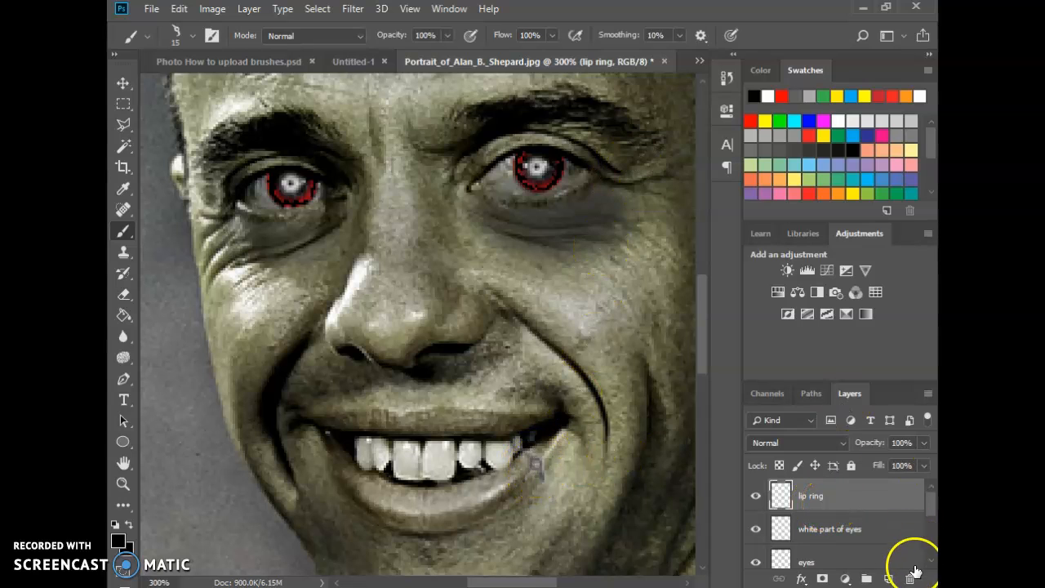
left_click(722, 85)
left_click(619, 273)
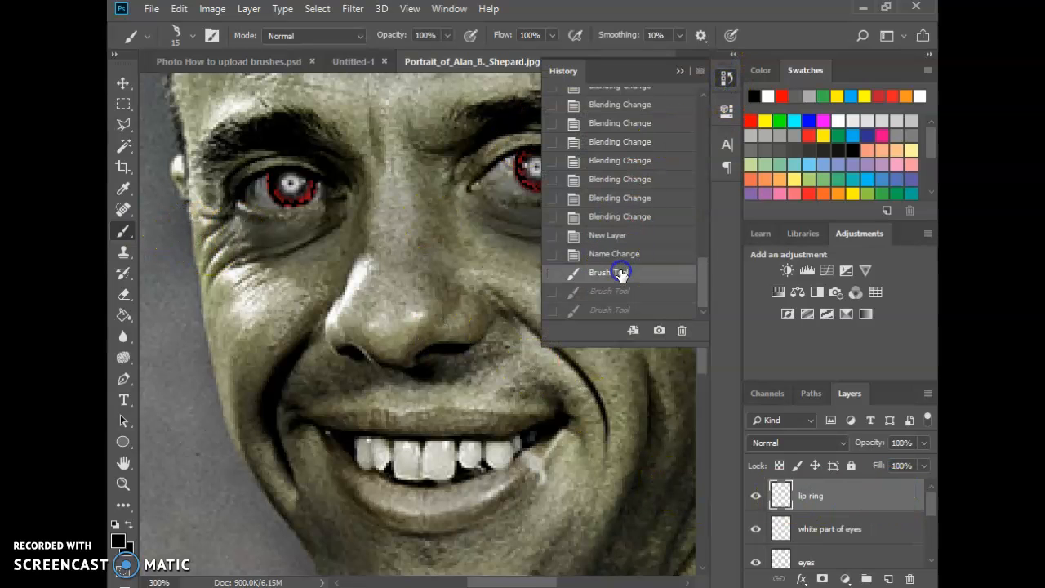
left_click(620, 254)
left_click(679, 71)
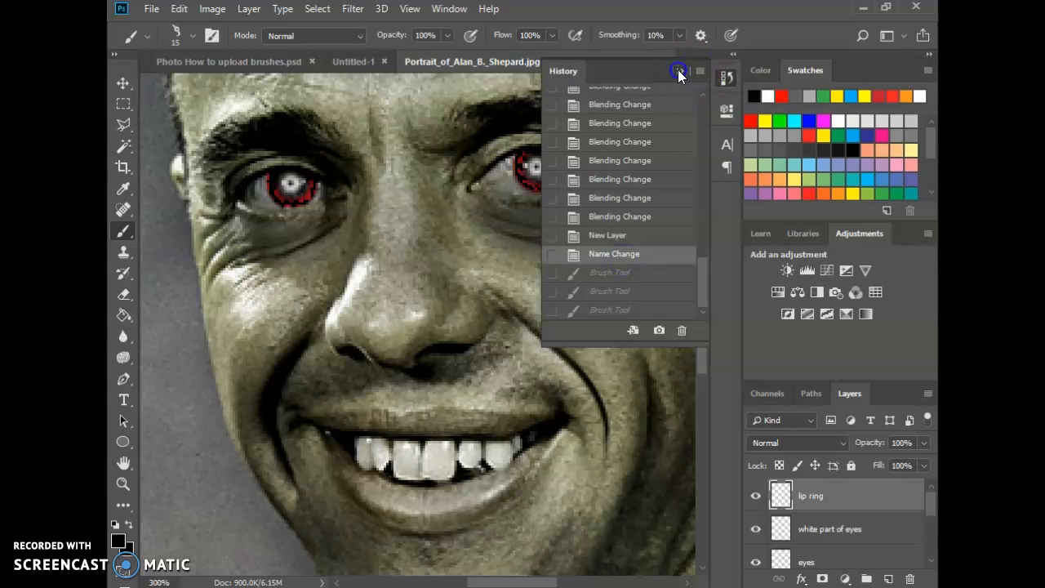
- Stamp the 15 px lip ring in black at the corner of the lower lip on the lip ring layer
left_click(602, 445)
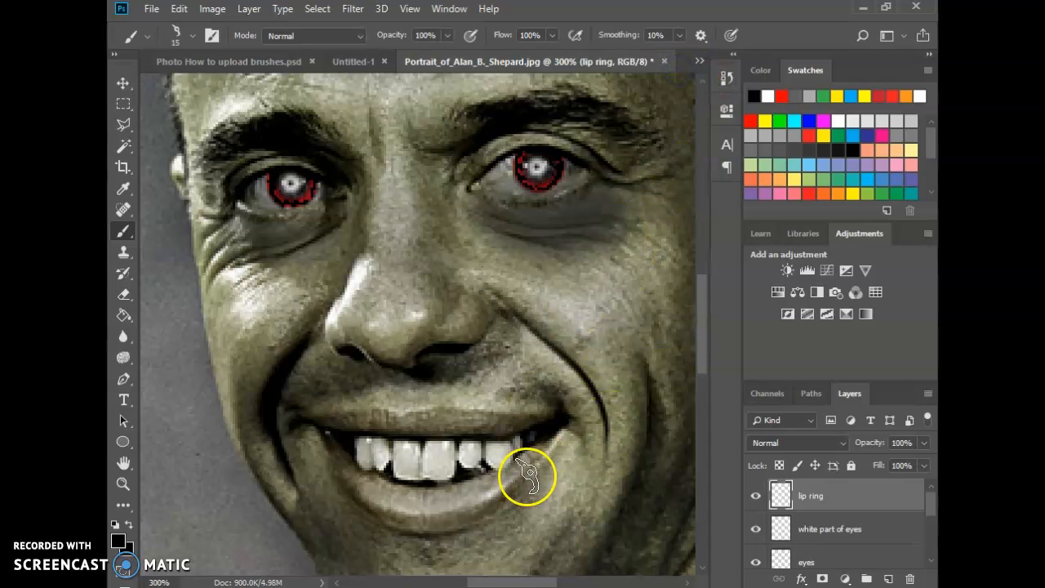
left_click(522, 465)
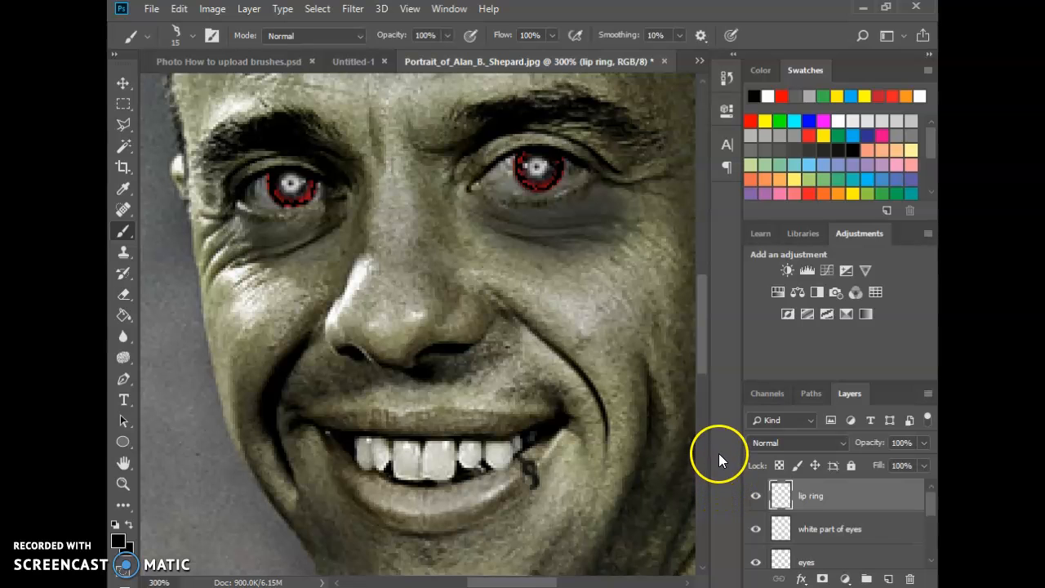
scroll(477, 341, "down", 2)
left_click(489, 345)
left_click(195, 35)
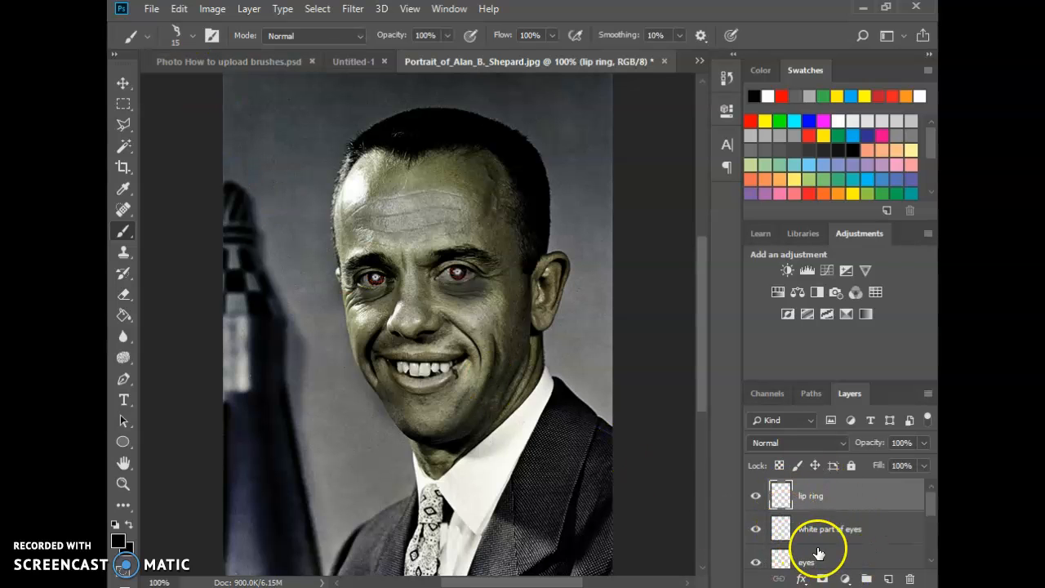
left_click(799, 443)
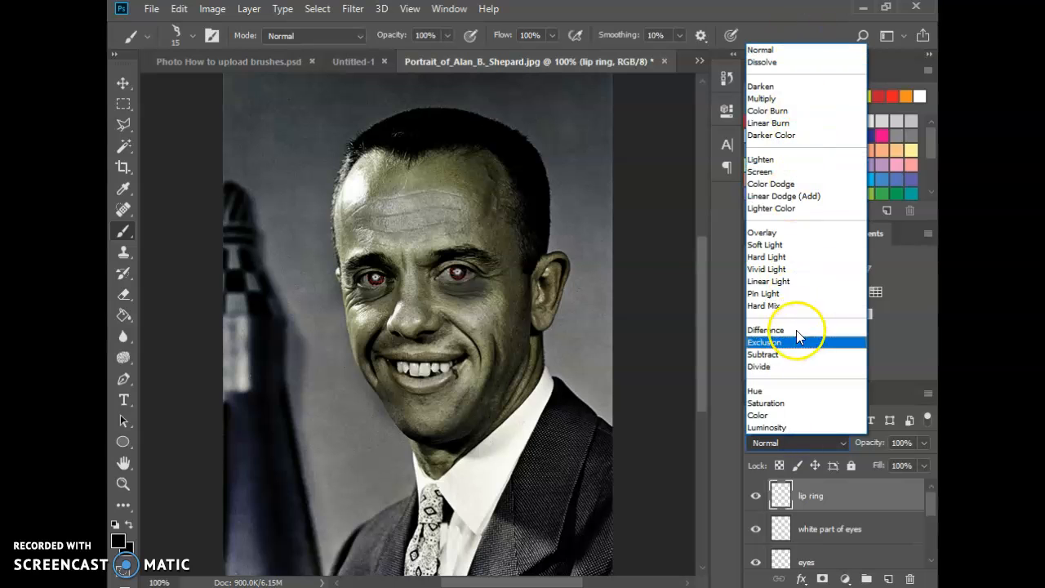
left_click(759, 52)
- Smudge the skin at the outer corners of both eyes on Layer 1 copy 2 with a 35 px Smudge tool
scroll(865, 551, "down", 1)
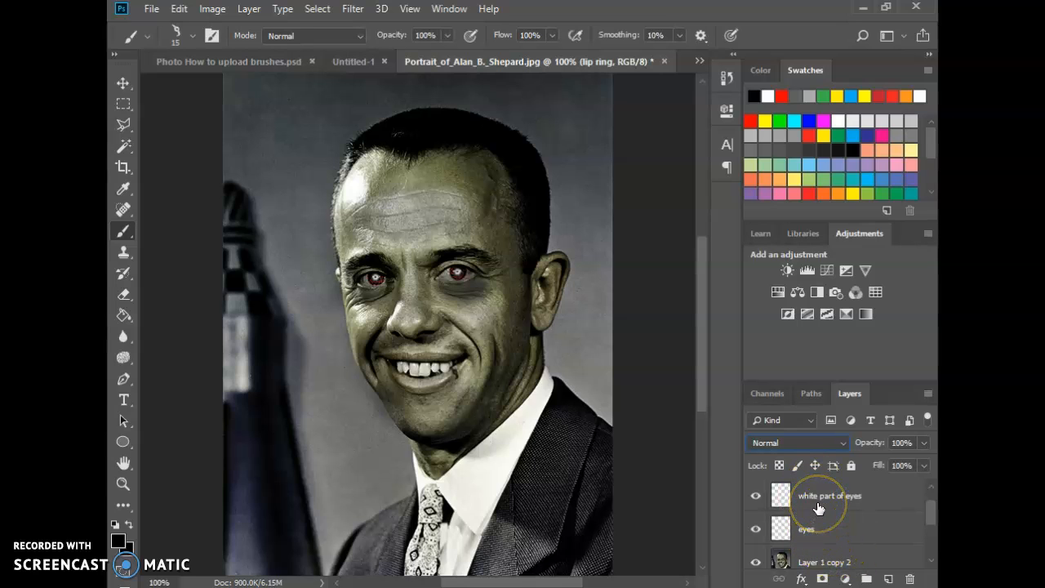
left_click(796, 555)
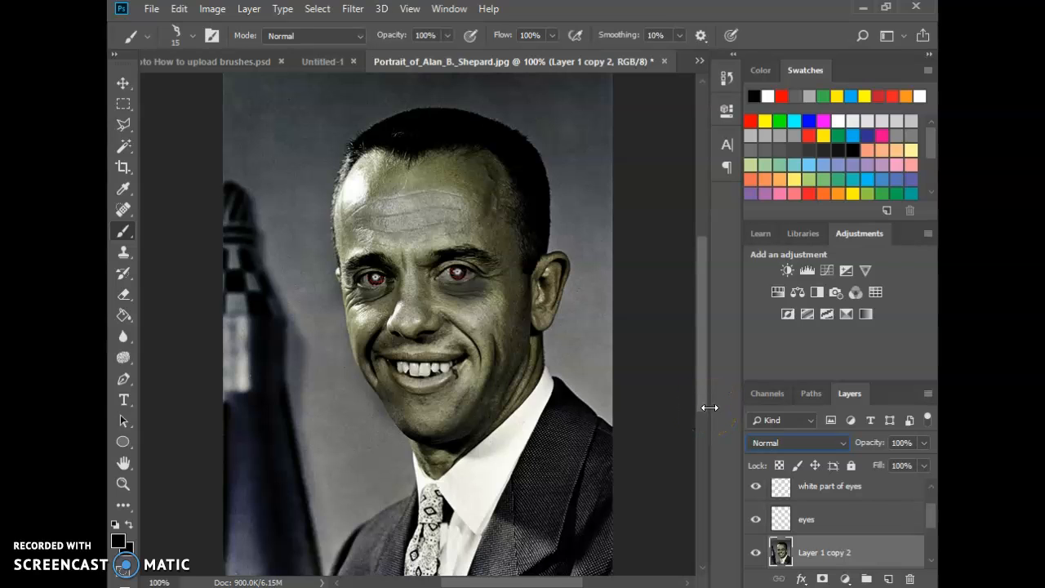
left_click(861, 550)
left_click(124, 339)
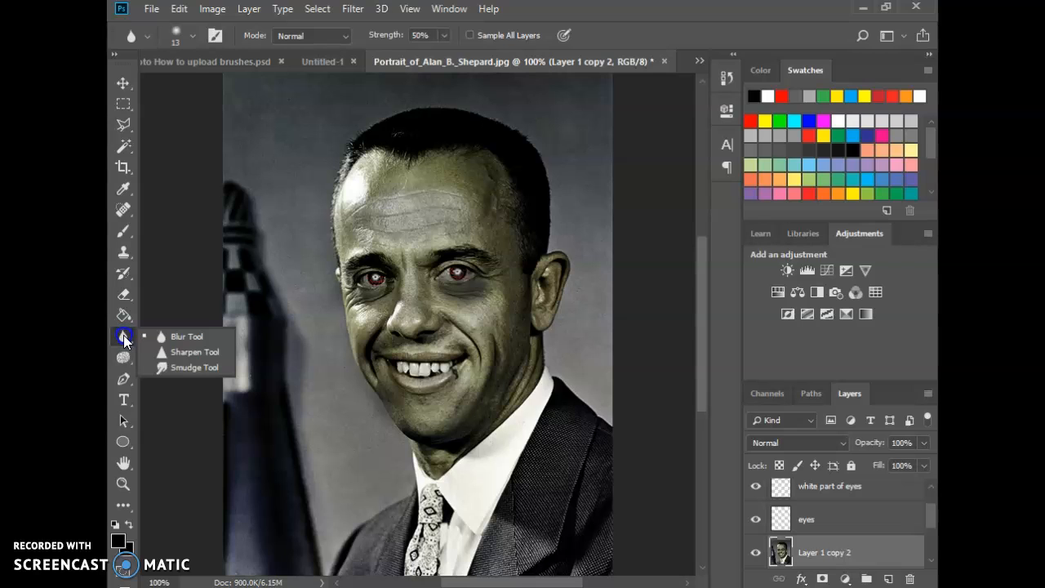
left_click(180, 369)
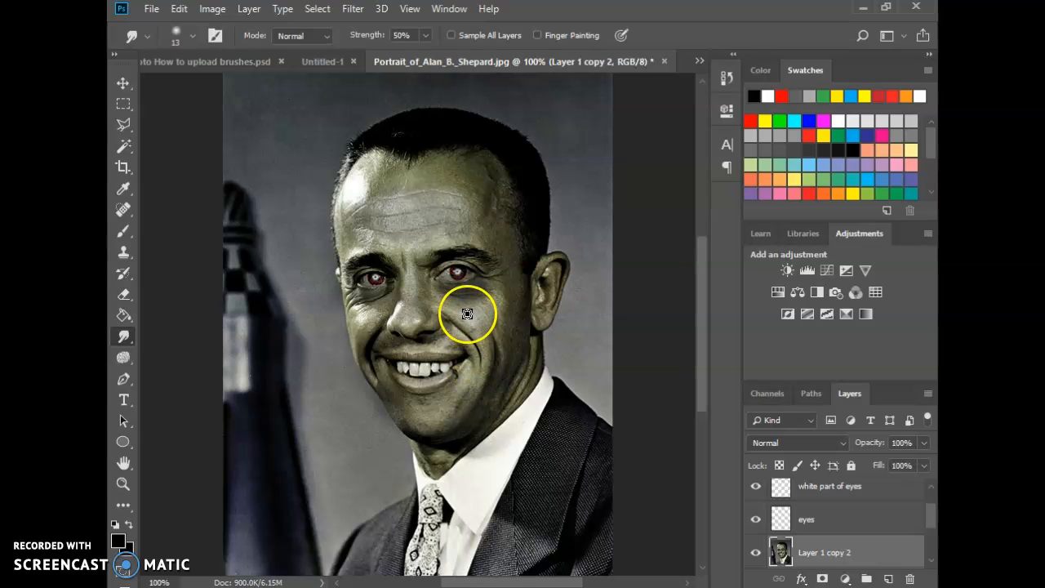
key("bracketright")
key("bracketright")
key("bracketright")
key("bracketright")
key("bracketright")
left_click_drag(478, 279, 477, 277)
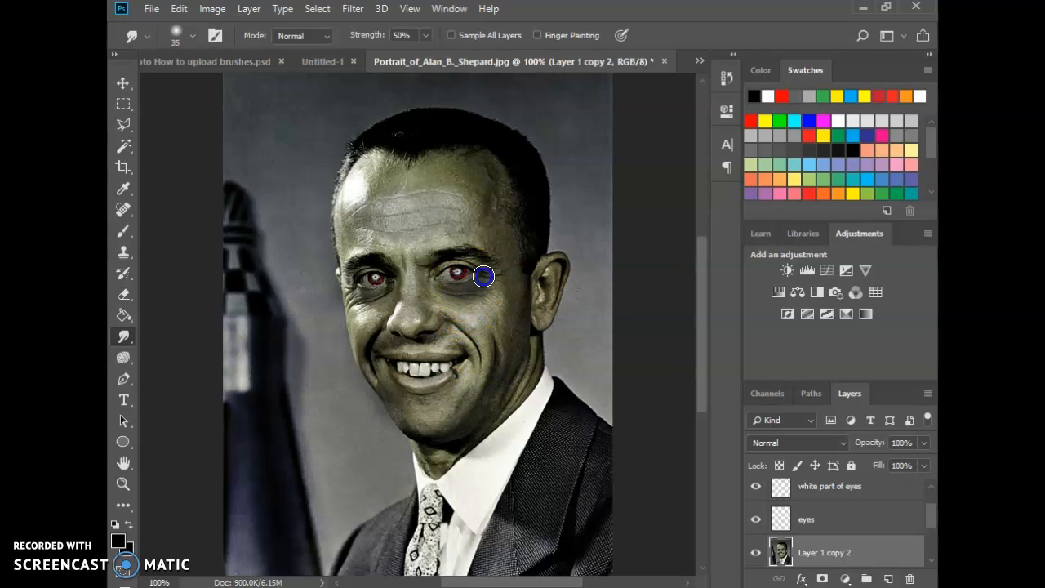
left_click(351, 282)
- Smudge both corners of the mouth upward into a wider grin, and smudge along the lower edge of the teeth
left_click(464, 356)
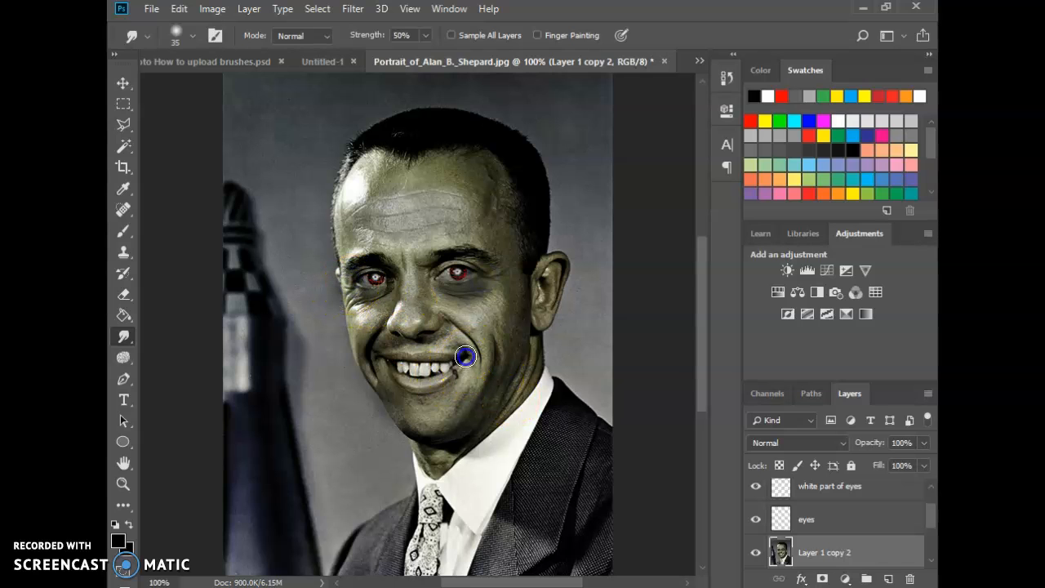
left_click_drag(385, 364, 378, 346)
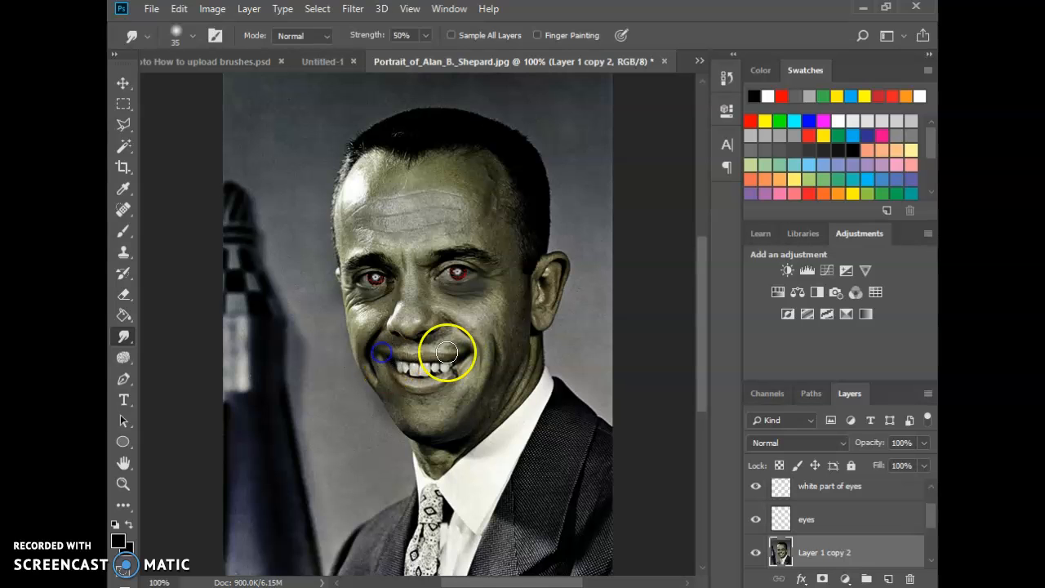
left_click(469, 355)
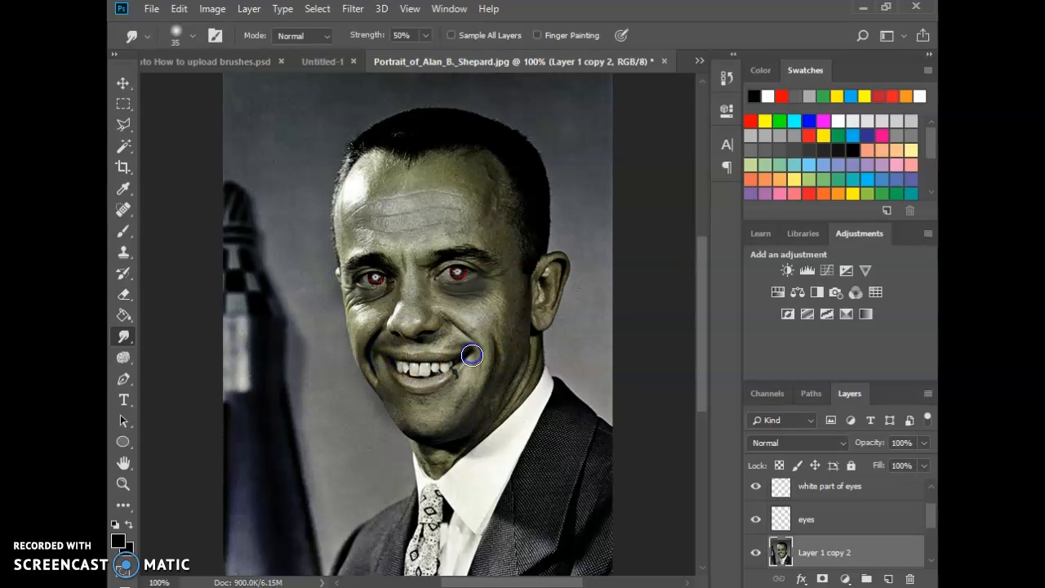
mouse_move(471, 362)
left_mouse_down()
mouse_move(425, 380)
mouse_move(471, 349)
left_mouse_up()
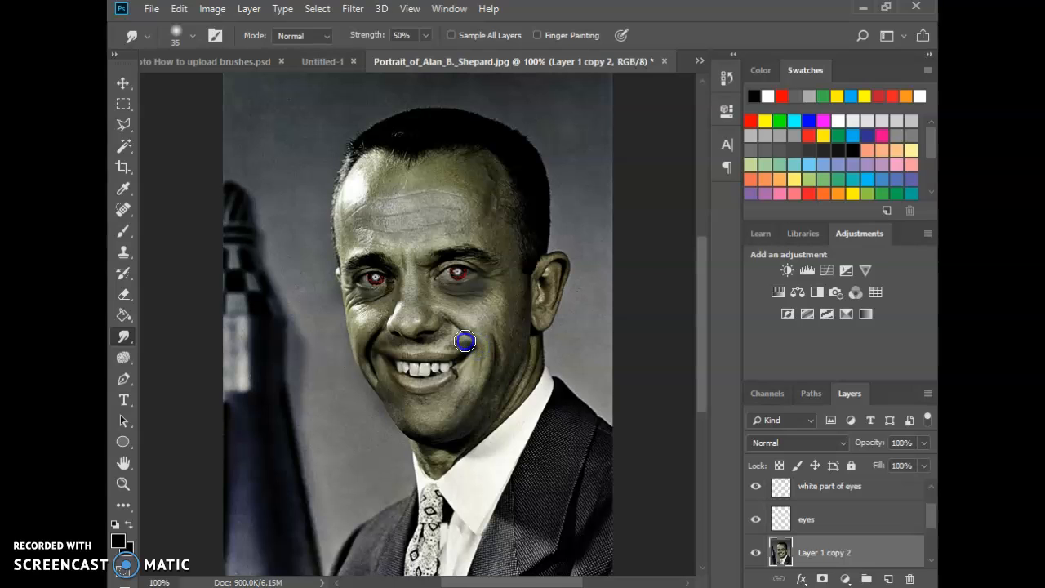
left_click_drag(457, 326, 449, 328)
left_click_drag(383, 340, 377, 336)
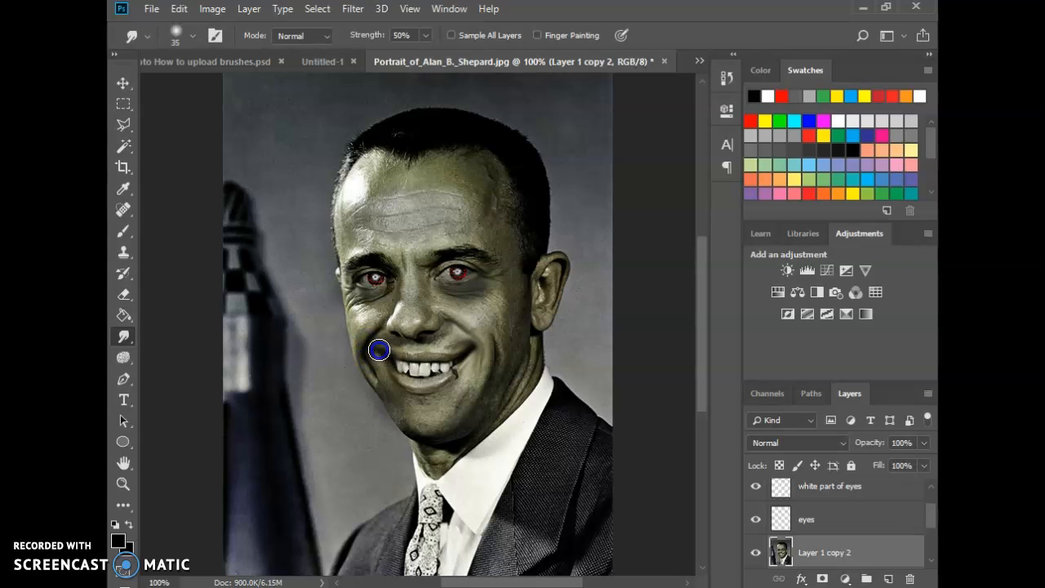
mouse_move(458, 346)
left_mouse_down()
mouse_move(471, 349)
mouse_move(424, 380)
mouse_move(444, 373)
left_mouse_up()
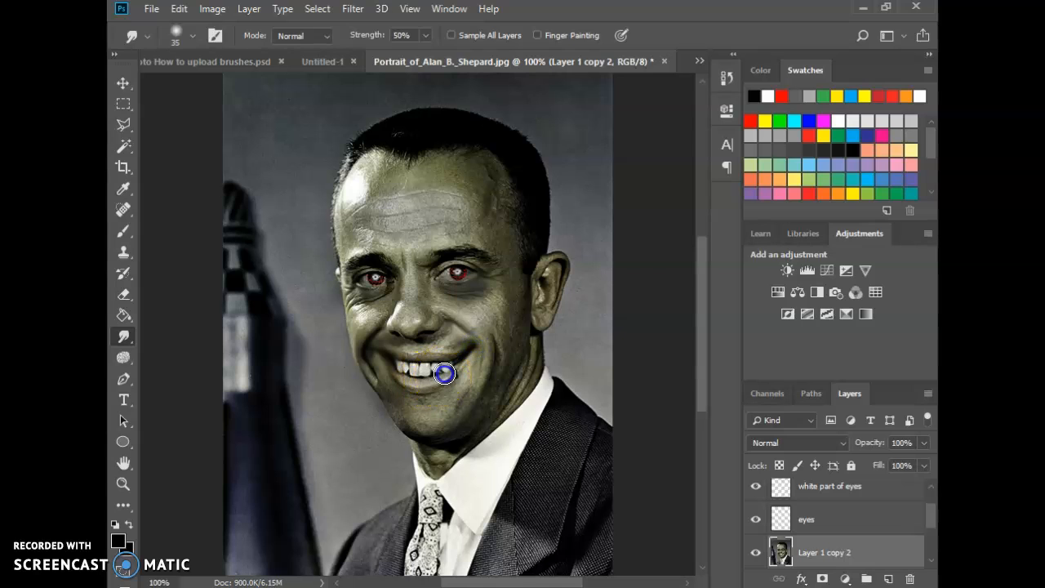
left_click_drag(424, 376, 400, 370)
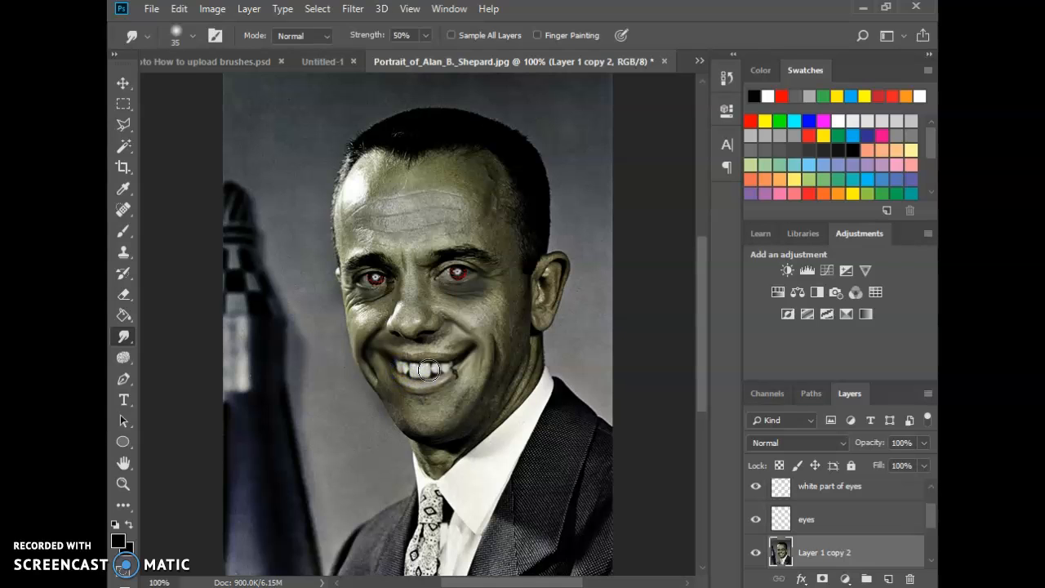
- Reshape the lower edges of the upper teeth with the Smudge tool at a brush size of 4 px
key("ctrl+plus")
key("ctrl+plus")
key("ctrl+plus")
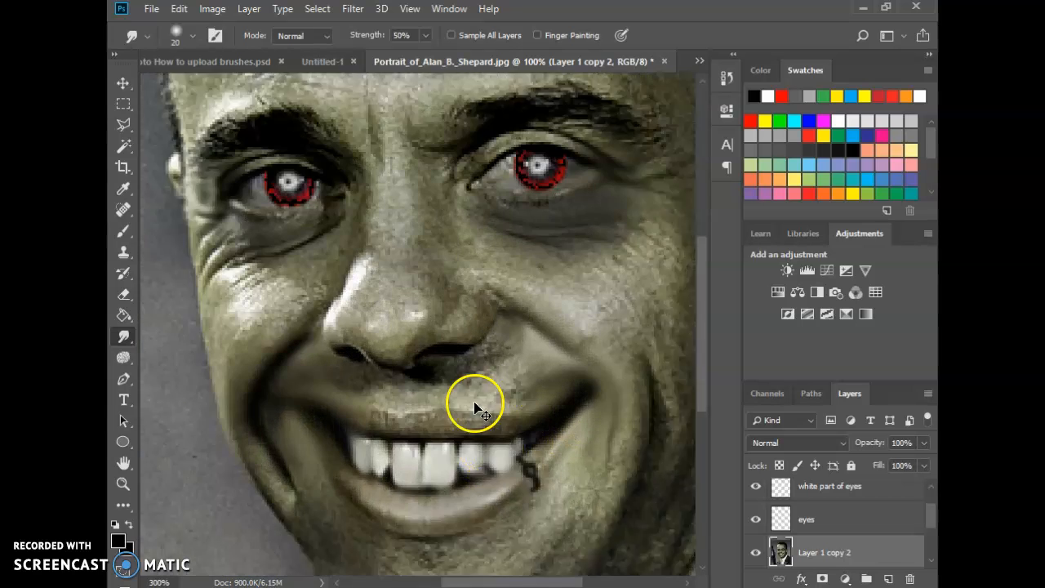
key("bracketleft")
key("bracketleft")
key("bracketleft")
key("bracketleft")
key("bracketleft")
key("bracketleft")
key("bracketleft")
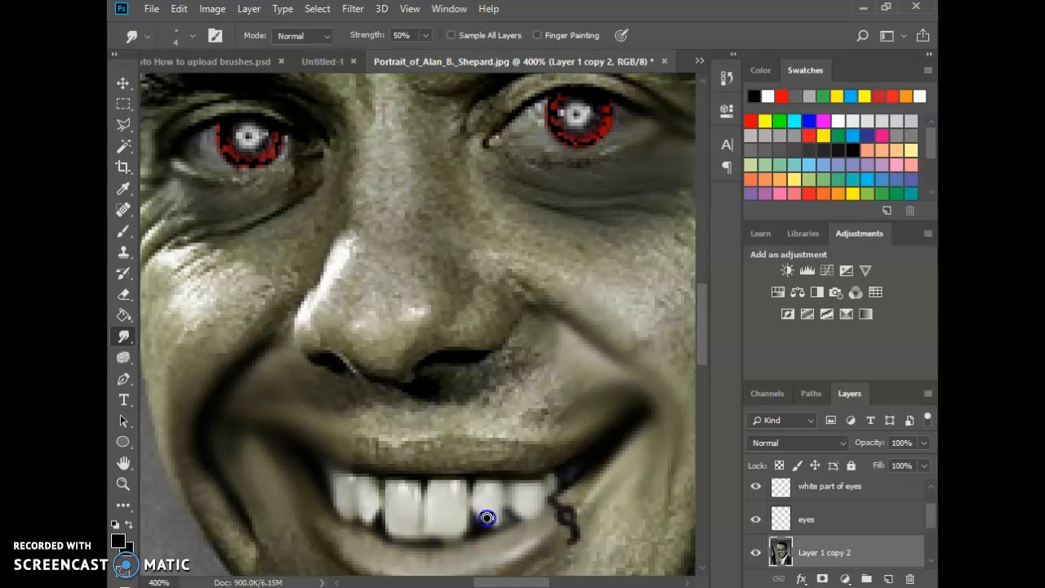
mouse_move(488, 516)
left_mouse_down()
mouse_move(368, 509)
mouse_move(372, 517)
left_mouse_up()
mouse_move(366, 510)
left_mouse_down()
mouse_move(366, 519)
mouse_move(366, 504)
mouse_move(495, 509)
mouse_move(483, 499)
left_mouse_up()
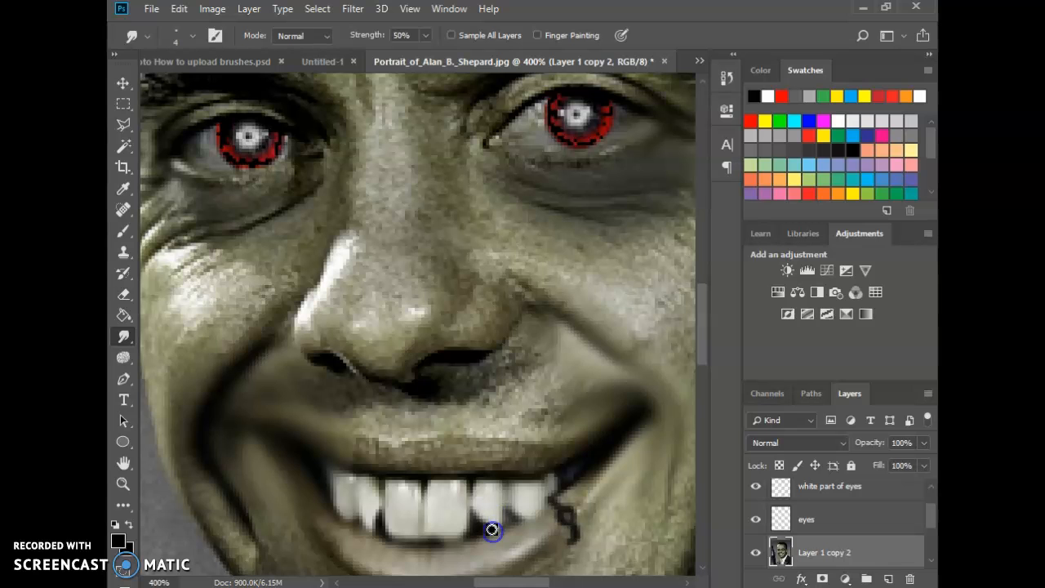
key("ctrl+0")
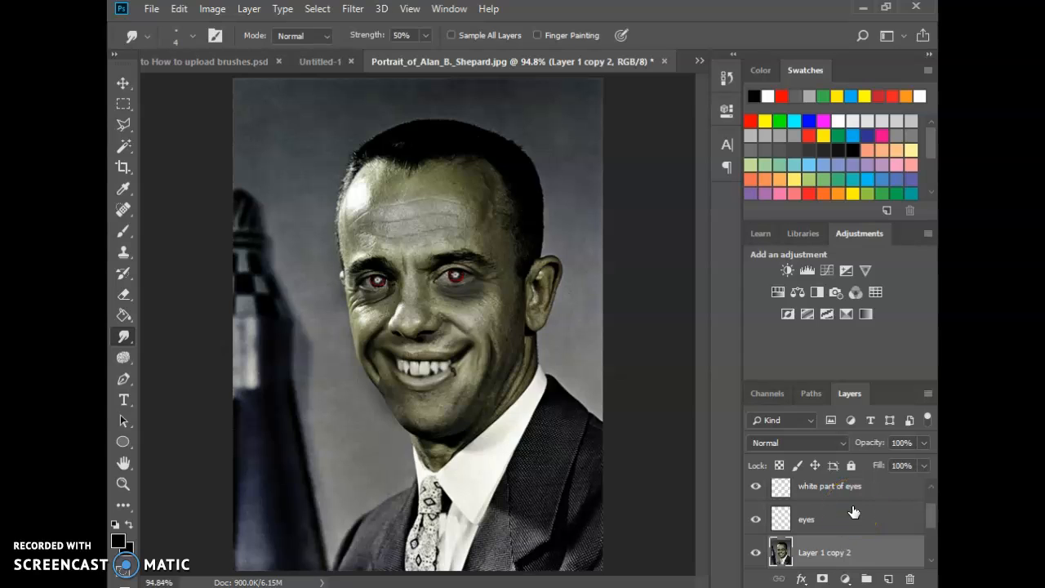
- Add a new layer directly above Layer 1 copy 2, below the eyes layer
mouse_move(853, 512)
left_mouse_down()
mouse_move(857, 497)
mouse_move(859, 507)
left_mouse_up()
left_click_drag(937, 517, 929, 502)
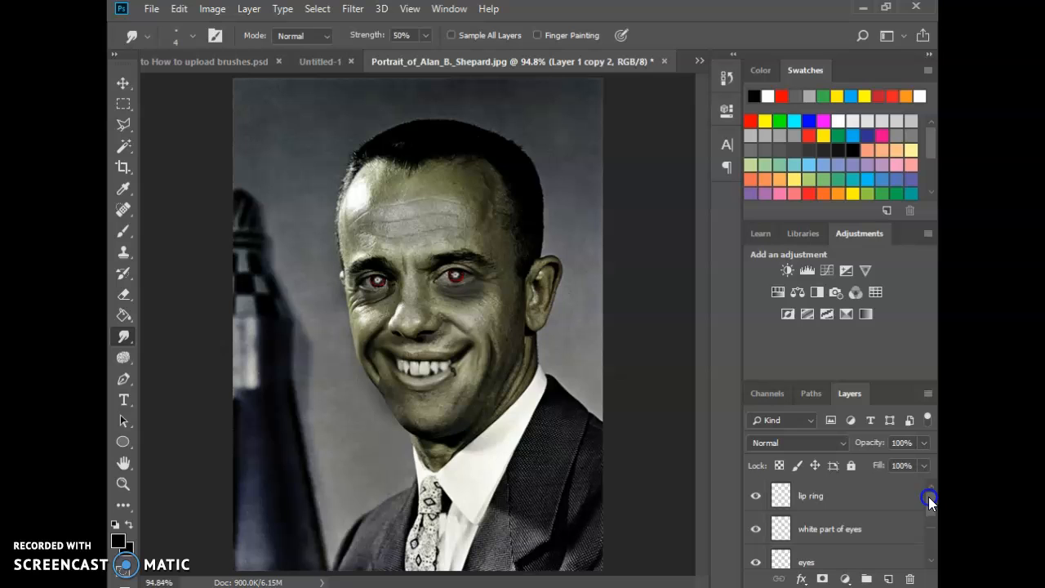
left_click(887, 579)
- Switch to the Brush tool and choose the Soft Round brush from the General Brushes set
left_click(123, 231)
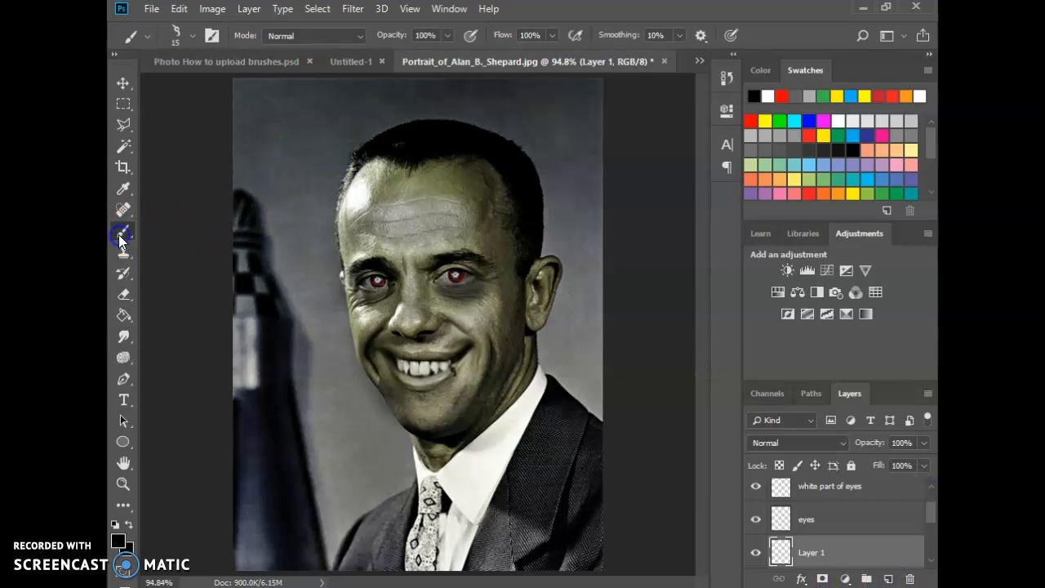
left_click(191, 37)
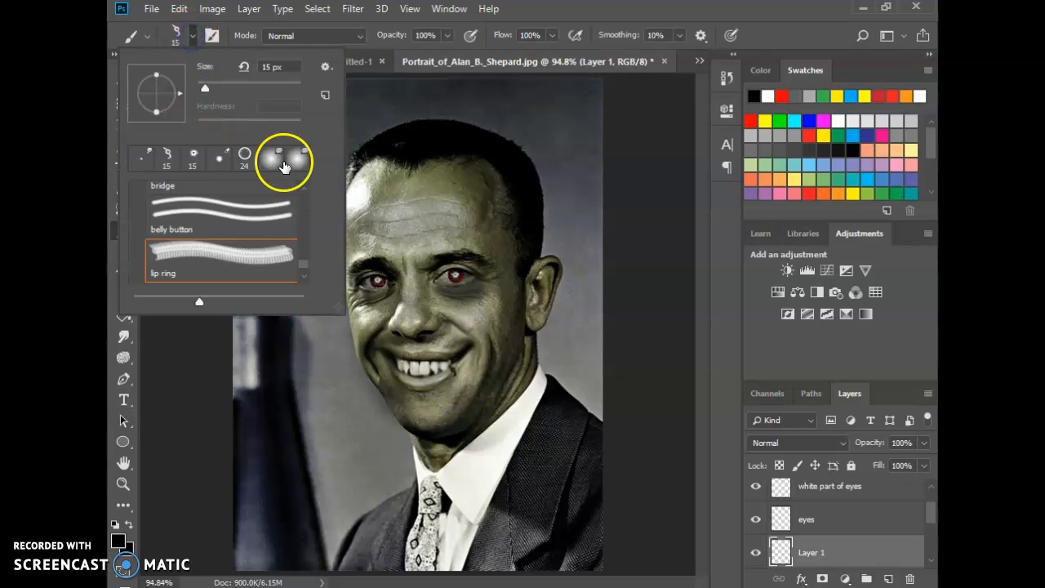
left_click_drag(301, 268, 301, 193)
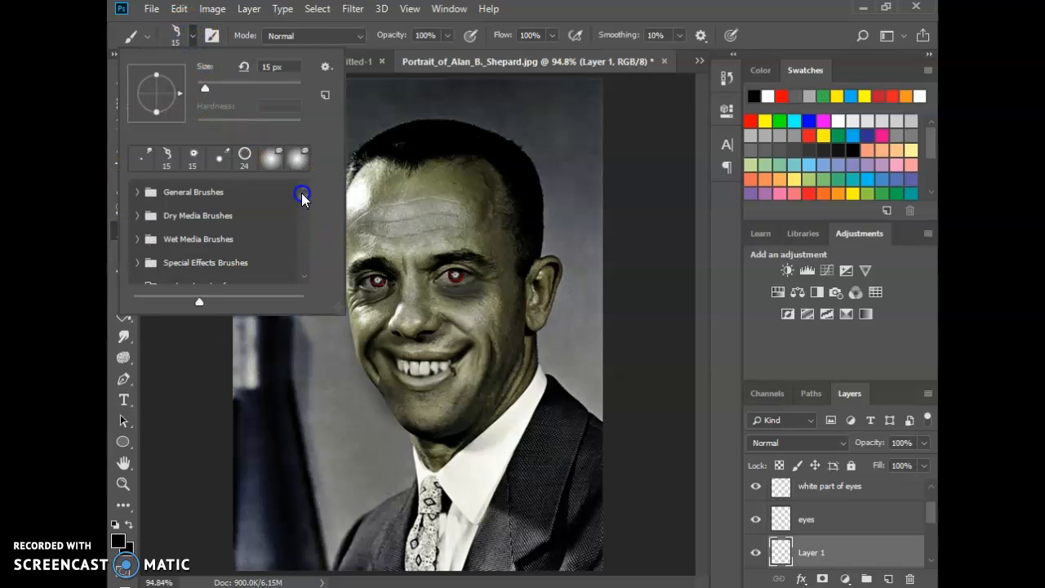
left_click(213, 193)
left_click(132, 193)
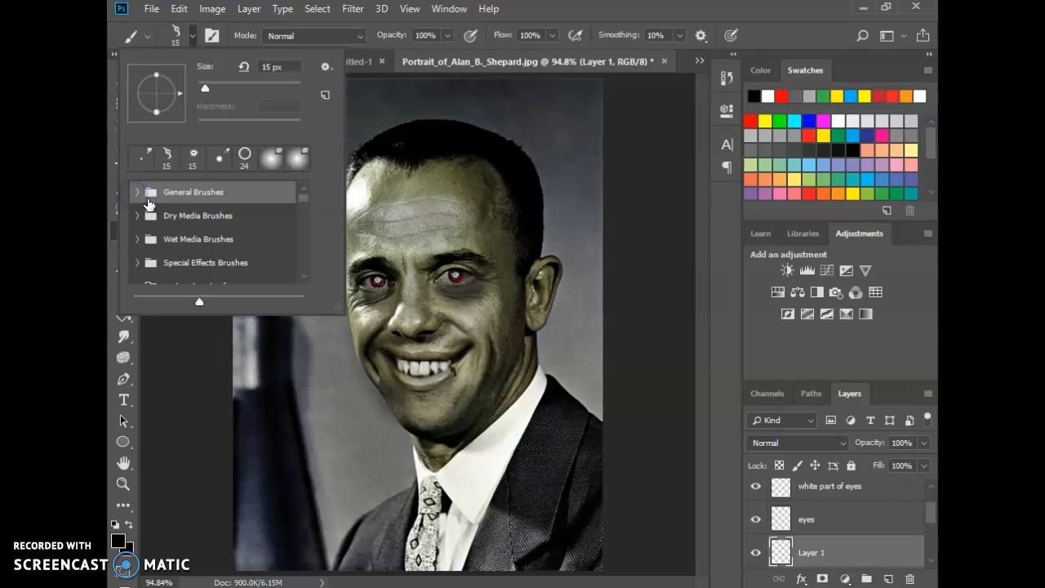
left_click(182, 232)
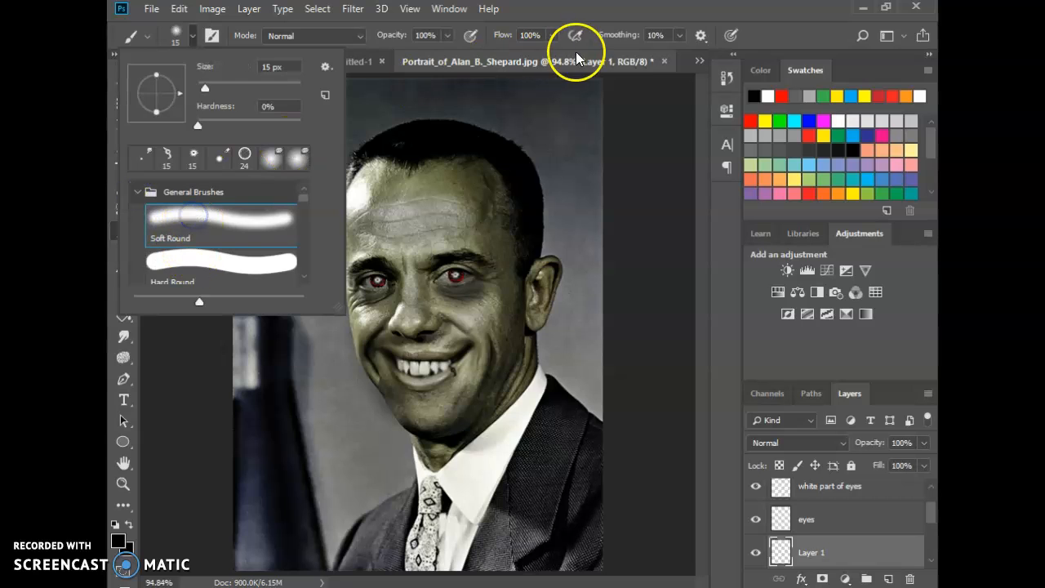
left_click(453, 89)
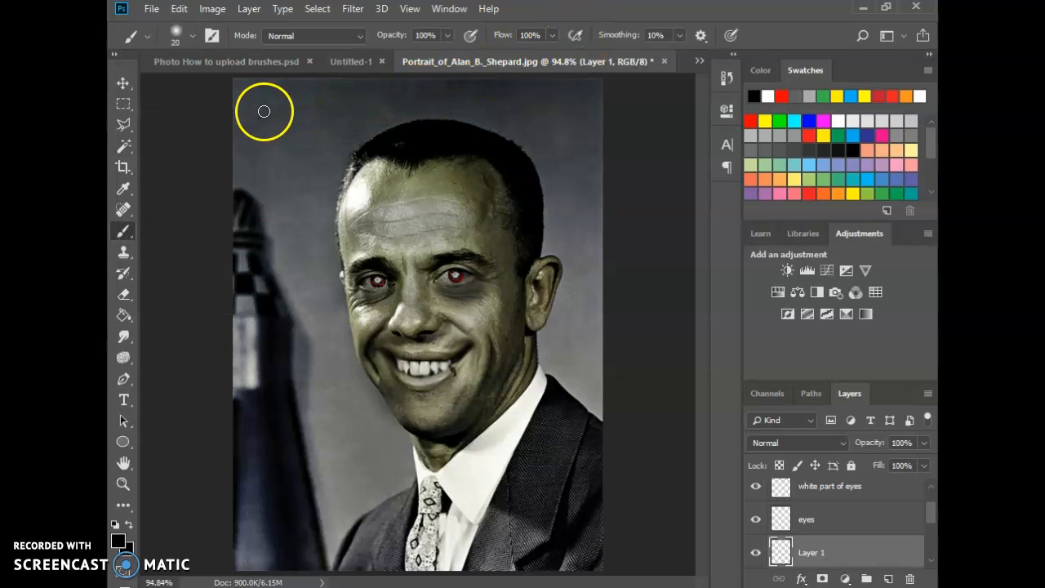
- Enlarge the soft brush to 250 px and paint a black vignette around the portrait's edges on the new layer
key("bracketright")
key("bracketright")
key("bracketright")
key("bracketright")
key("bracketright")
key("bracketright")
key("bracketright")
key("bracketright")
key("bracketright")
key("bracketright")
key("bracketright")
key("bracketright")
key("bracketright")
mouse_move(267, 106)
left_mouse_down()
mouse_move(226, 322)
mouse_move(218, 475)
mouse_move(262, 580)
mouse_move(420, 581)
mouse_move(559, 561)
mouse_move(633, 413)
mouse_move(641, 251)
mouse_move(617, 114)
mouse_move(561, 35)
mouse_move(372, 18)
mouse_move(225, 115)
mouse_move(264, 510)
mouse_move(178, 199)
mouse_move(280, 140)
left_mouse_up()
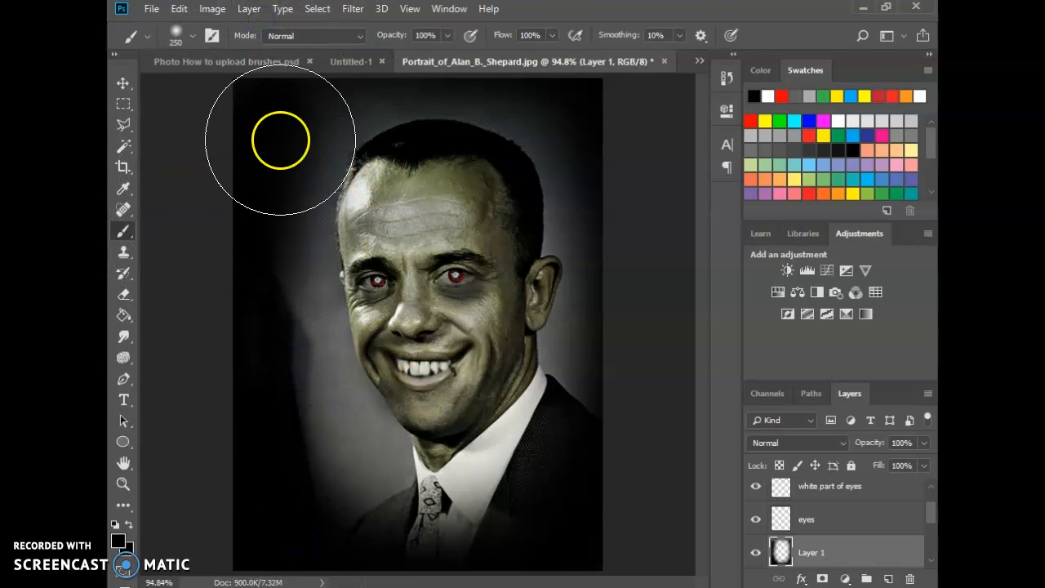